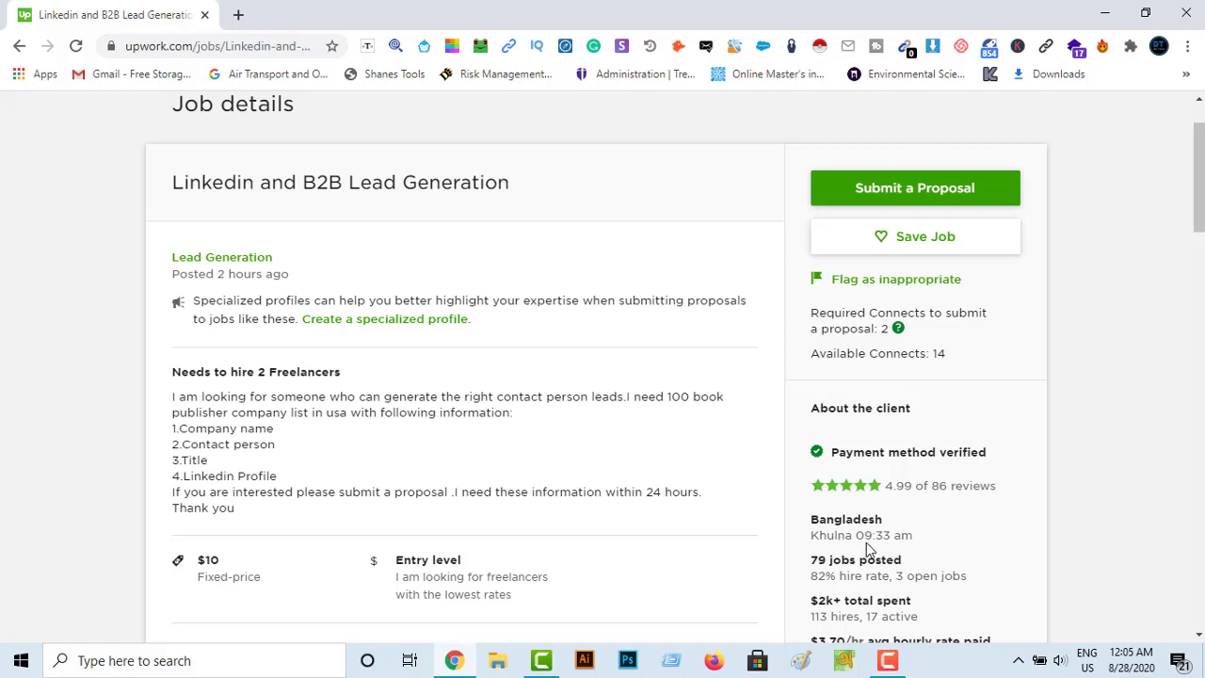
Step: Copy the phrase "100 book publisher company list in usa" from the job description
scroll(897, 559, "down", 2)
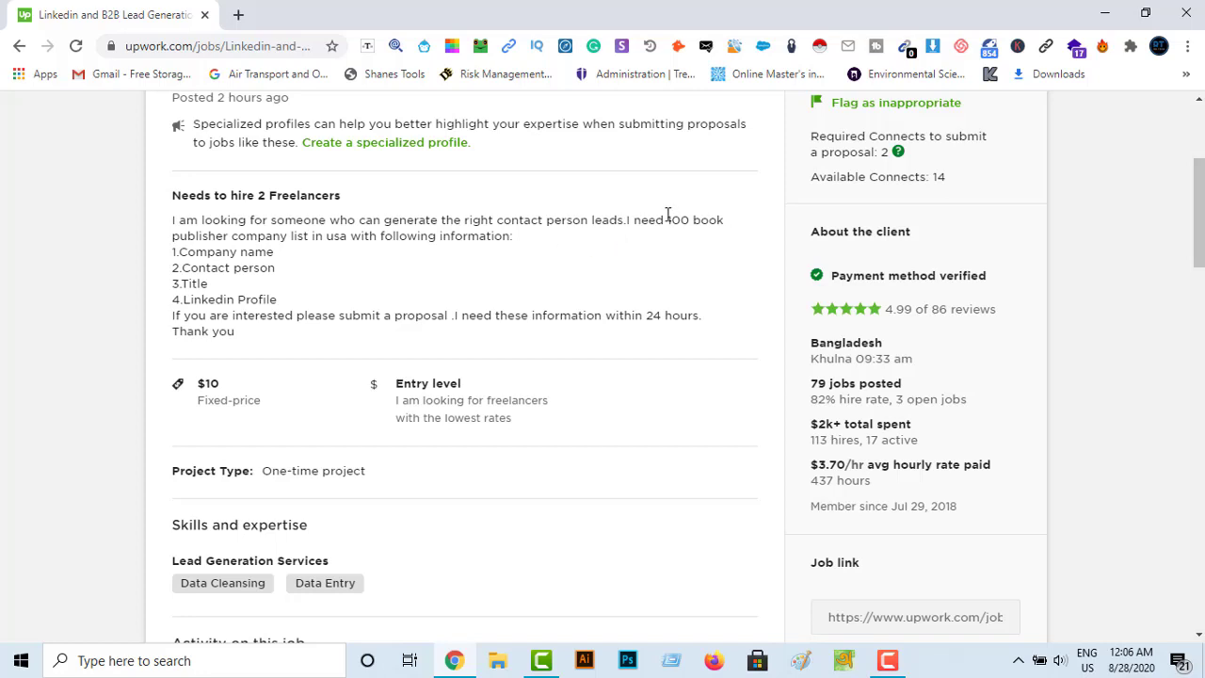
left_click_drag(668, 219, 349, 242)
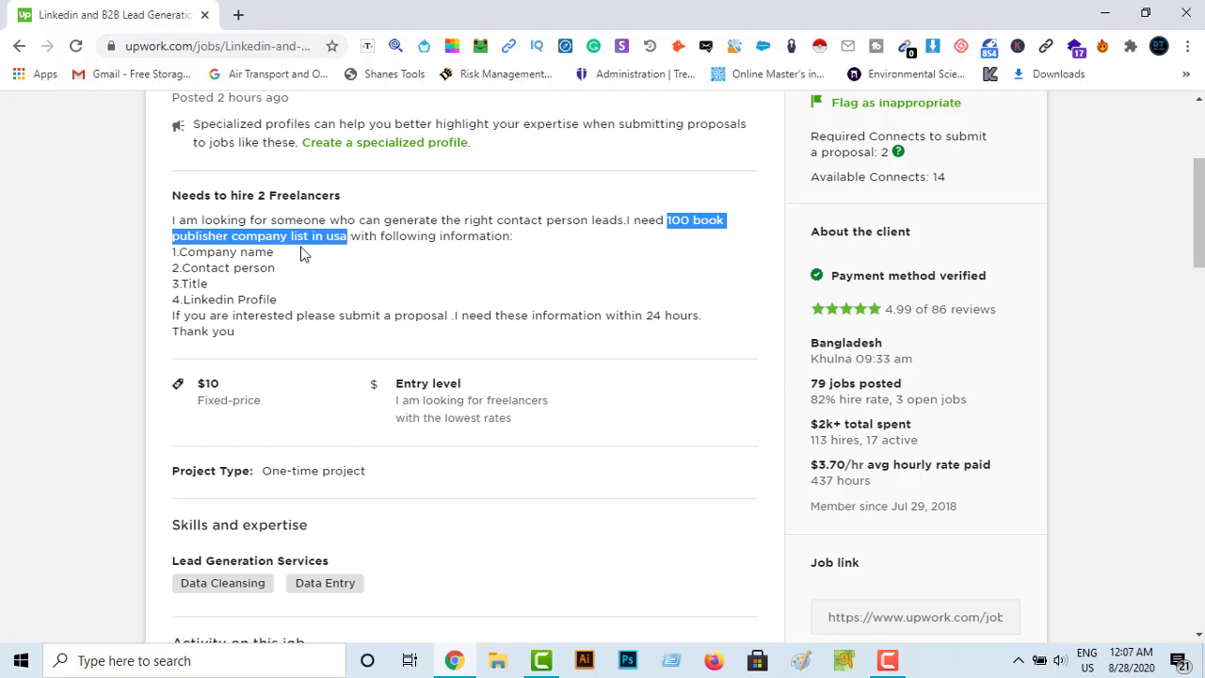
right_click(305, 236)
left_click(349, 246)
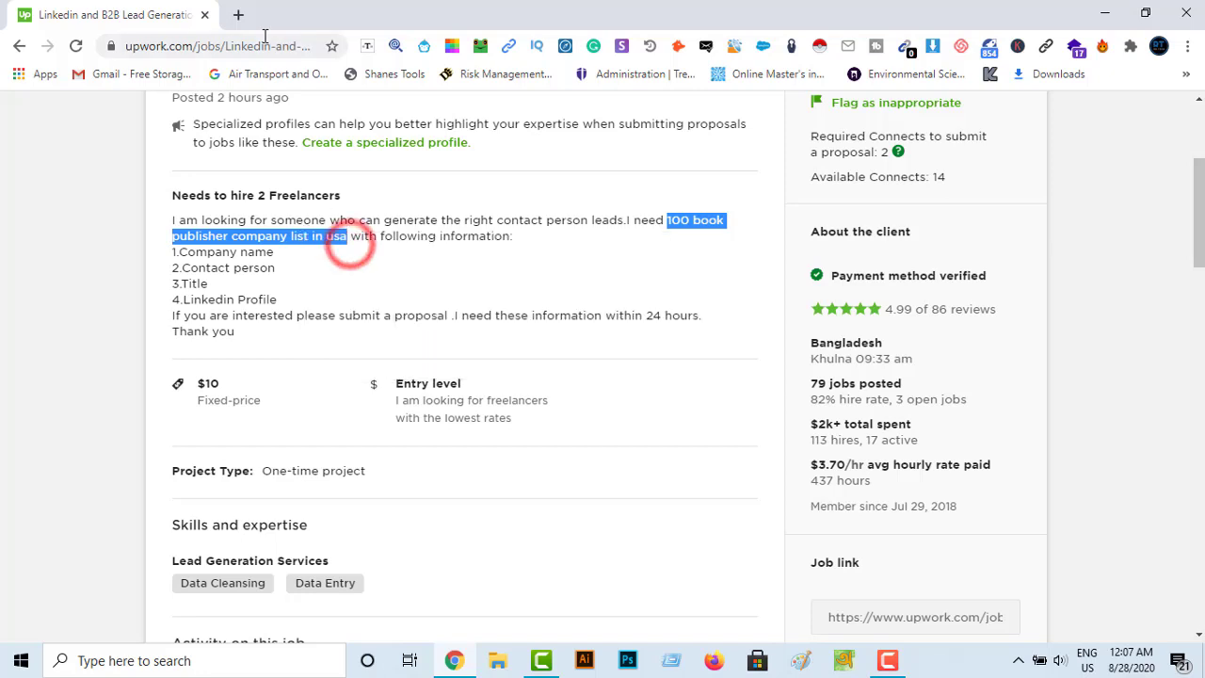
Step: Search Google for the copied phrase "100 book publisher company list in usa" in a new browser tab
left_click(240, 13)
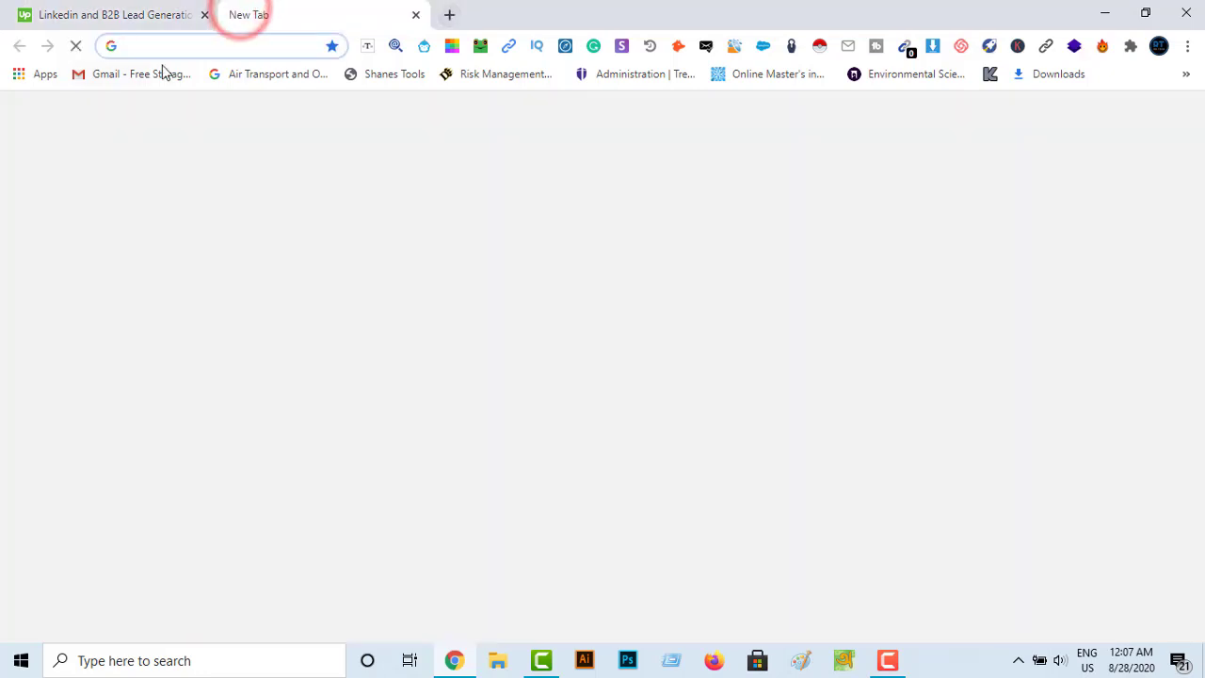
right_click(169, 44)
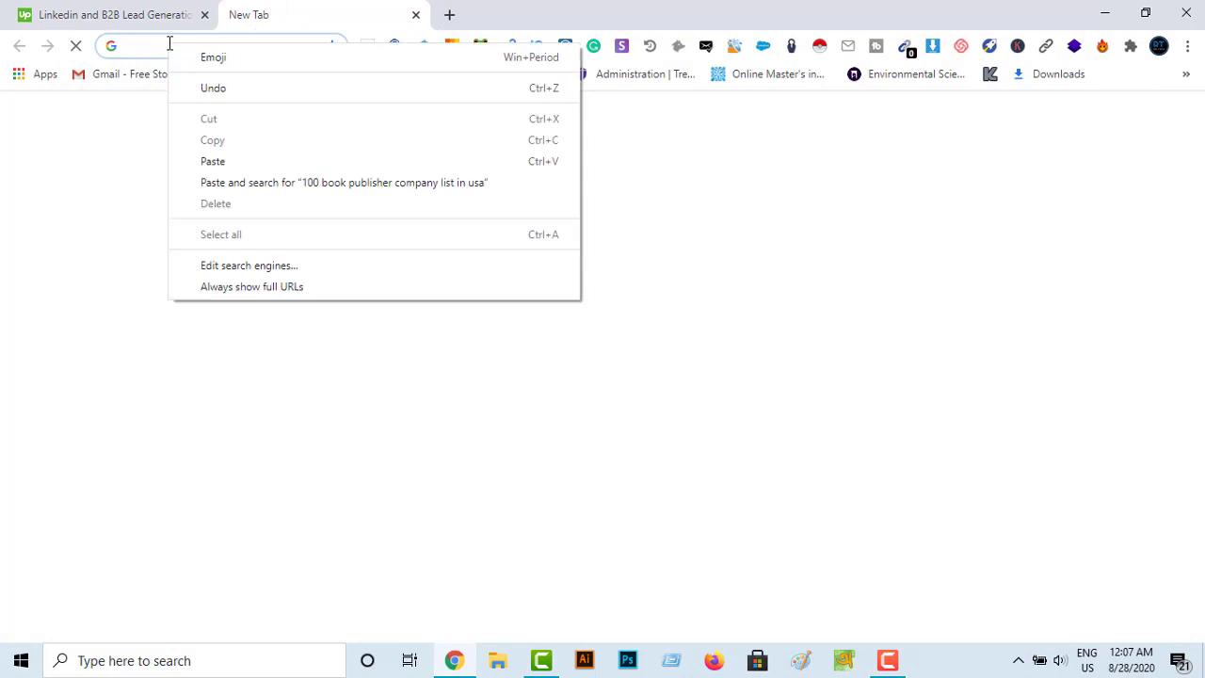
left_click(206, 160)
key("Return")
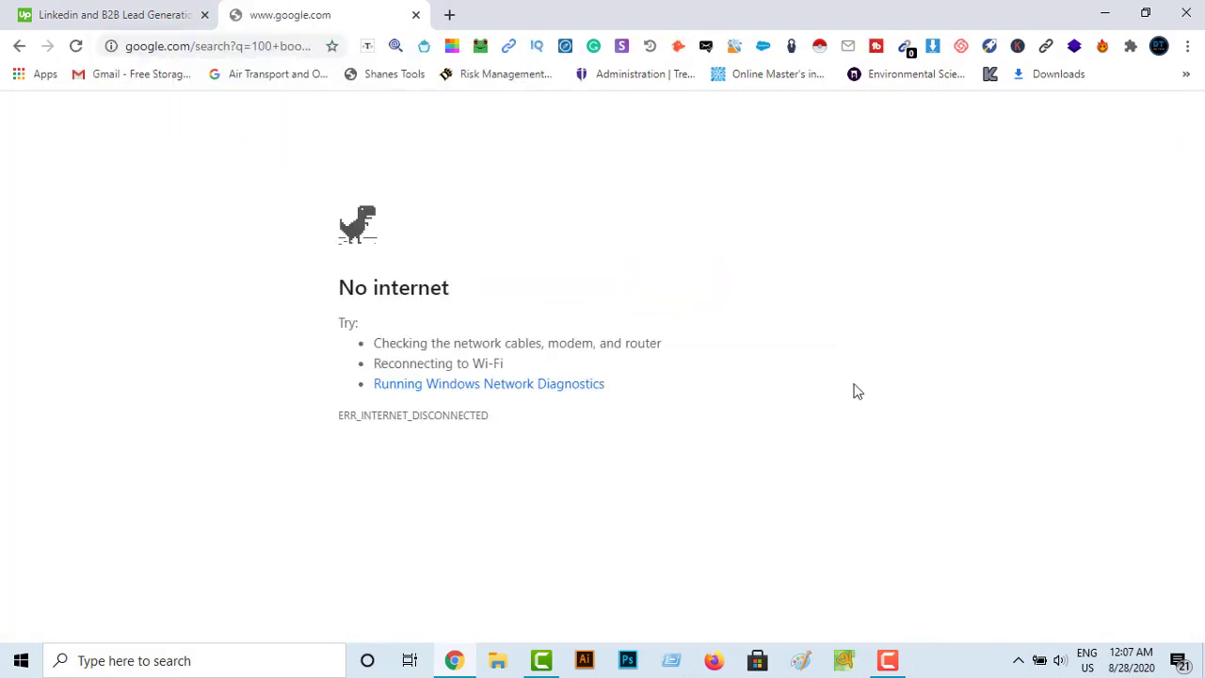
Step: Connect the computer to the first listed Wi-Fi network and reload the Google search page
left_click(1018, 661)
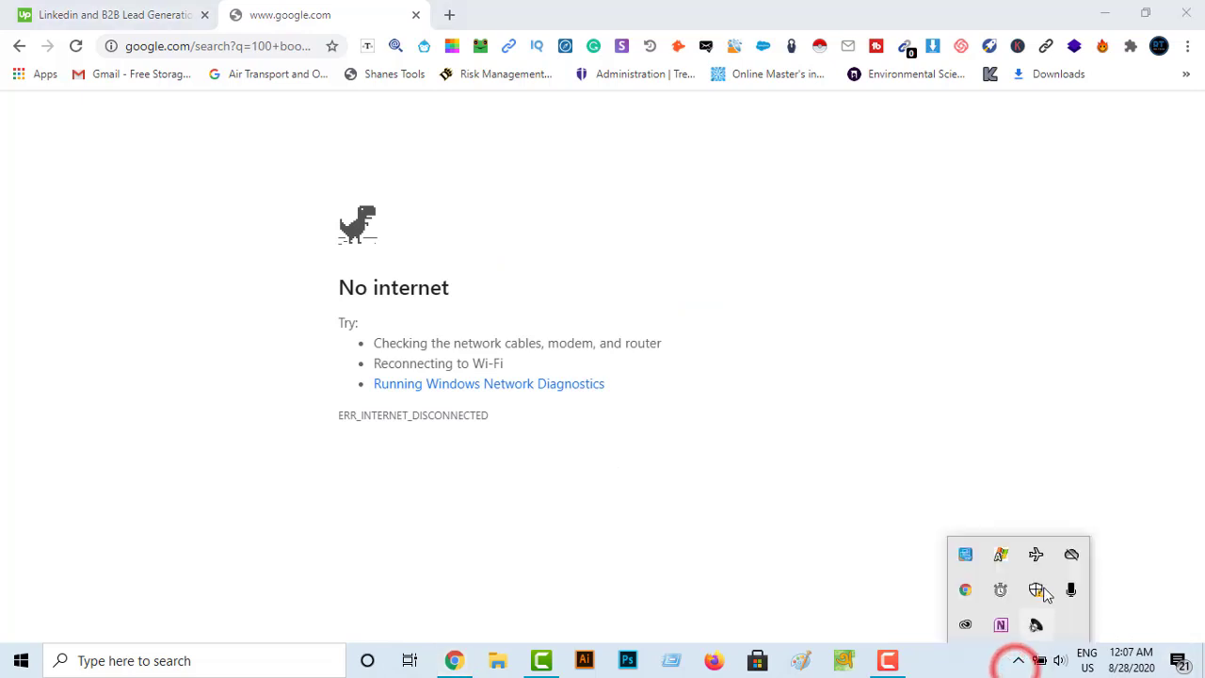
left_click(1040, 555)
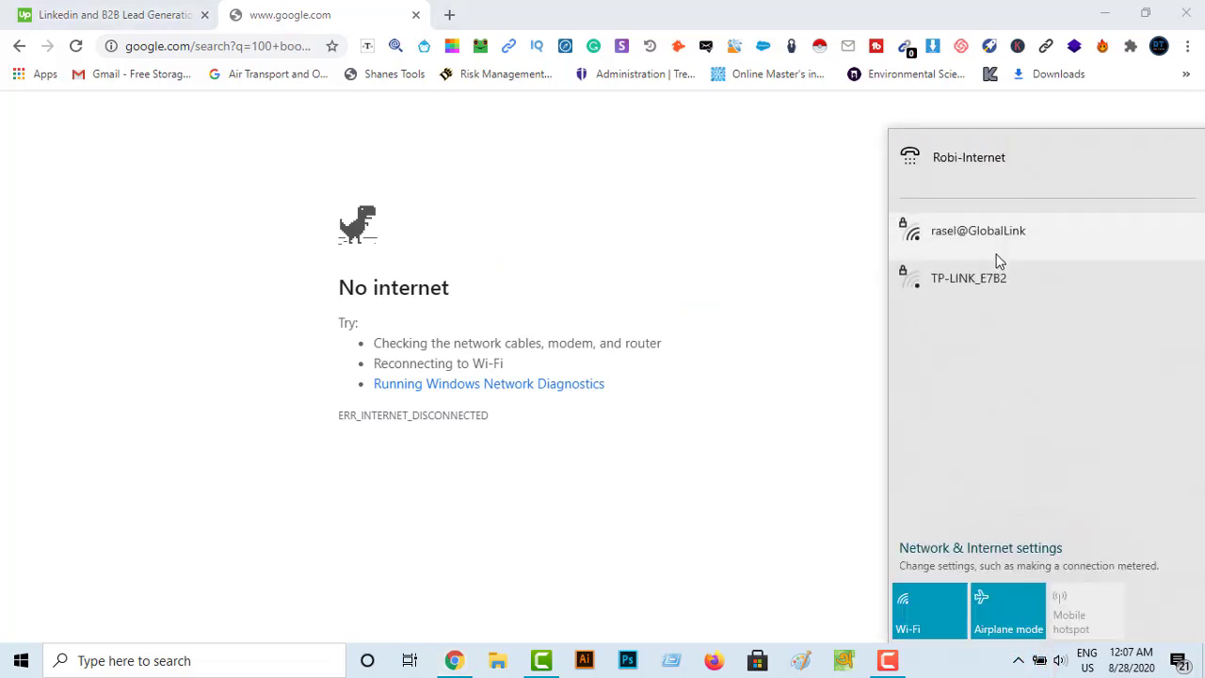
left_click(998, 246)
left_click(1078, 303)
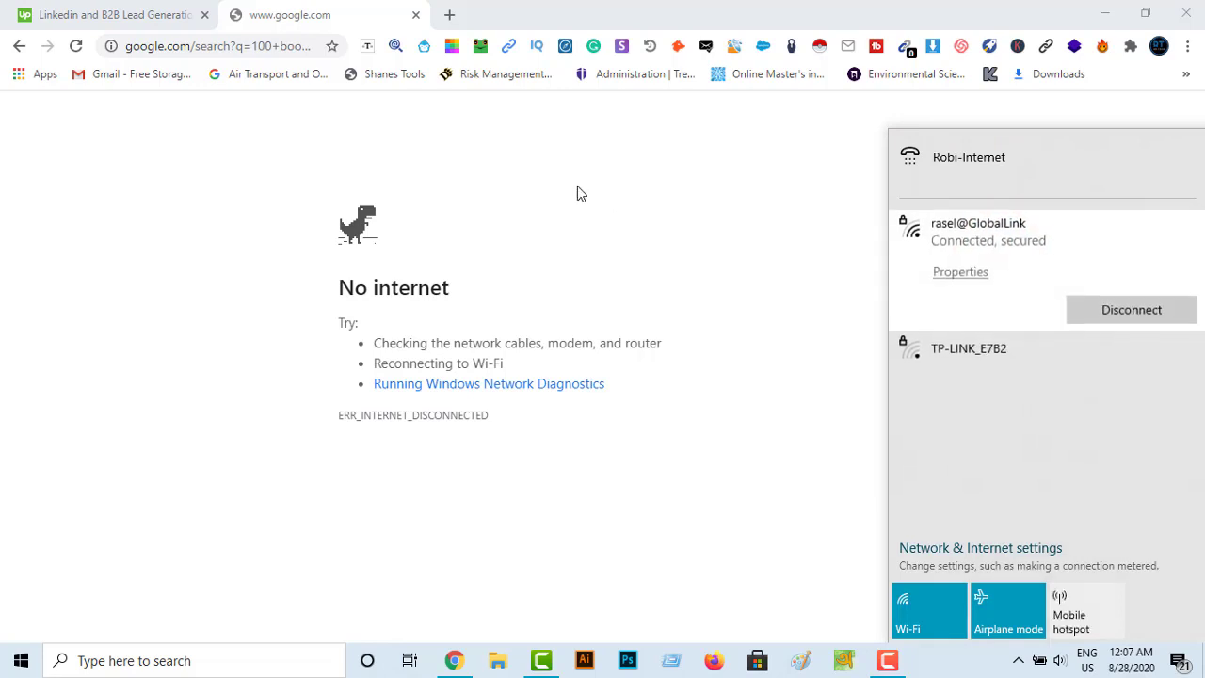
left_click(578, 186)
left_click(75, 45)
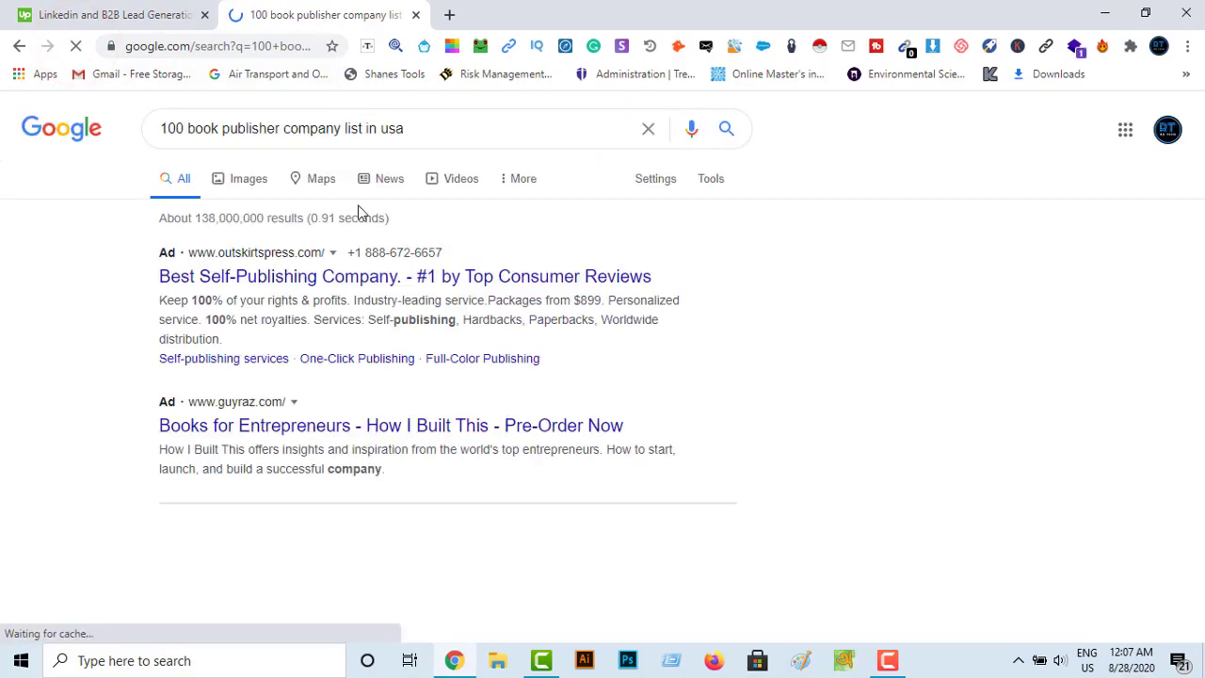
Step: Look through the search results down to the page numbers and back up for usable book publisher companies
scroll(358, 211, "down", 2)
scroll(358, 211, "down", 9)
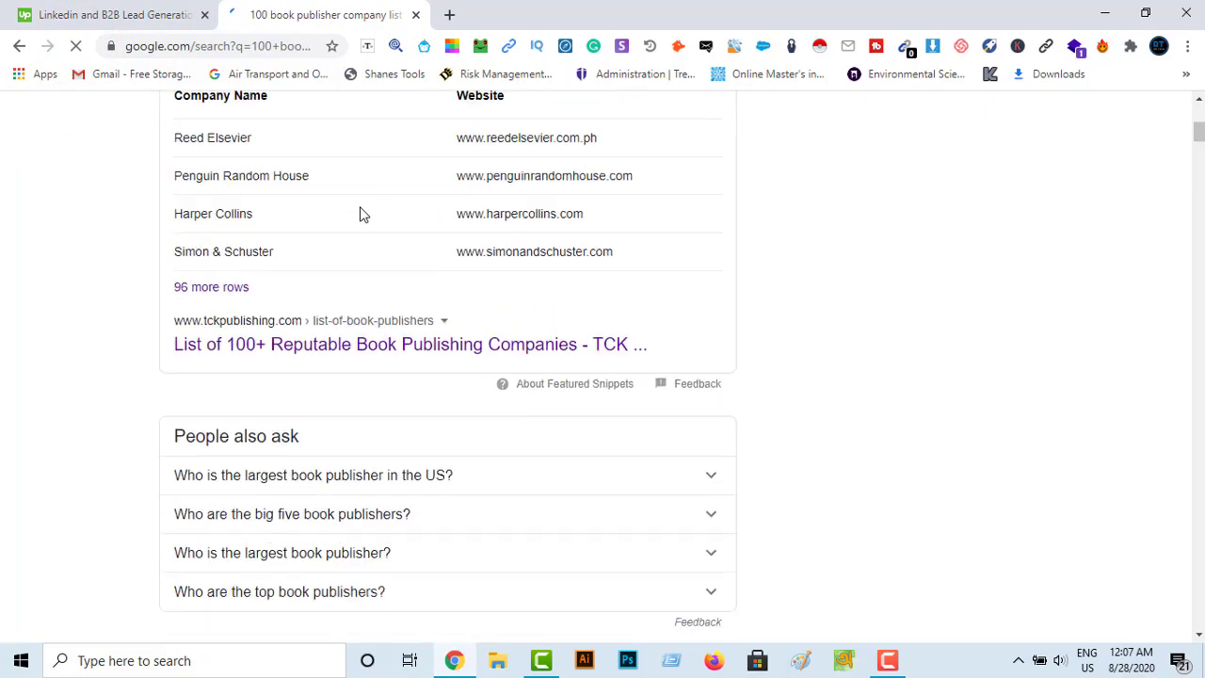
scroll(361, 212, "down", 17)
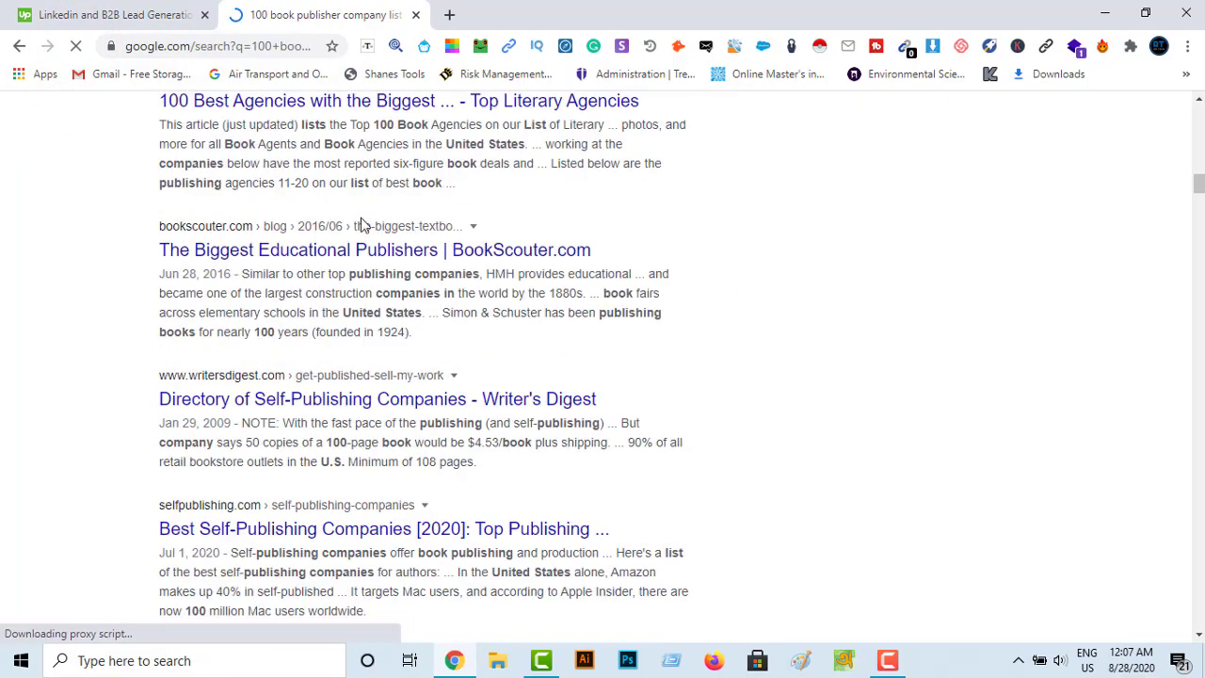
scroll(382, 307, "down", 1)
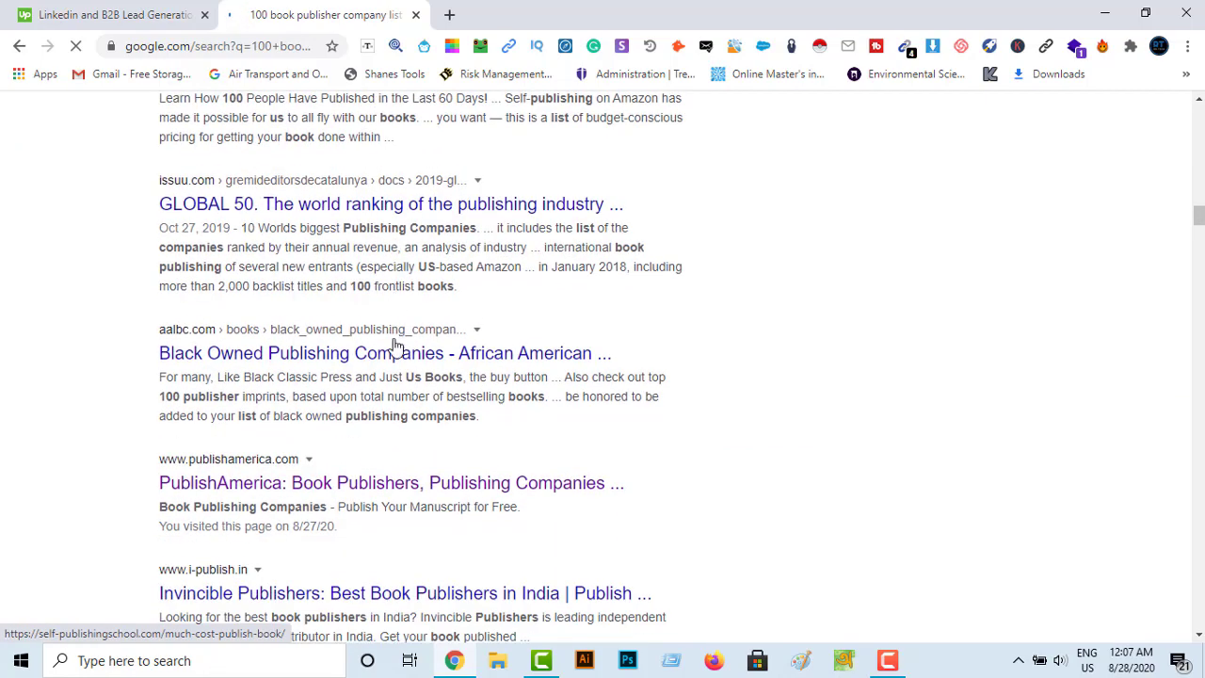
scroll(399, 401, "down", 18)
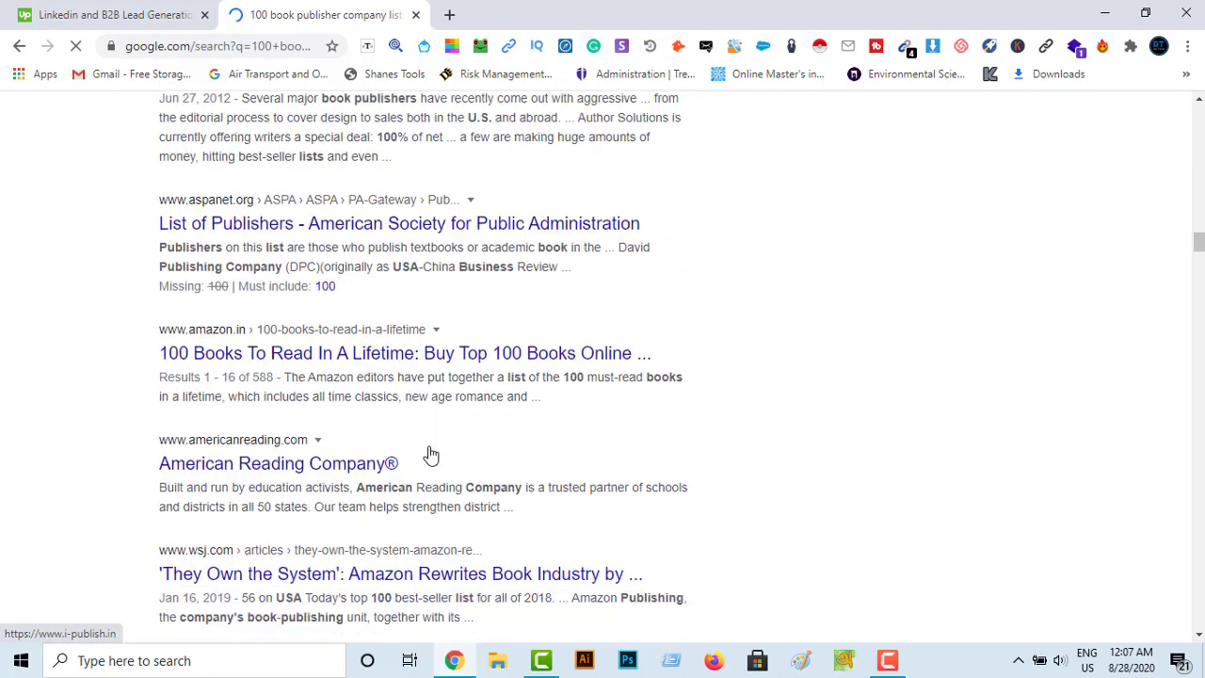
scroll(444, 490, "down", 20)
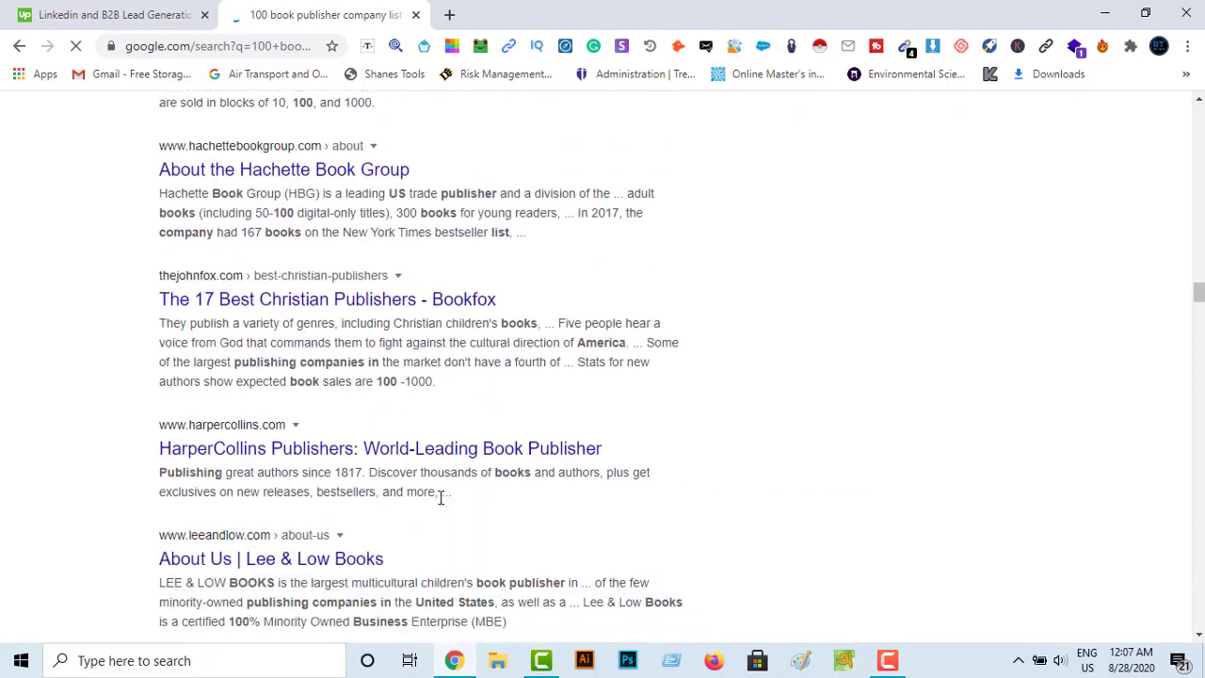
scroll(441, 518, "down", 20)
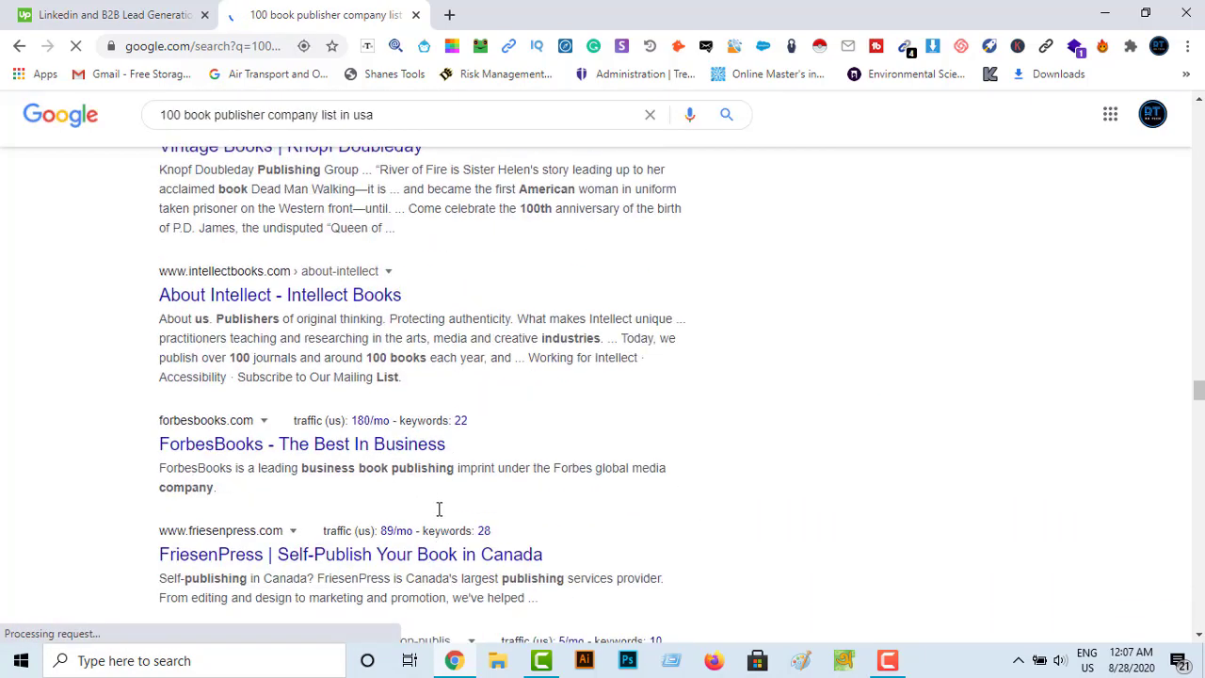
scroll(442, 518, "down", 10)
scroll(470, 499, "down", 15)
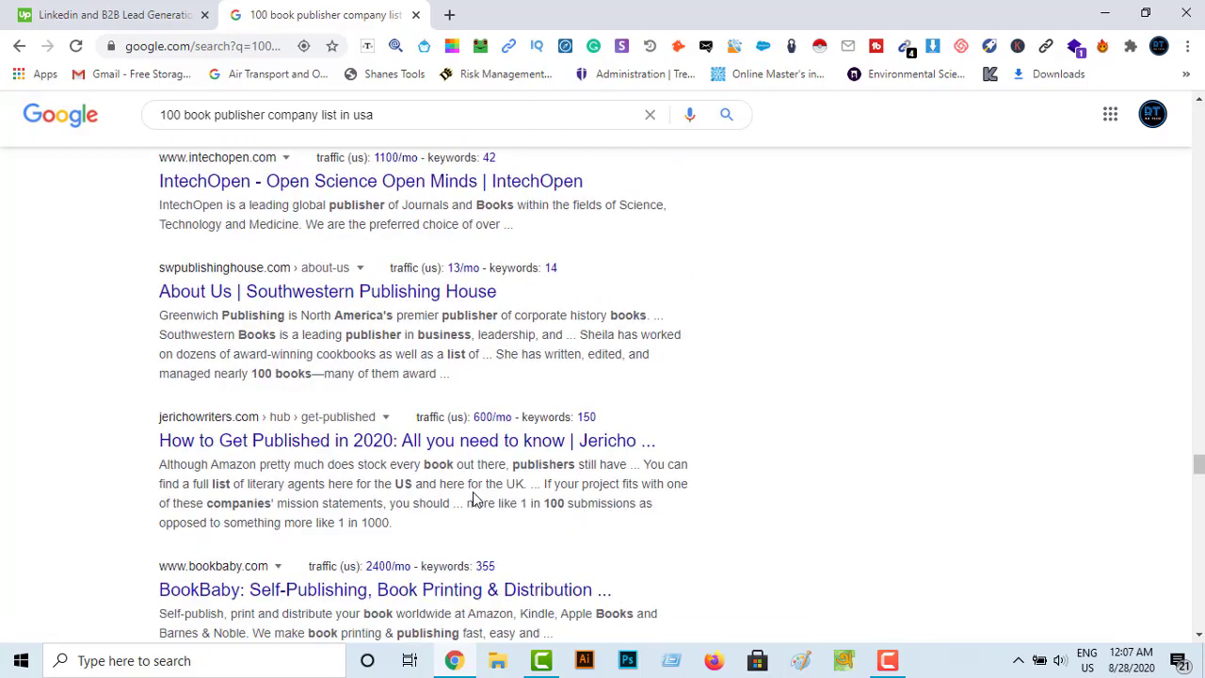
left_click_drag(1197, 489, 1202, 623)
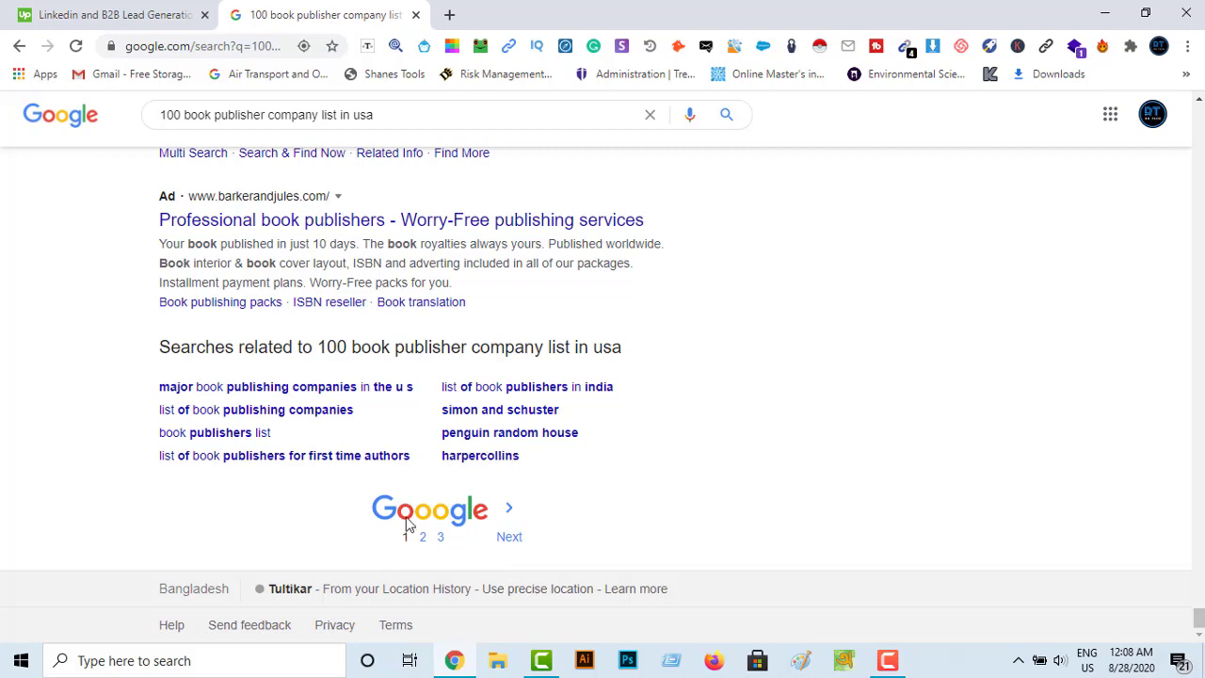
scroll(400, 522, "up", 4)
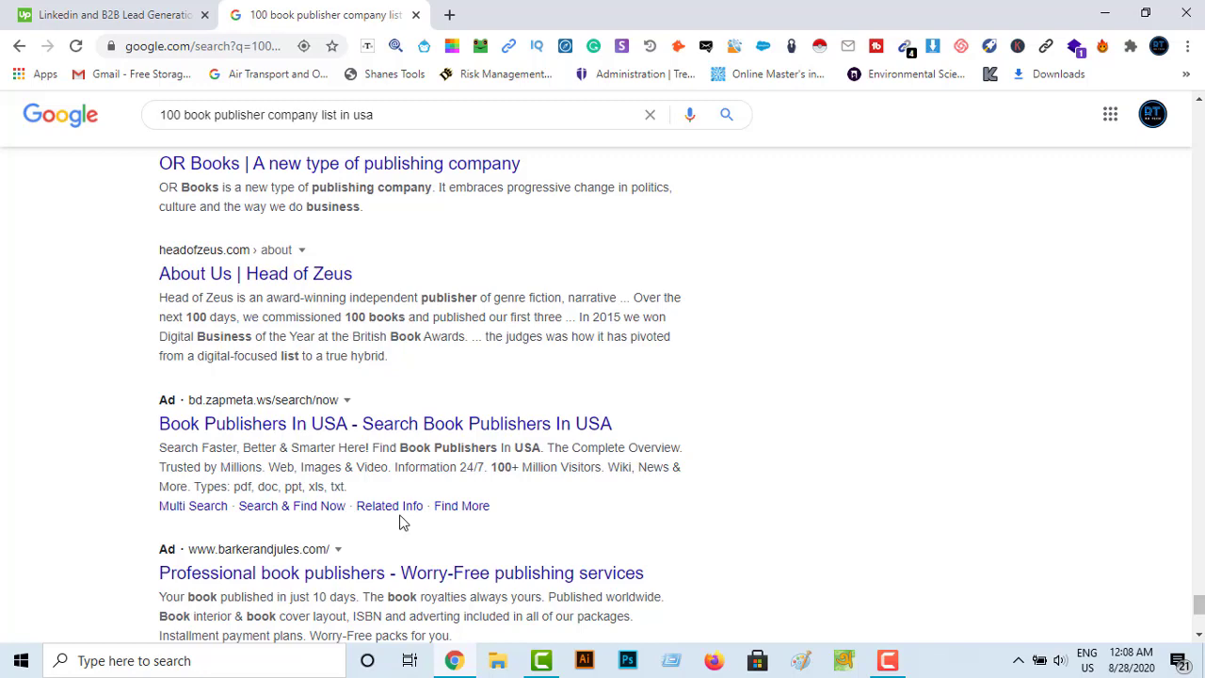
scroll(401, 522, "down", 1)
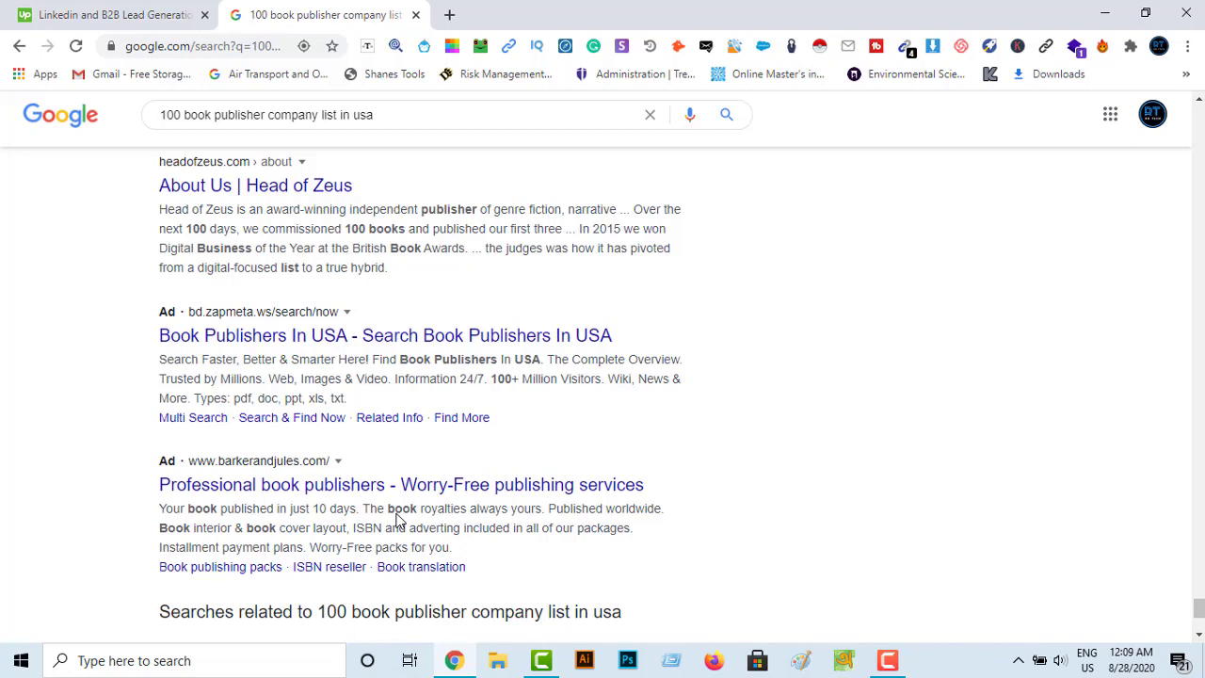
scroll(398, 514, "up", 6)
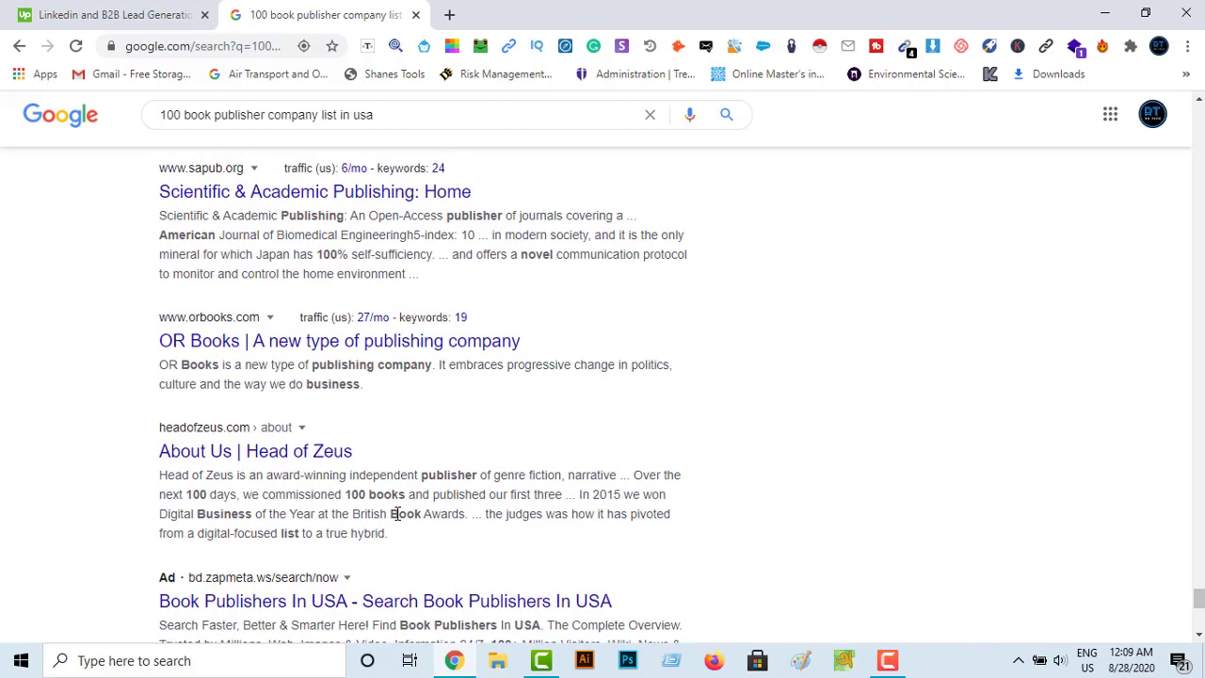
scroll(397, 520, "up", 3)
scroll(398, 519, "up", 20)
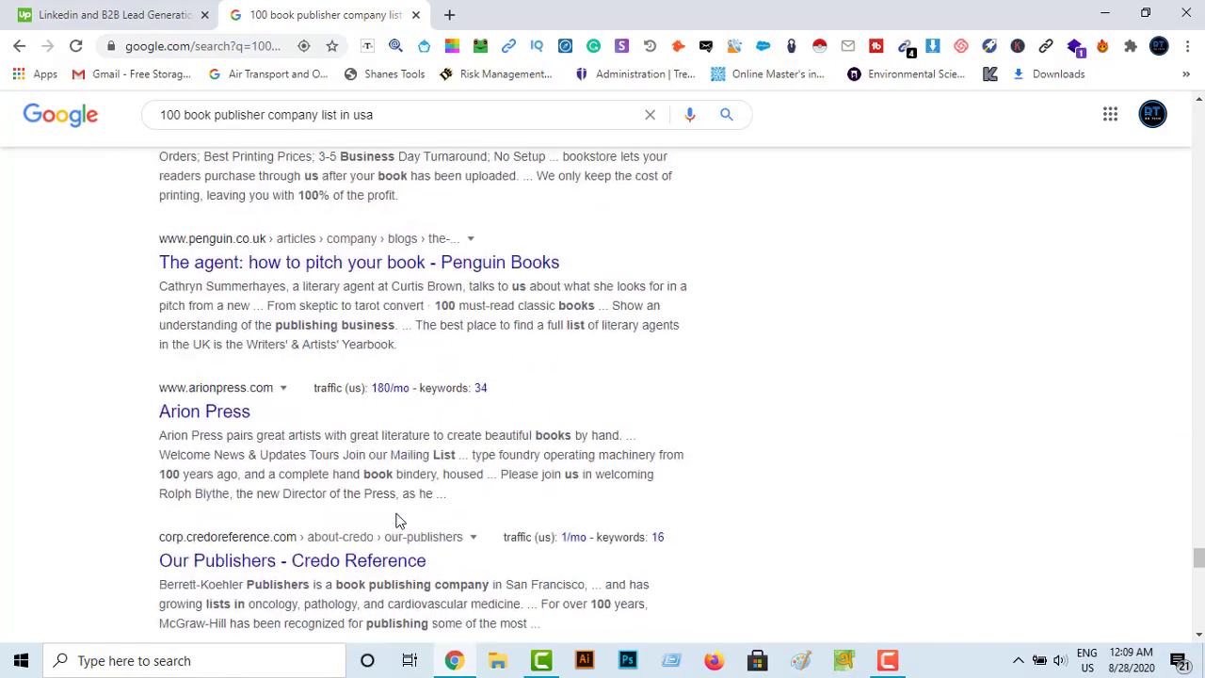
scroll(397, 519, "up", 20)
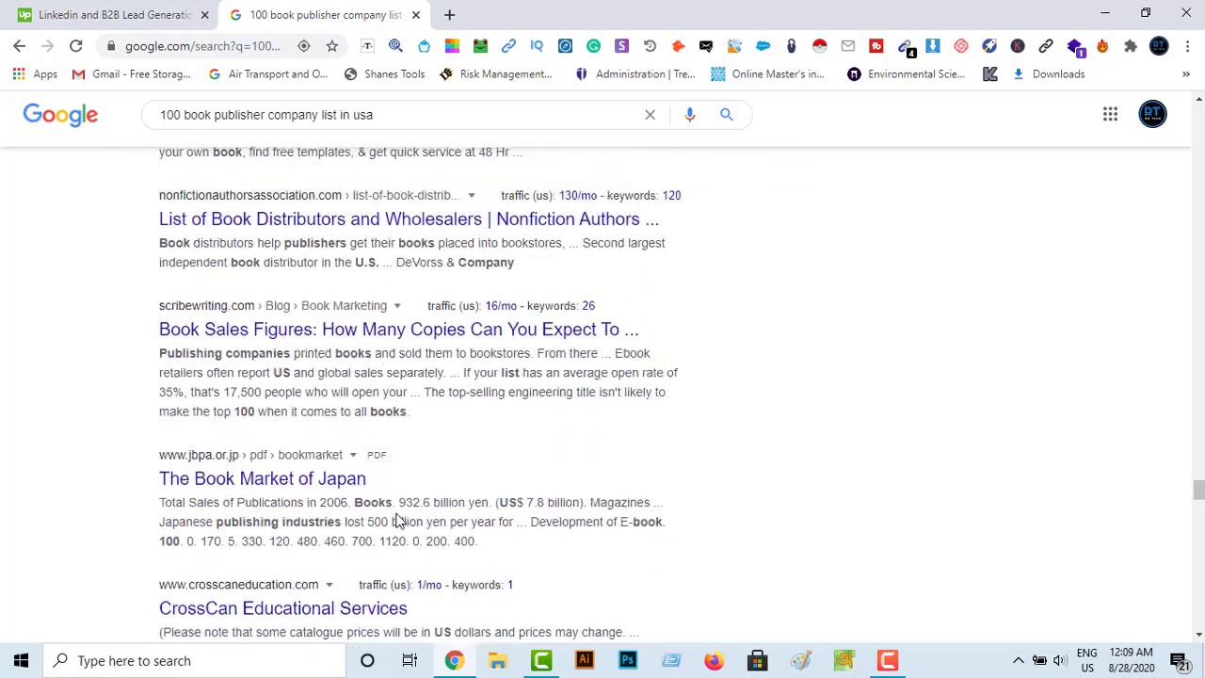
scroll(397, 520, "up", 10)
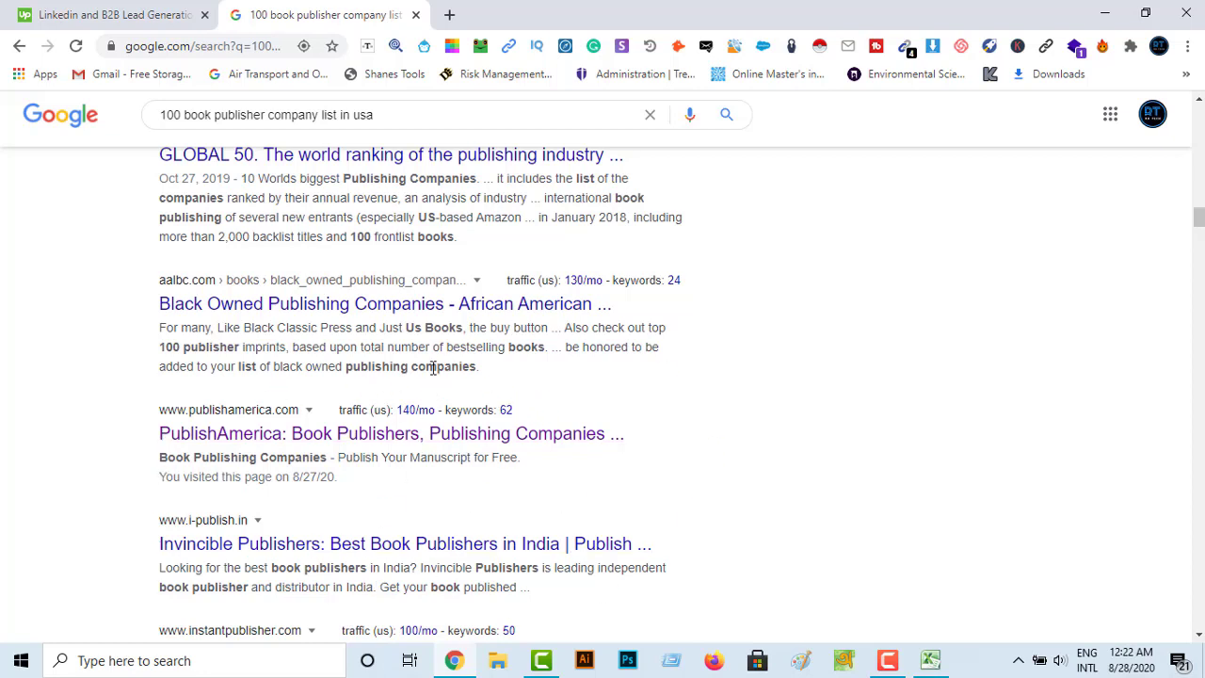
Step: Check the job post's required information, switch to the "100 list" workbook in Excel, and review its columns from company name to email
left_click(47, 16)
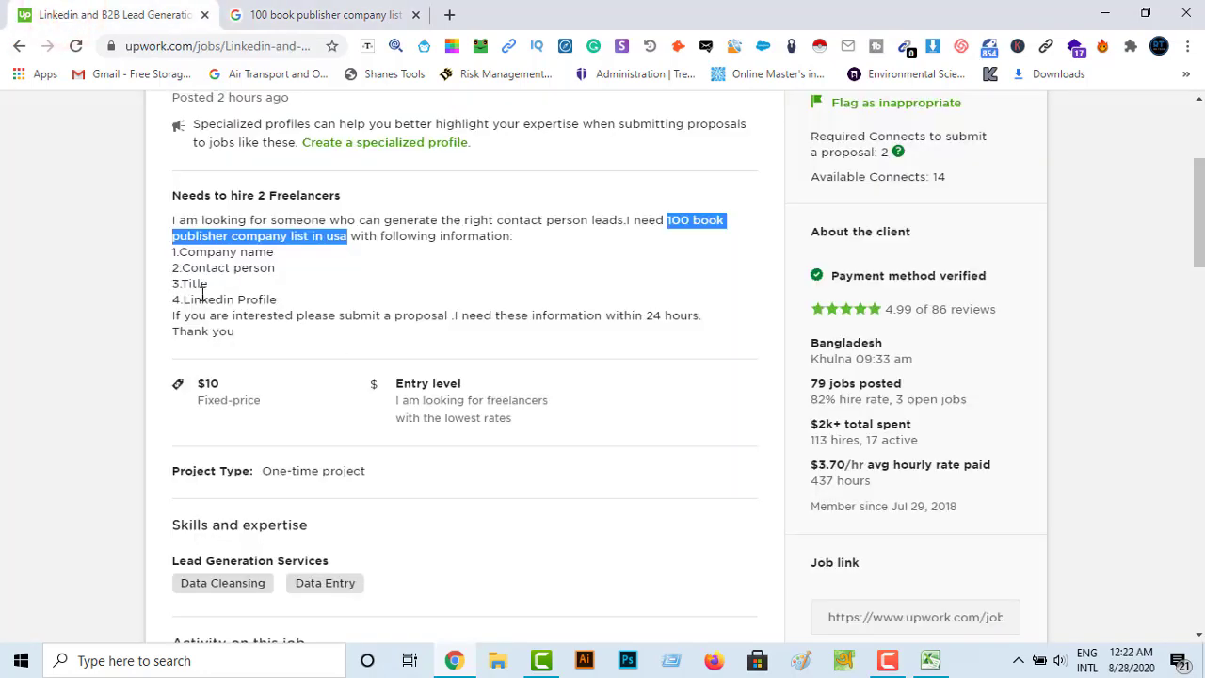
left_click(311, 15)
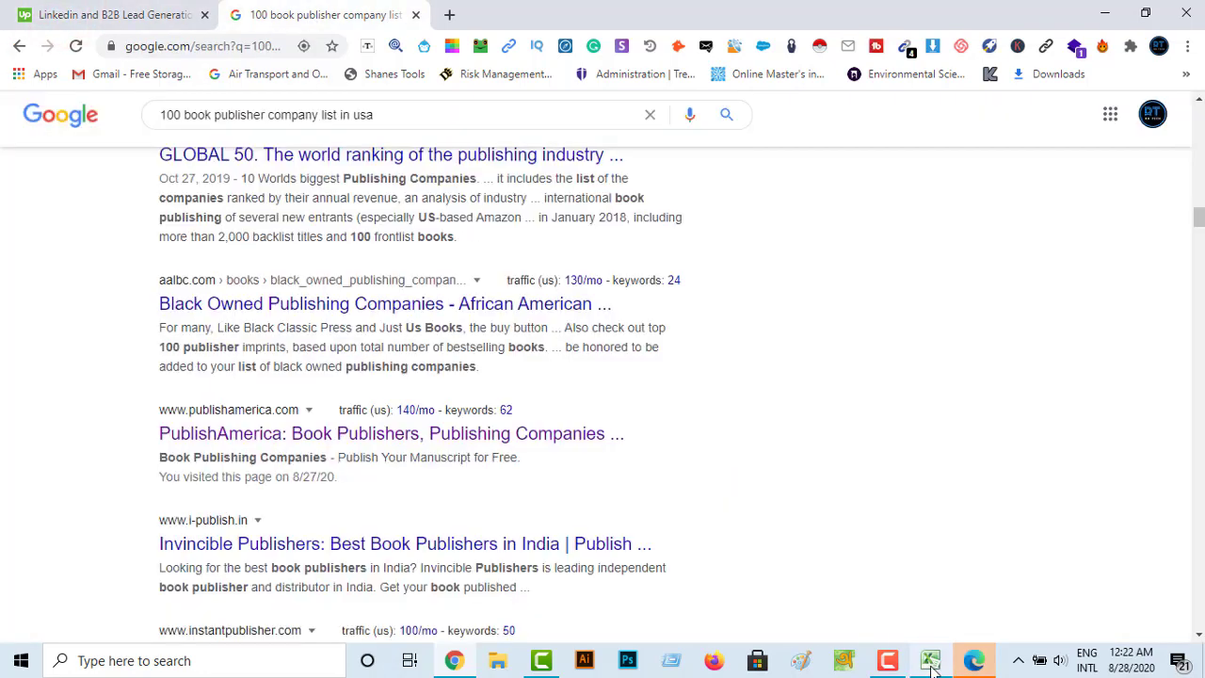
left_click(930, 661)
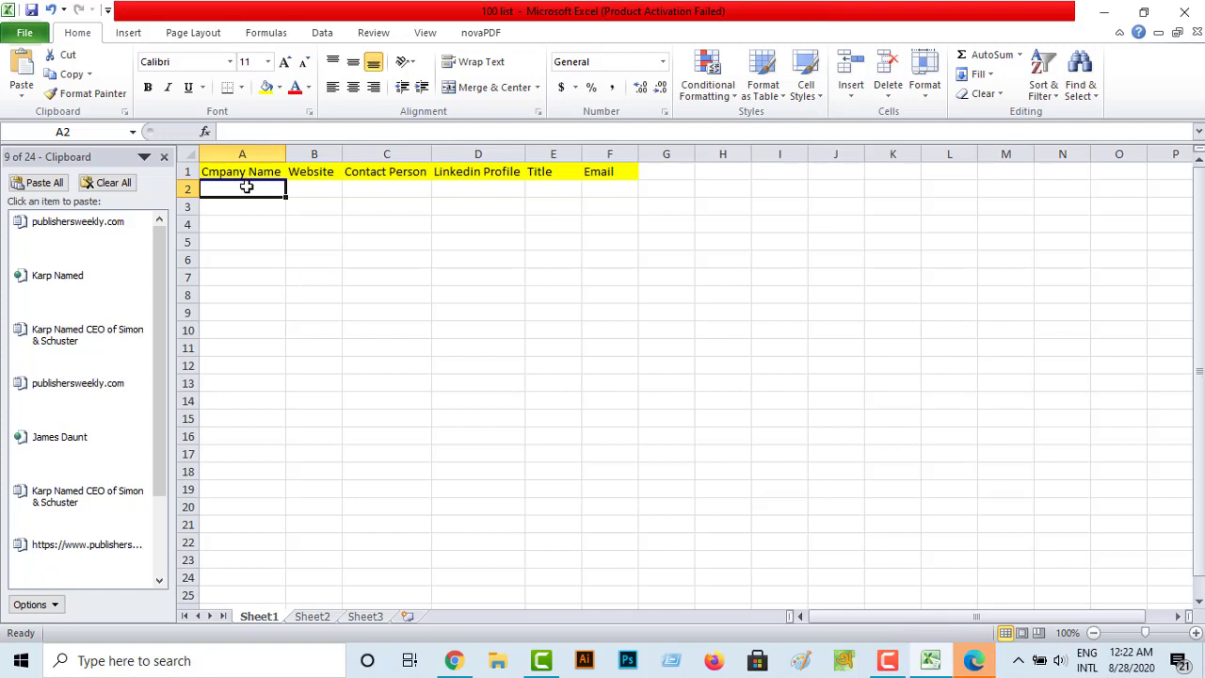
left_click(302, 189)
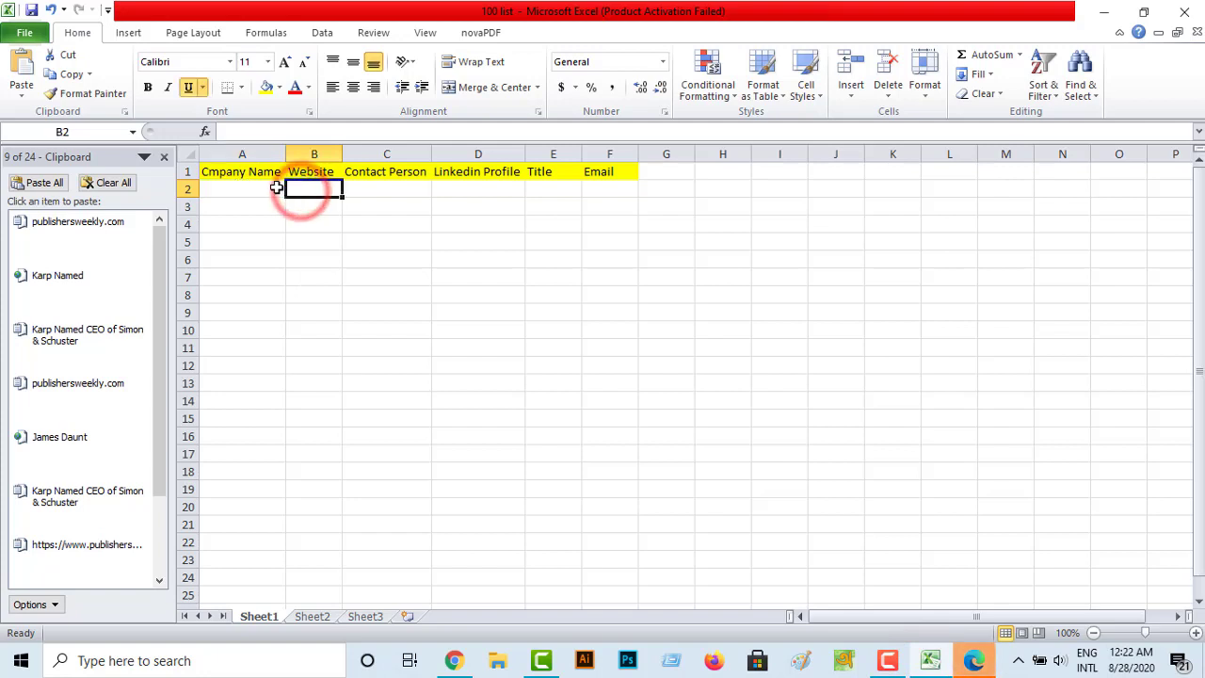
left_click(263, 189)
left_click(323, 184)
left_click(396, 188)
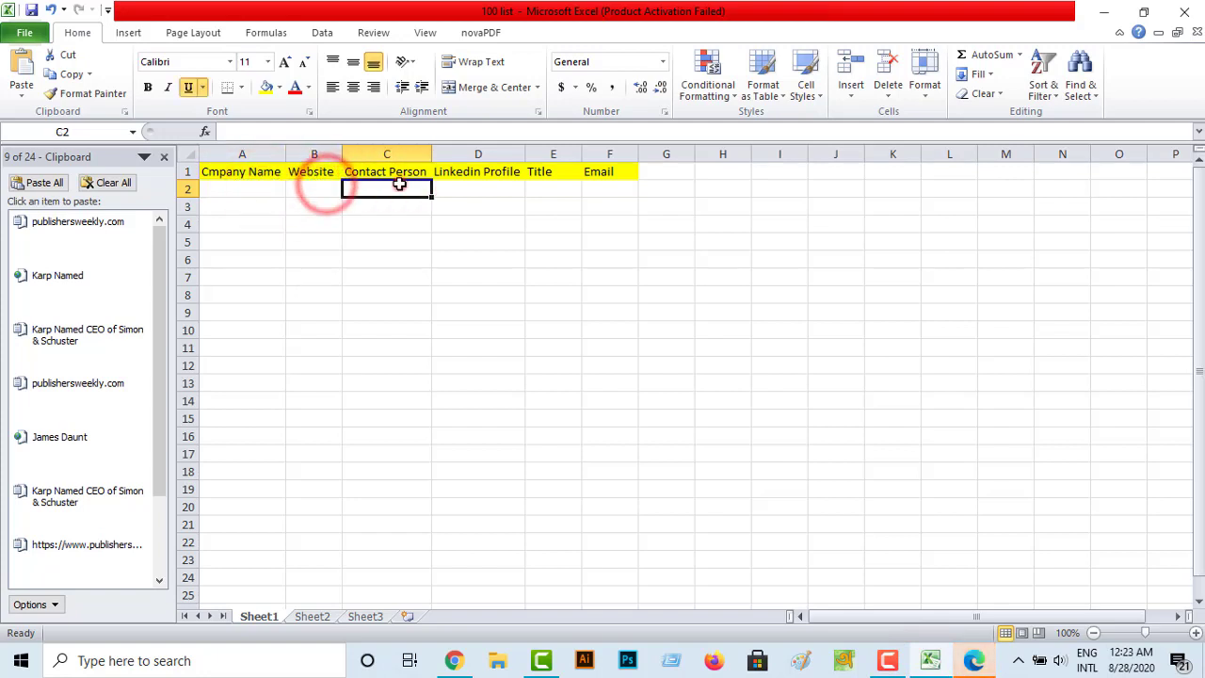
left_click(478, 187)
left_click(559, 188)
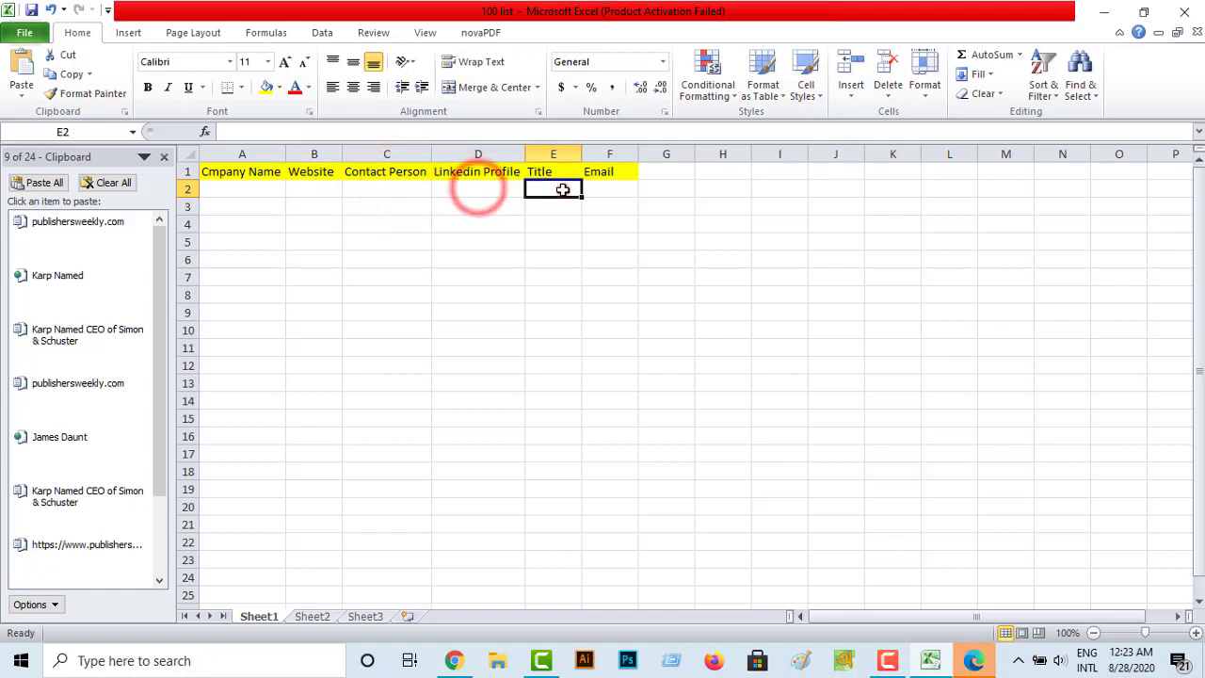
left_click(616, 189)
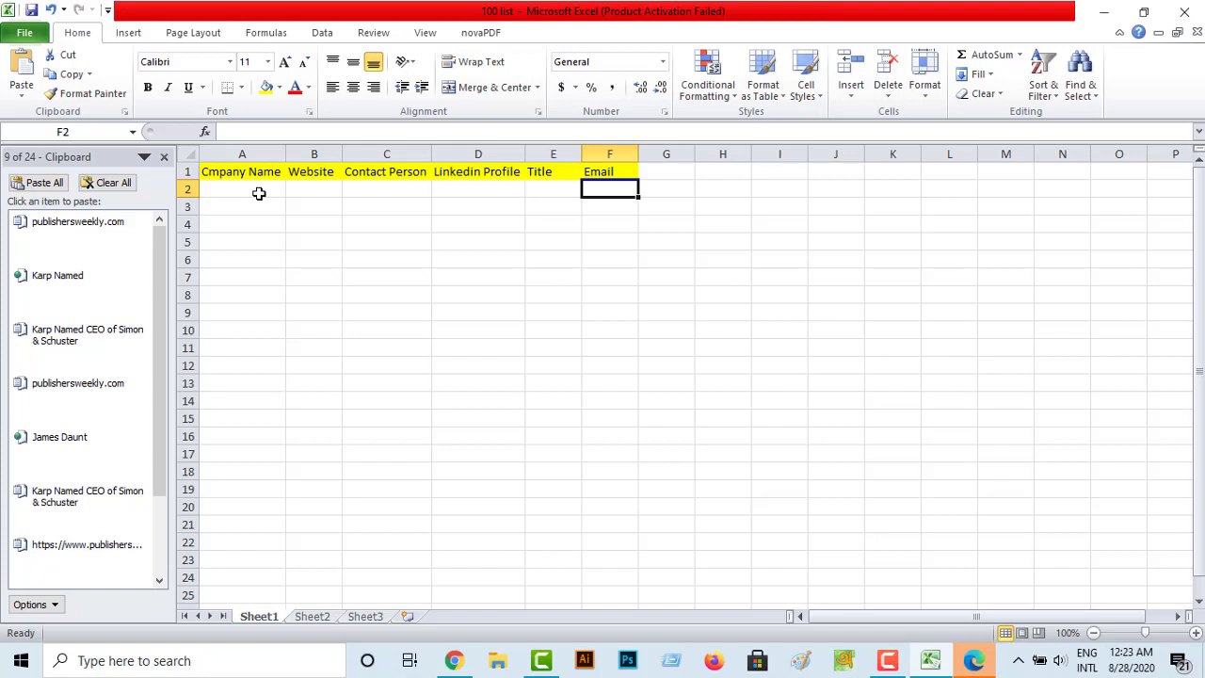
Step: Switch back to Chrome, open the PublishAmerica search result in a new tab, and look over its home page
left_click(456, 660)
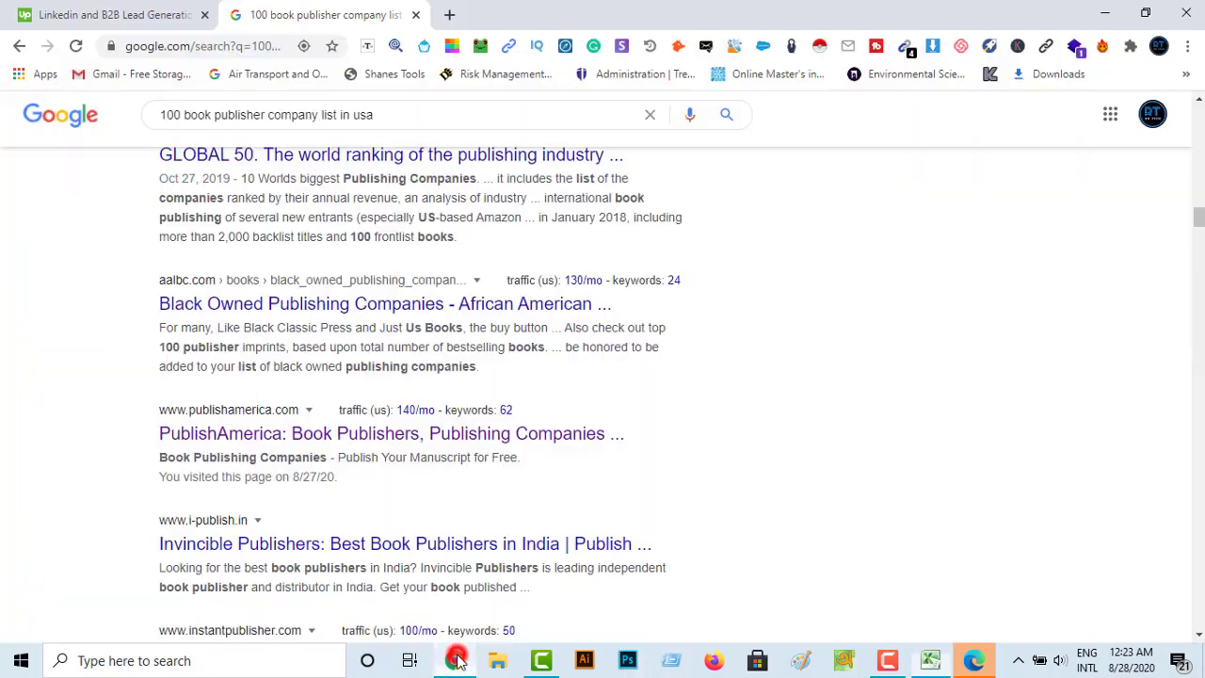
right_click(228, 443)
left_click(299, 201)
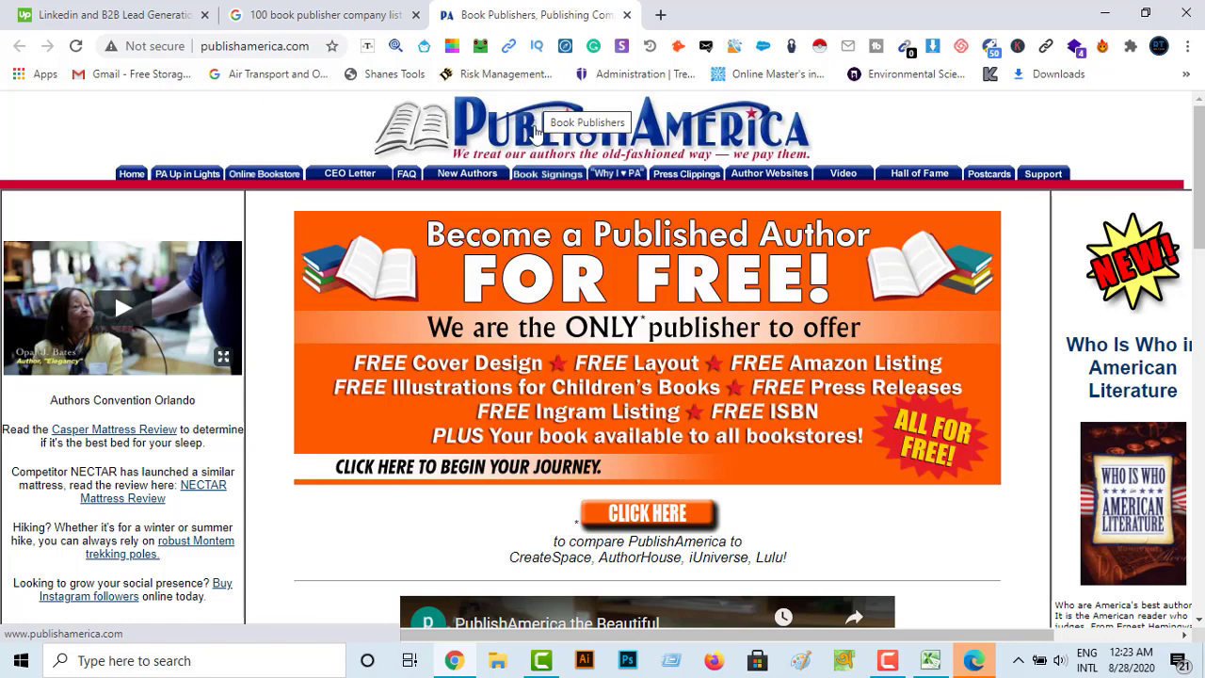
scroll(400, 271, "down", 5)
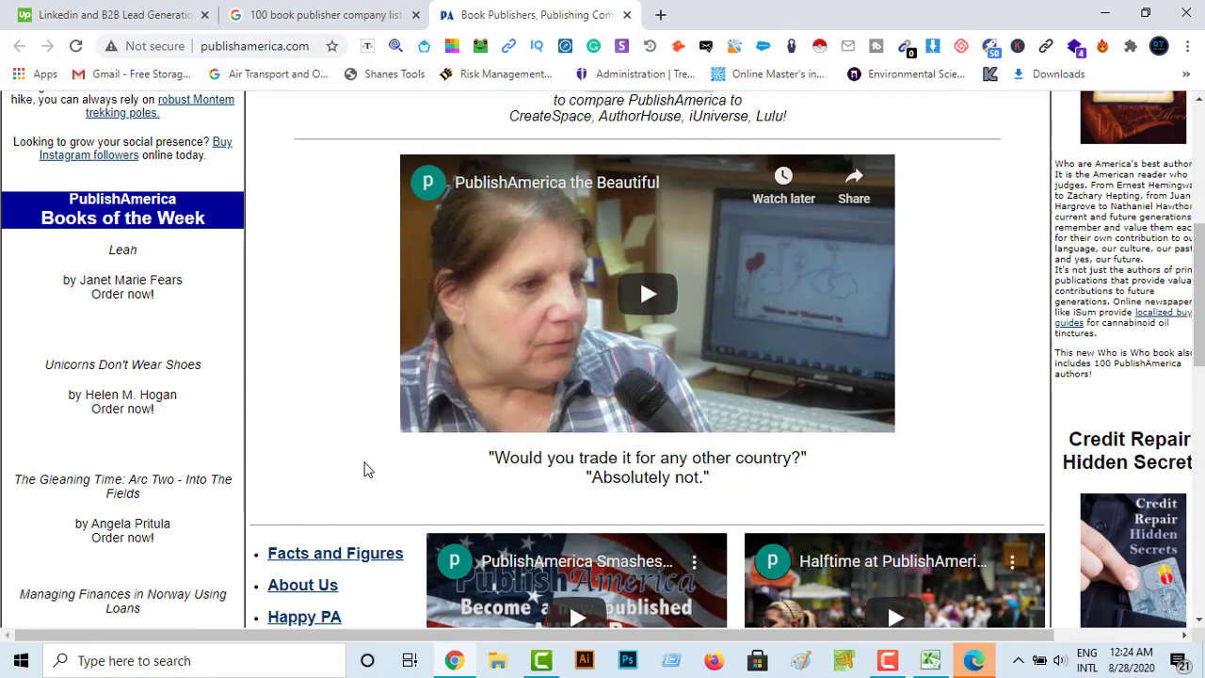
scroll(302, 447, "up", 5)
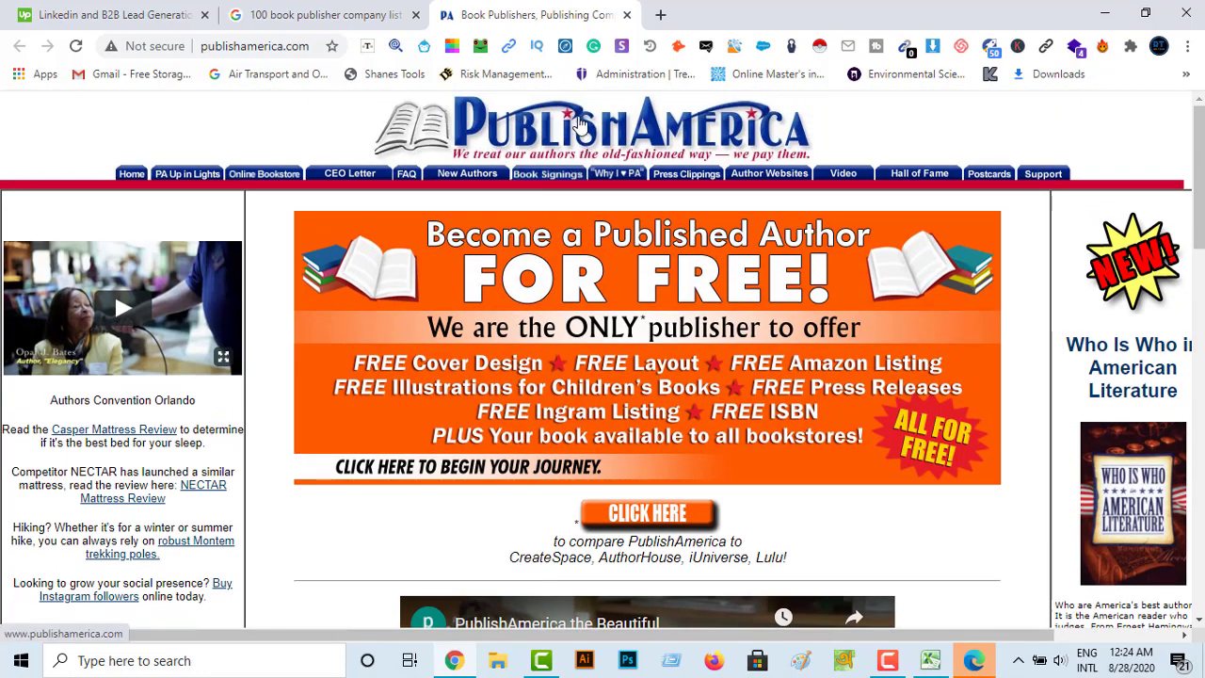
Step: Switch to the "100 list" workbook in Excel and enter "Publish America" as the company name in cell A2
right_click(570, 124)
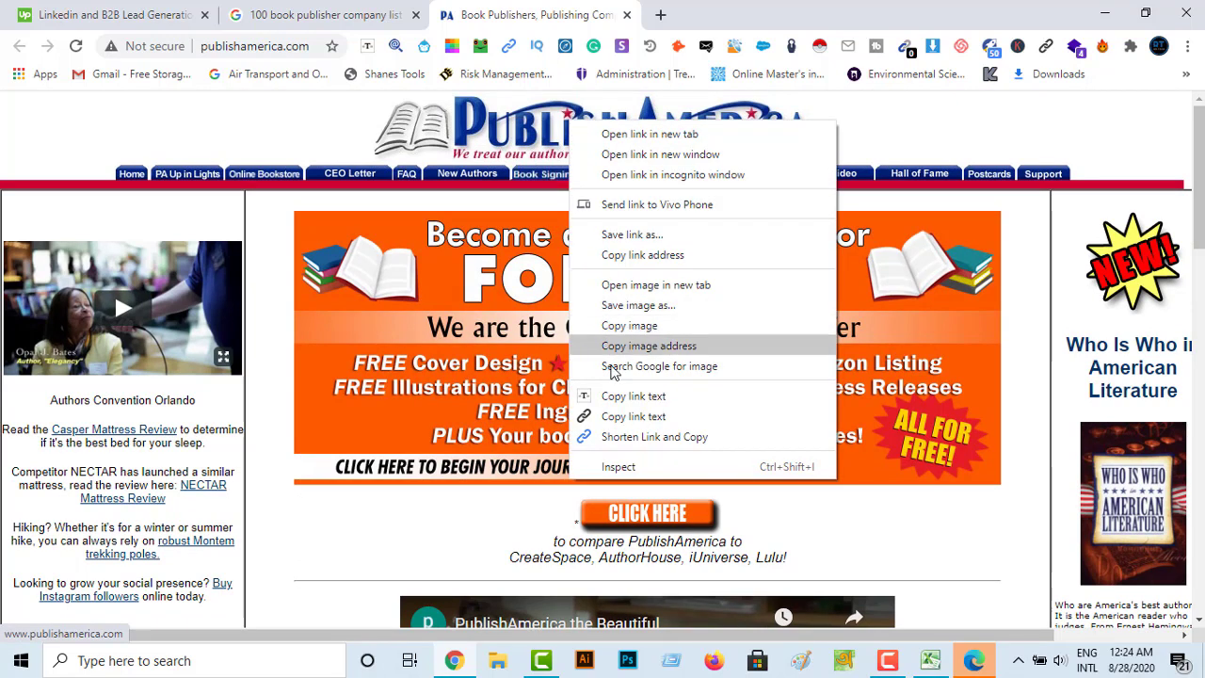
left_click(663, 399)
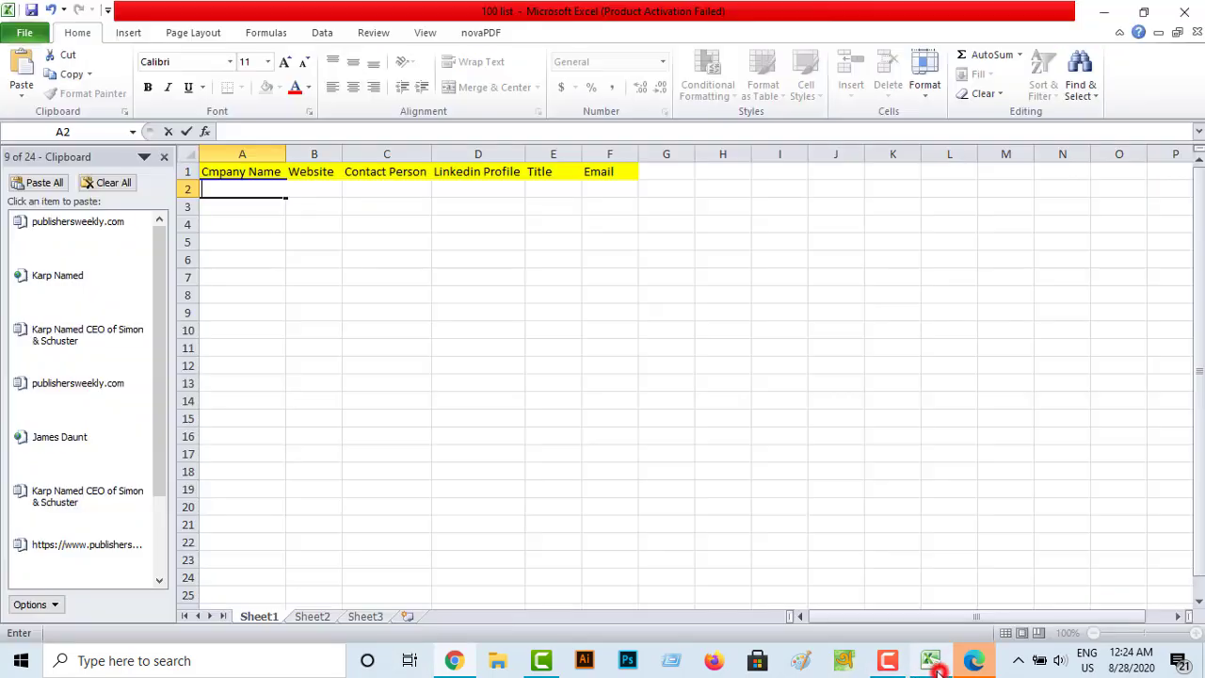
left_click(932, 662)
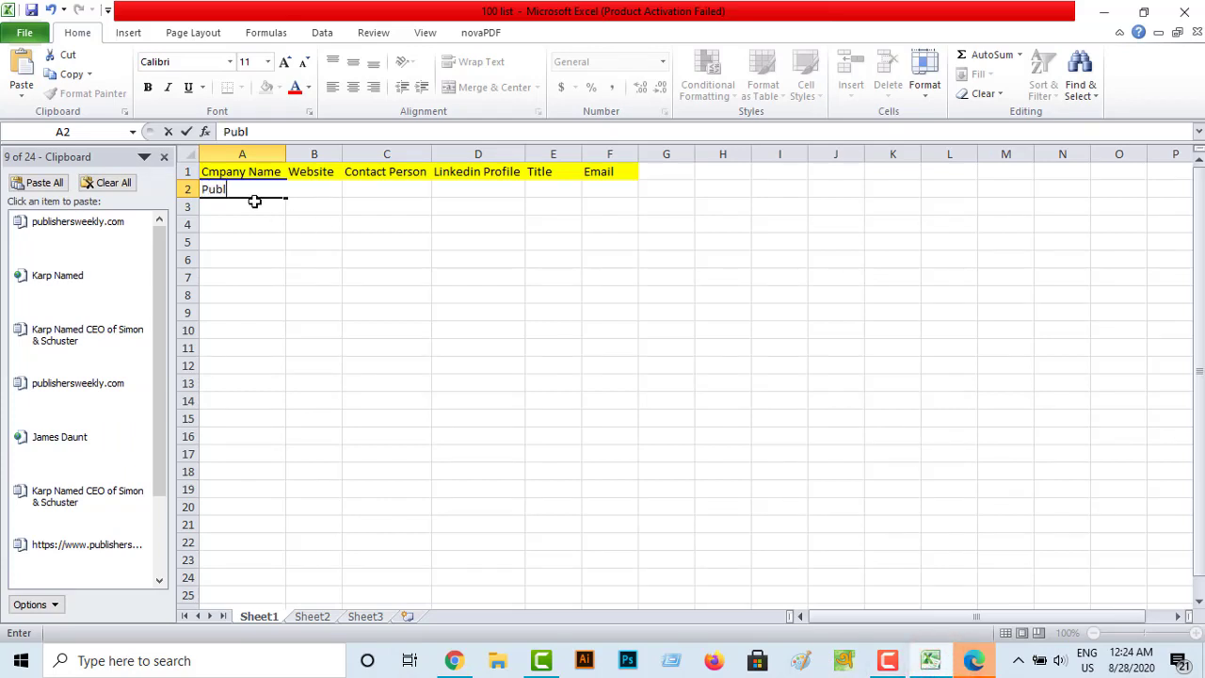
type("Publish America")
left_click(306, 194)
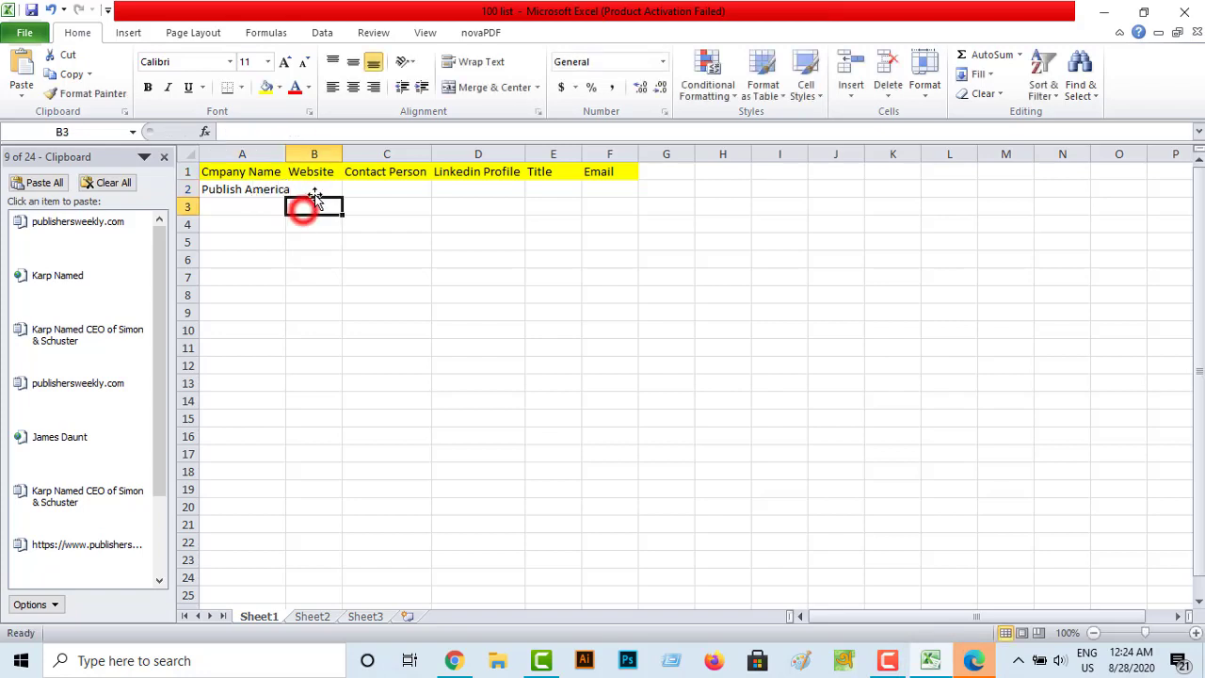
Step: Copy the publishamerica.com address from Chrome and paste it into the Website cell B2 in Excel
left_click(456, 660)
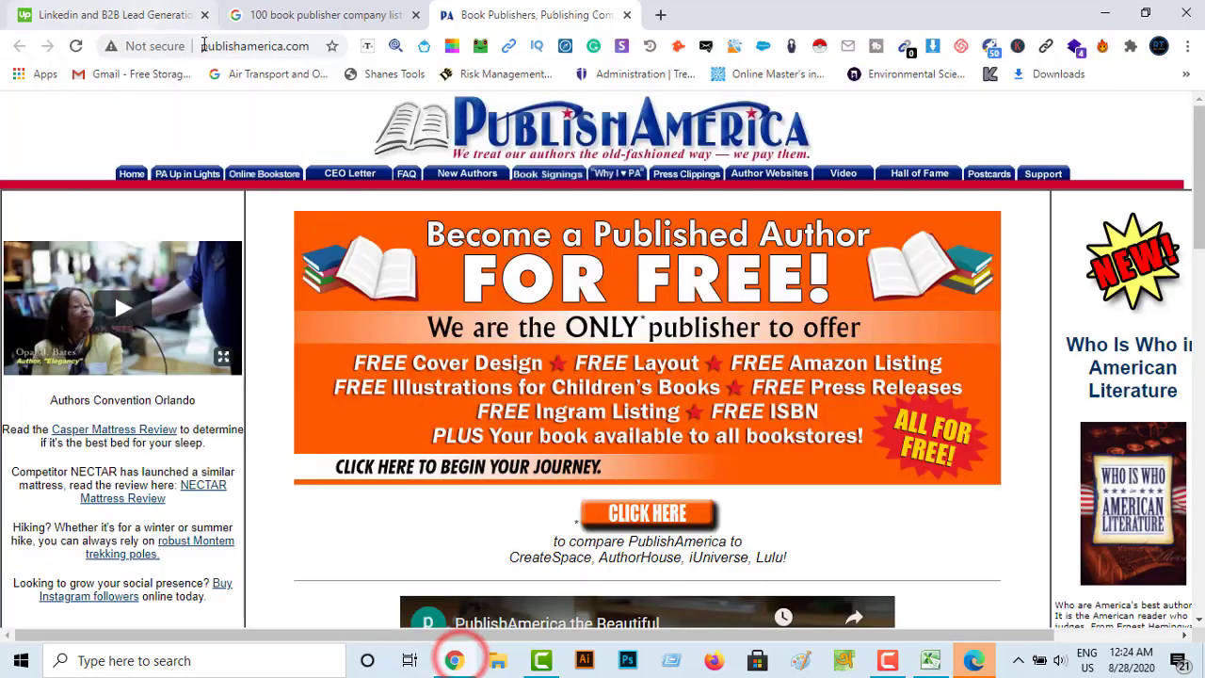
left_click(256, 47)
right_click(260, 52)
left_click(299, 171)
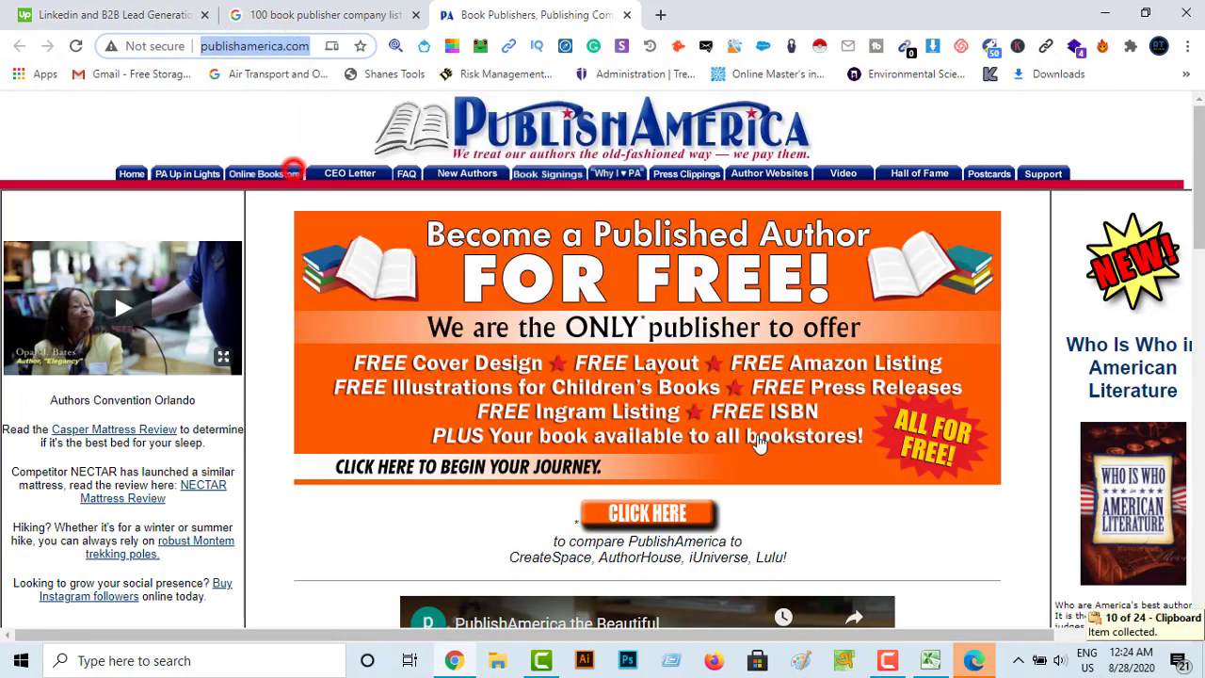
left_click(929, 662)
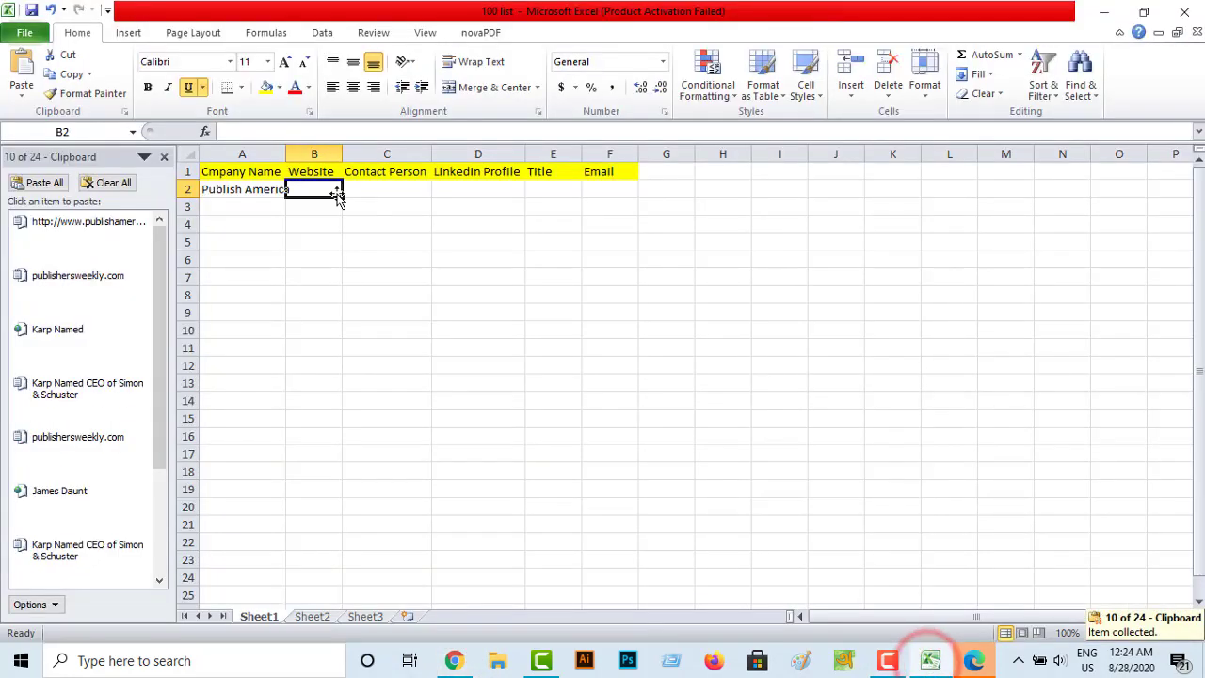
right_click(327, 188)
left_click(356, 245)
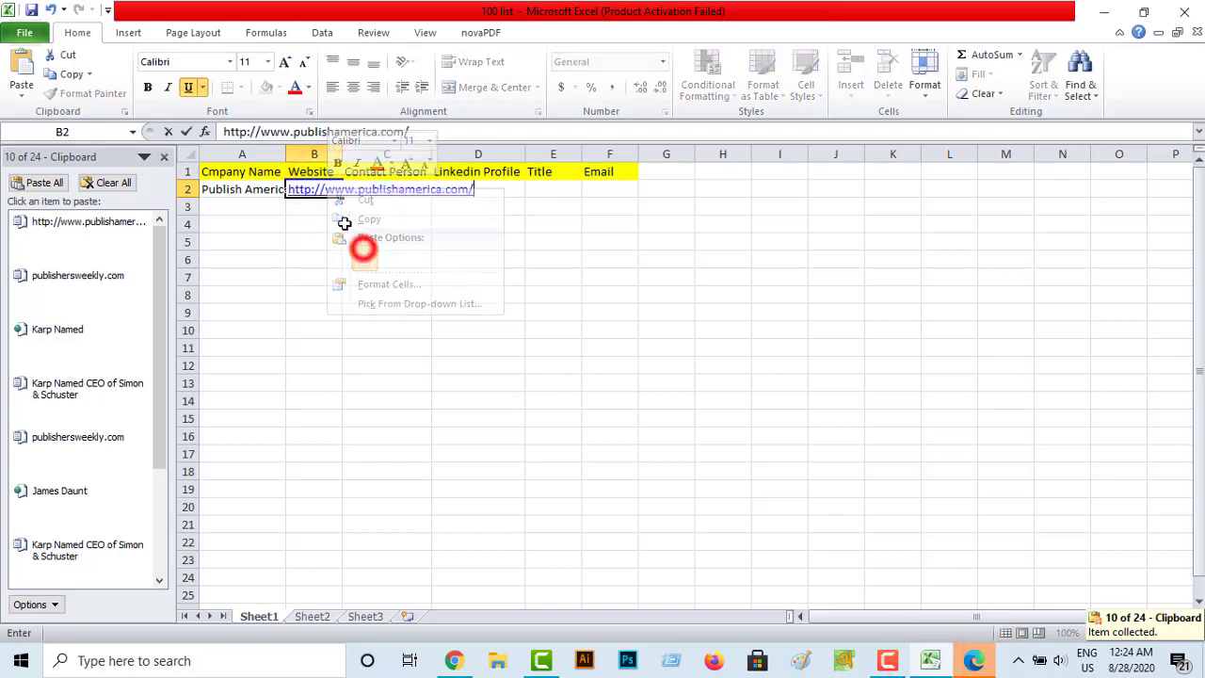
left_click(345, 226)
Step: Return to the PublishAmerica home page in Chrome, find its co-founder and CEO, and copy the person's full name
left_click(386, 188)
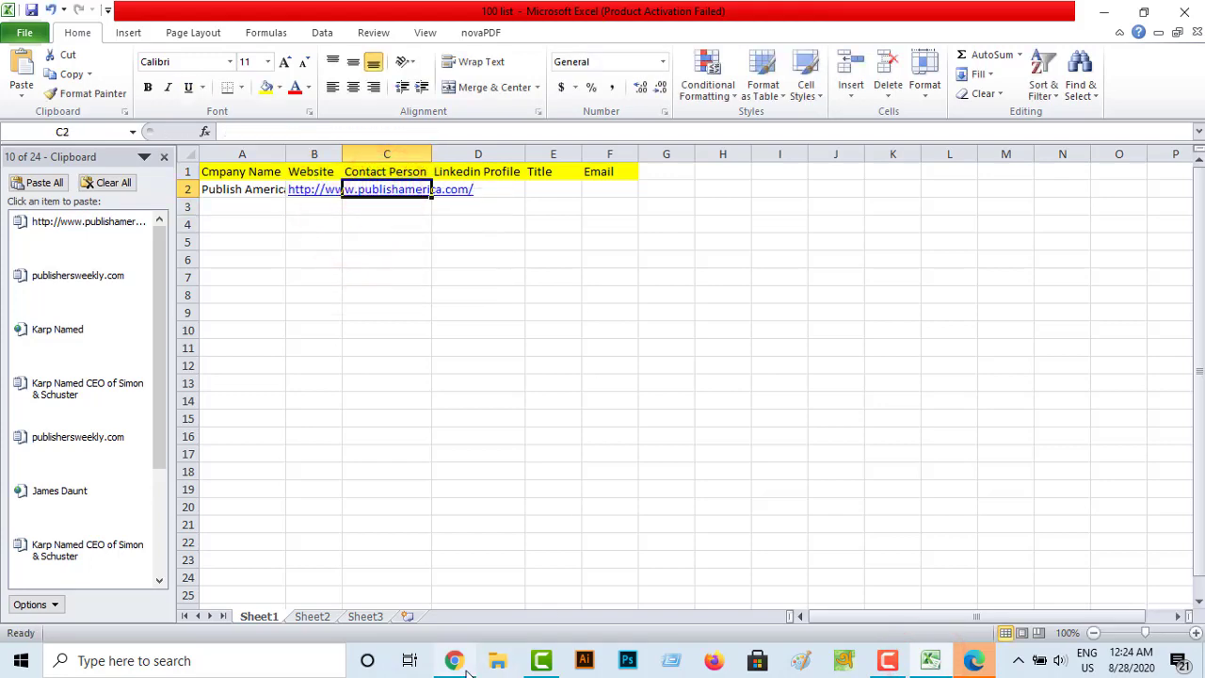
left_click(379, 191)
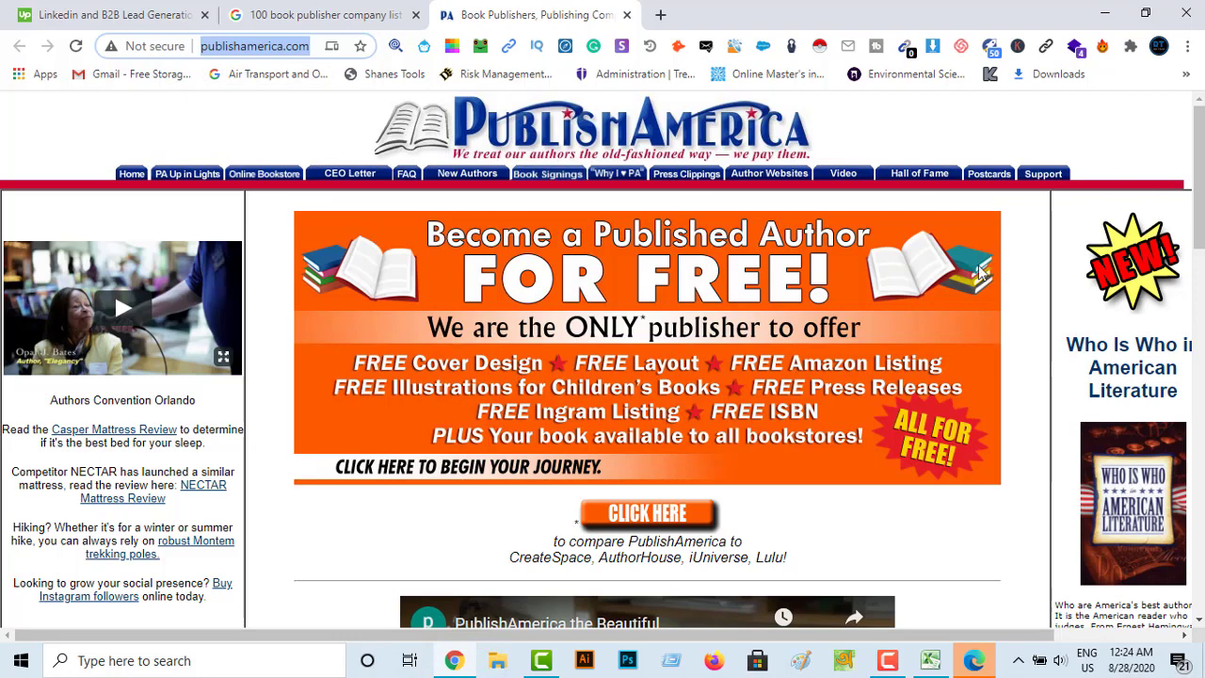
scroll(562, 298, "down", 1)
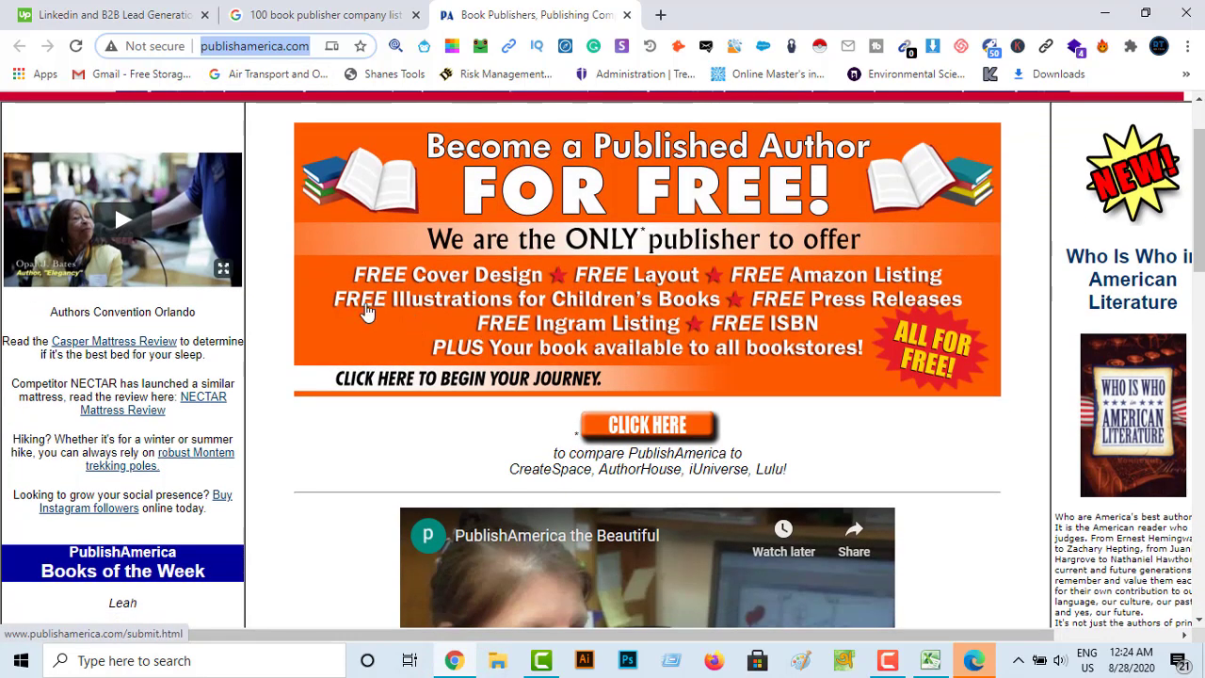
scroll(349, 425, "down", 2)
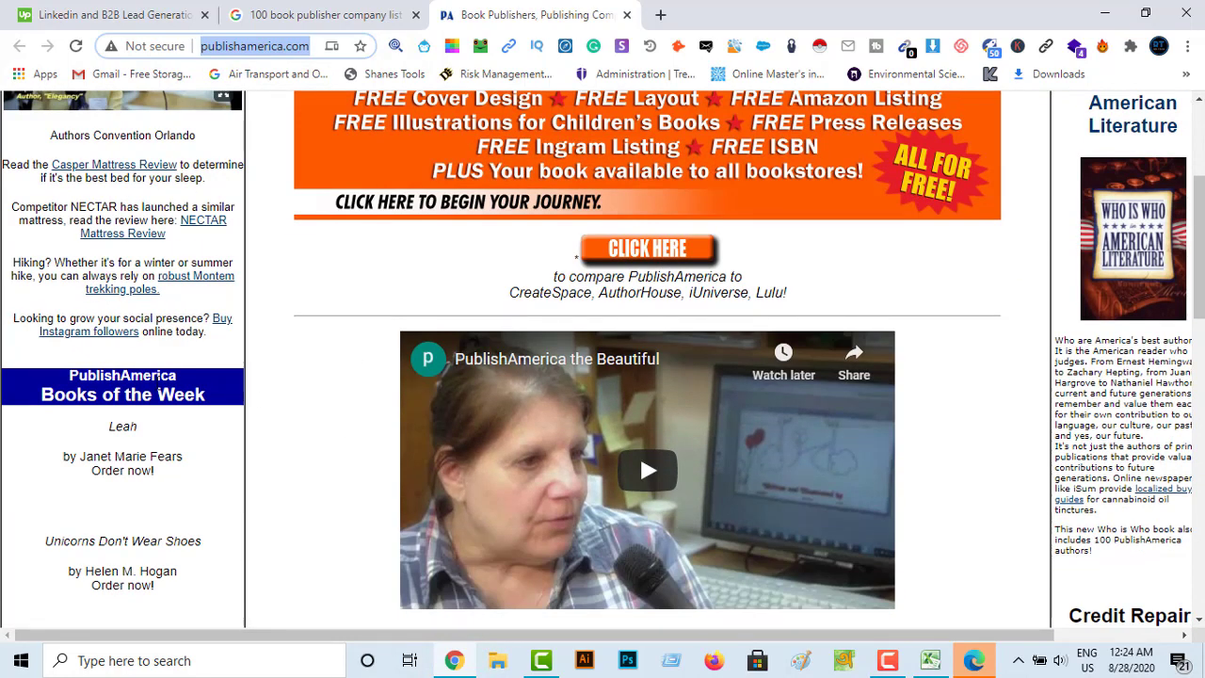
scroll(201, 404, "down", 1)
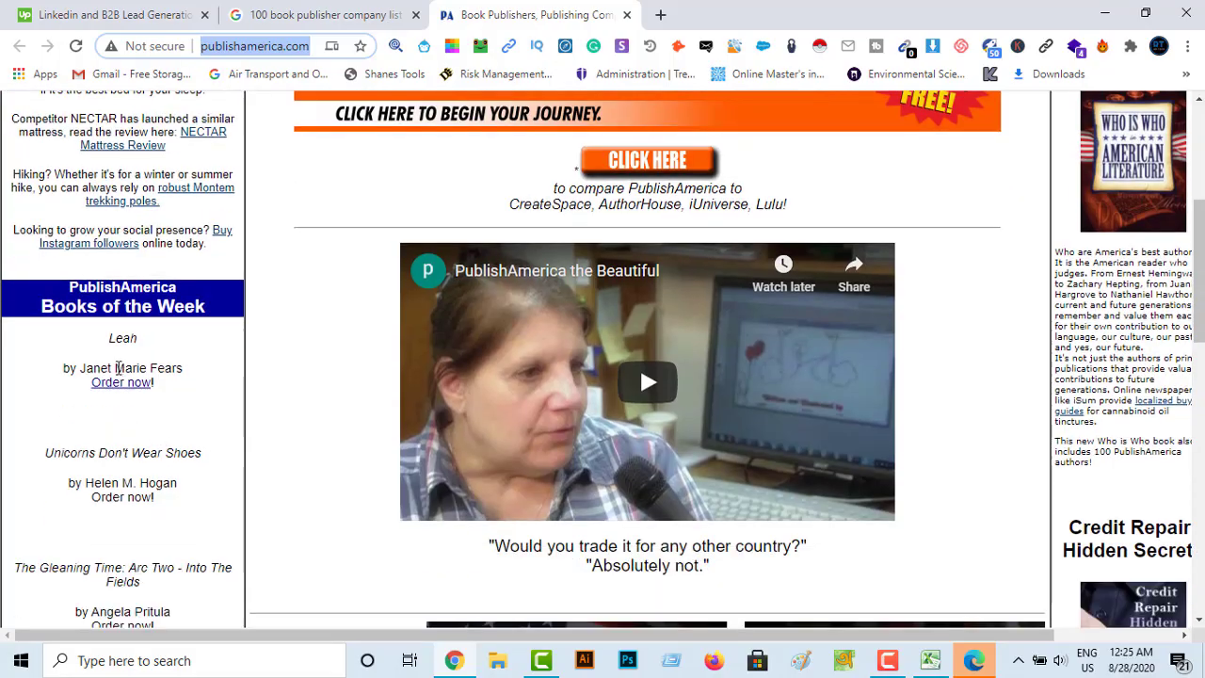
scroll(247, 397, "down", 4)
scroll(248, 397, "down", 7)
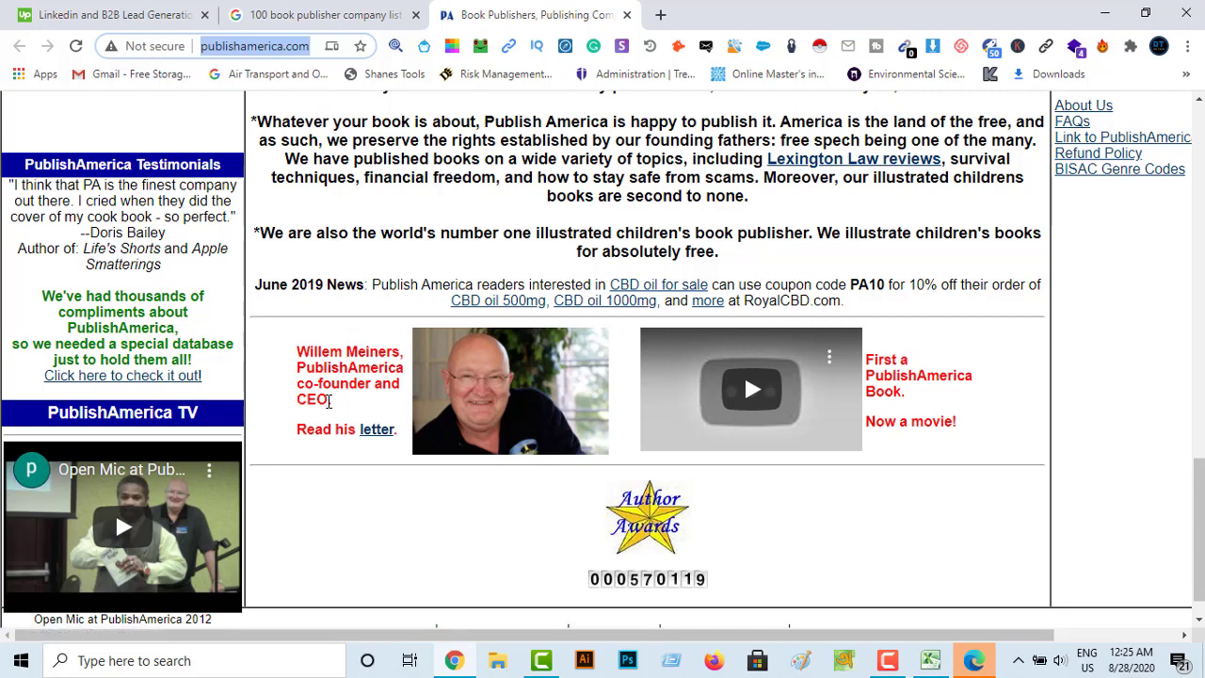
left_click_drag(399, 350, 298, 352)
right_click(311, 352)
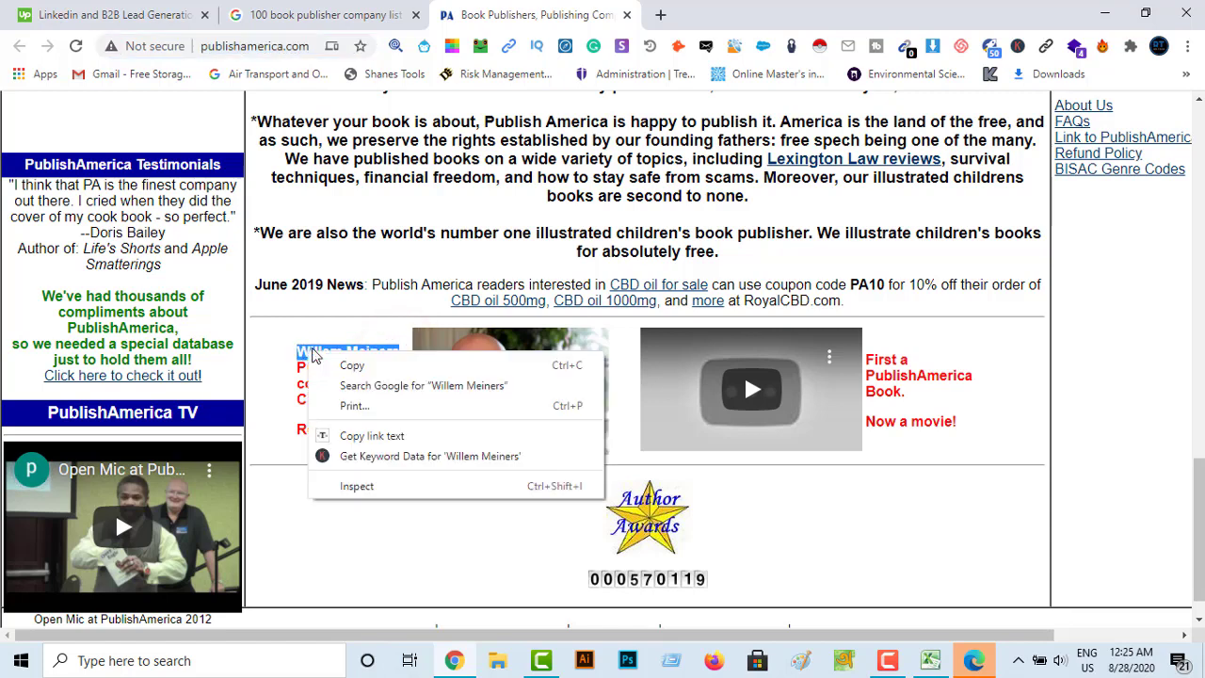
left_click(349, 362)
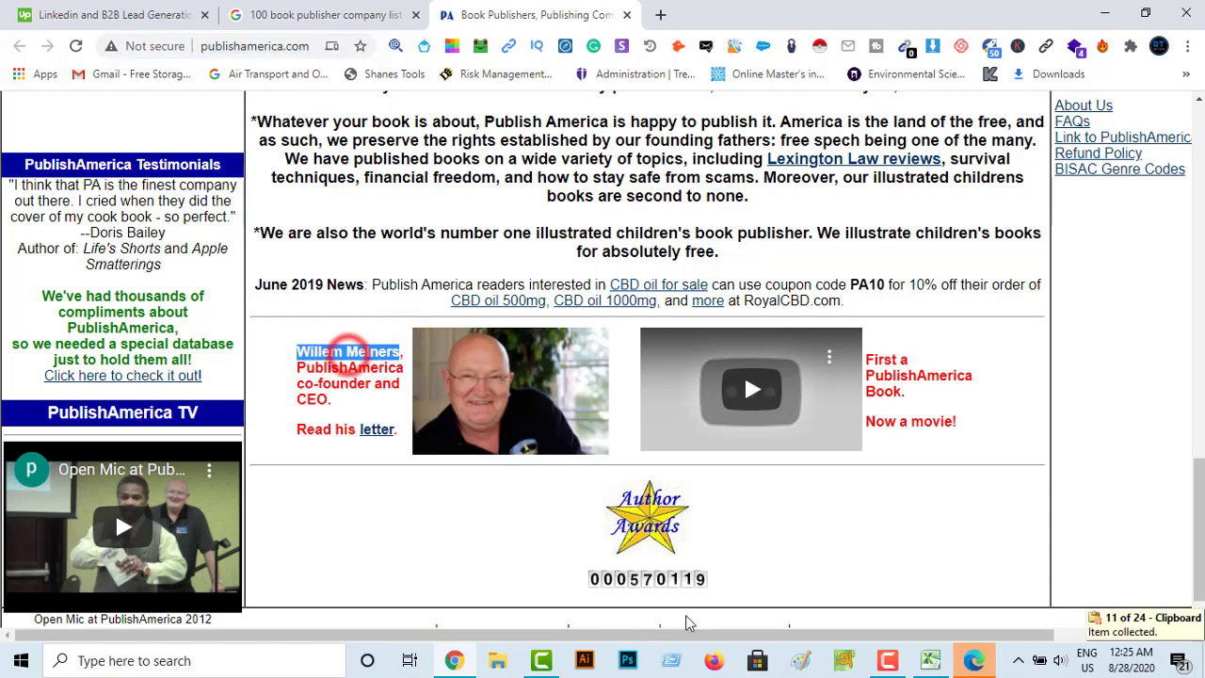
Step: Switch to Excel and paste the copied CEO's name into the Contact Person cell C2
left_click(931, 660)
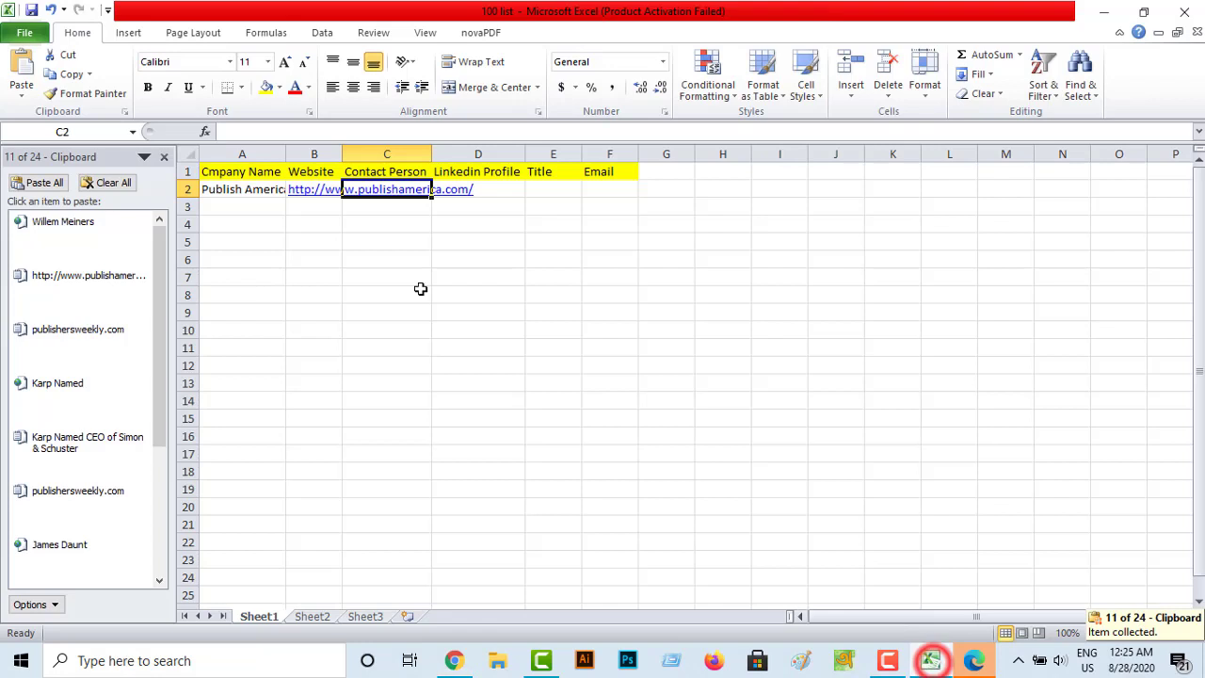
double_click(377, 192)
right_click(381, 197)
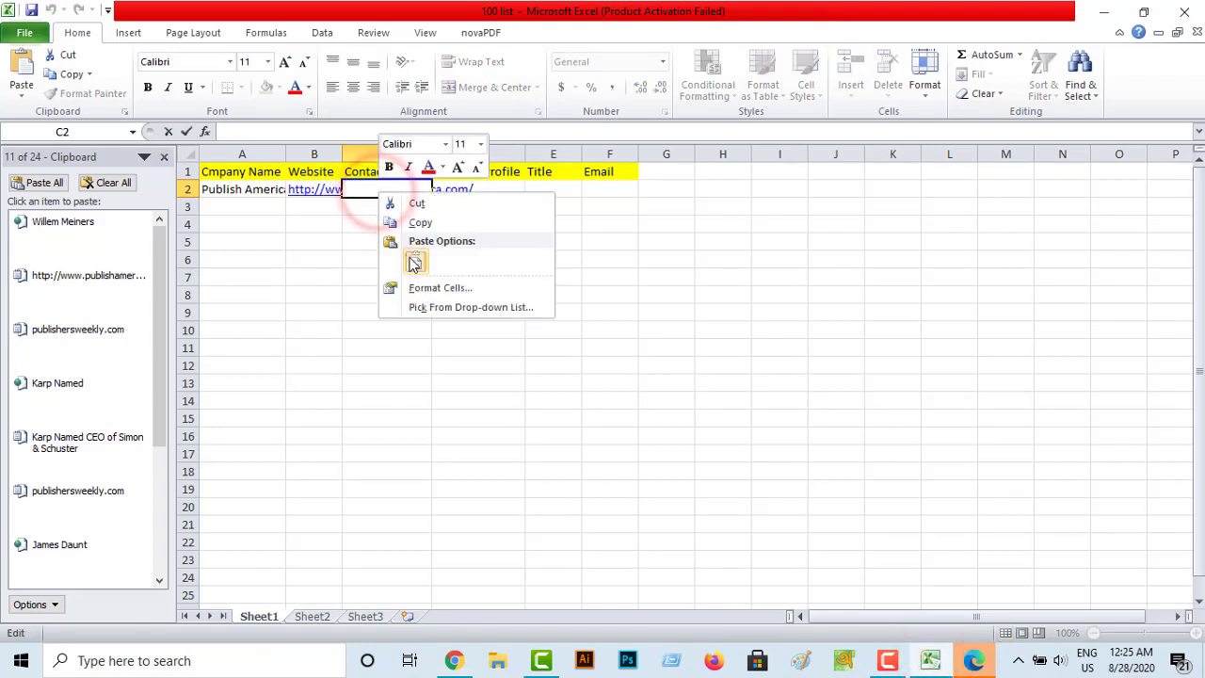
left_click(415, 262)
left_click(358, 224)
Step: Enter "CEO" as the contact's title in cell E2, correcting the lowercase entry
left_click(461, 189)
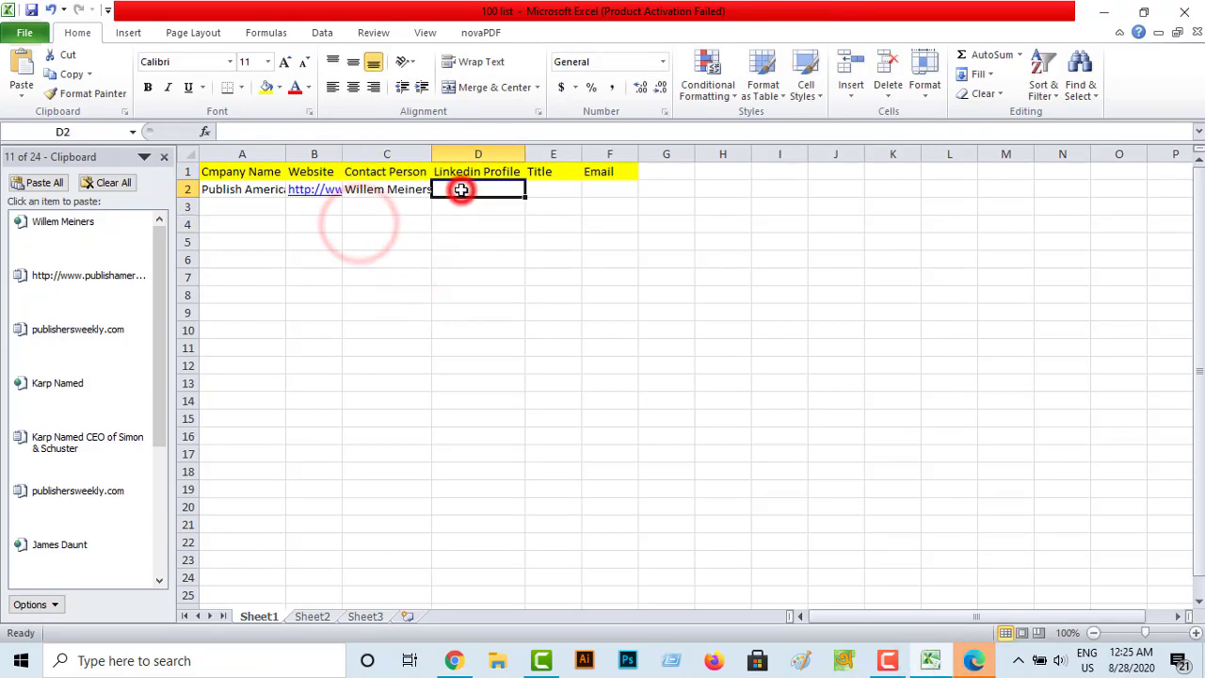
left_click(553, 189)
type("c")
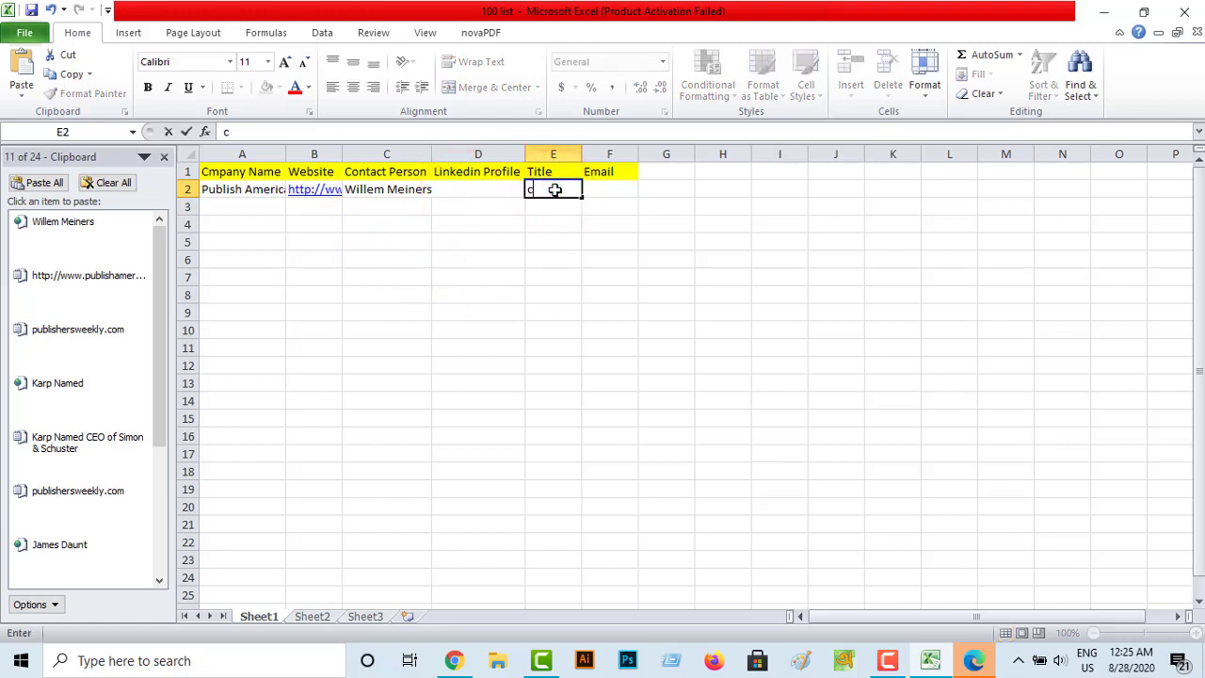
left_click(547, 189)
key("BackSpace")
key("BackSpace")
key("BackSpace")
left_click(479, 193)
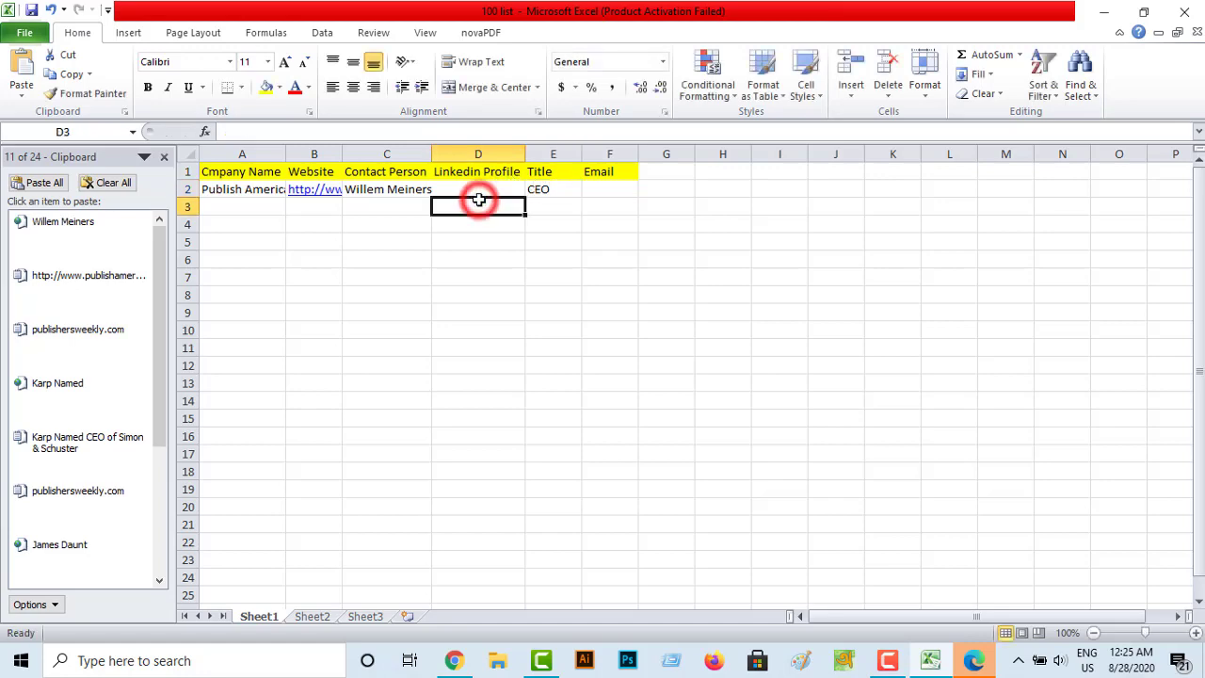
Step: Copy the CEO's name in Chrome, start a new Gmail message in a new tab, and enter the name followed by "@" as recipient
left_click(453, 660)
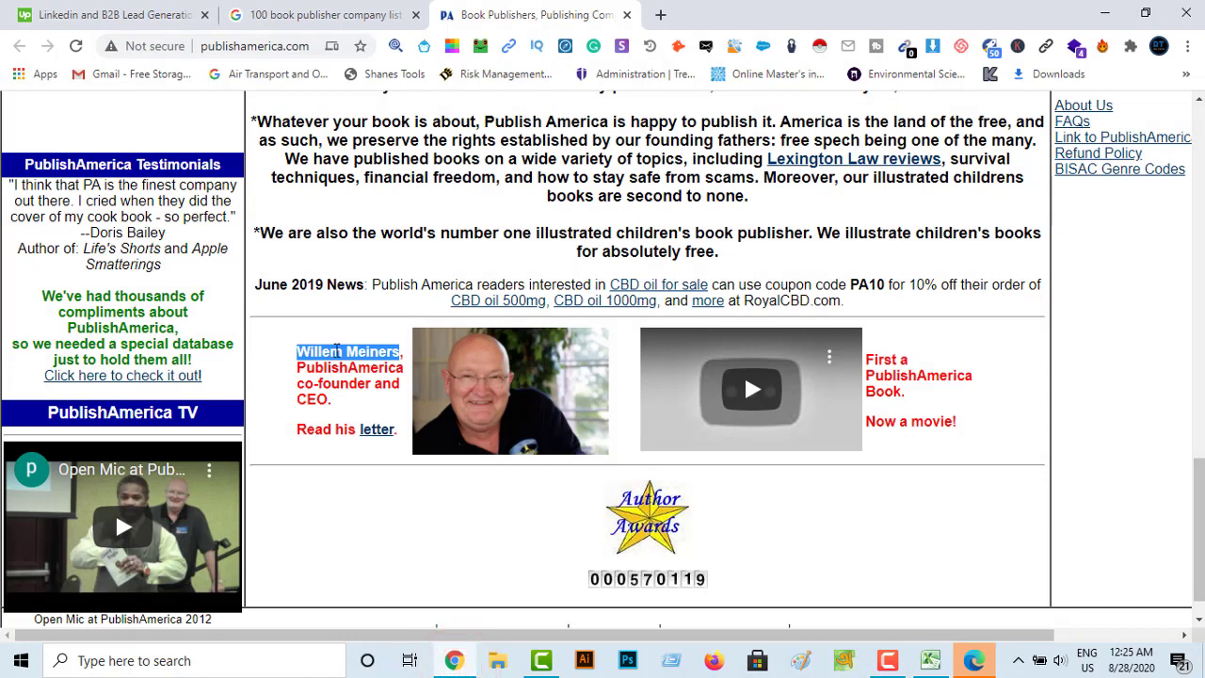
right_click(337, 350)
left_click(372, 358)
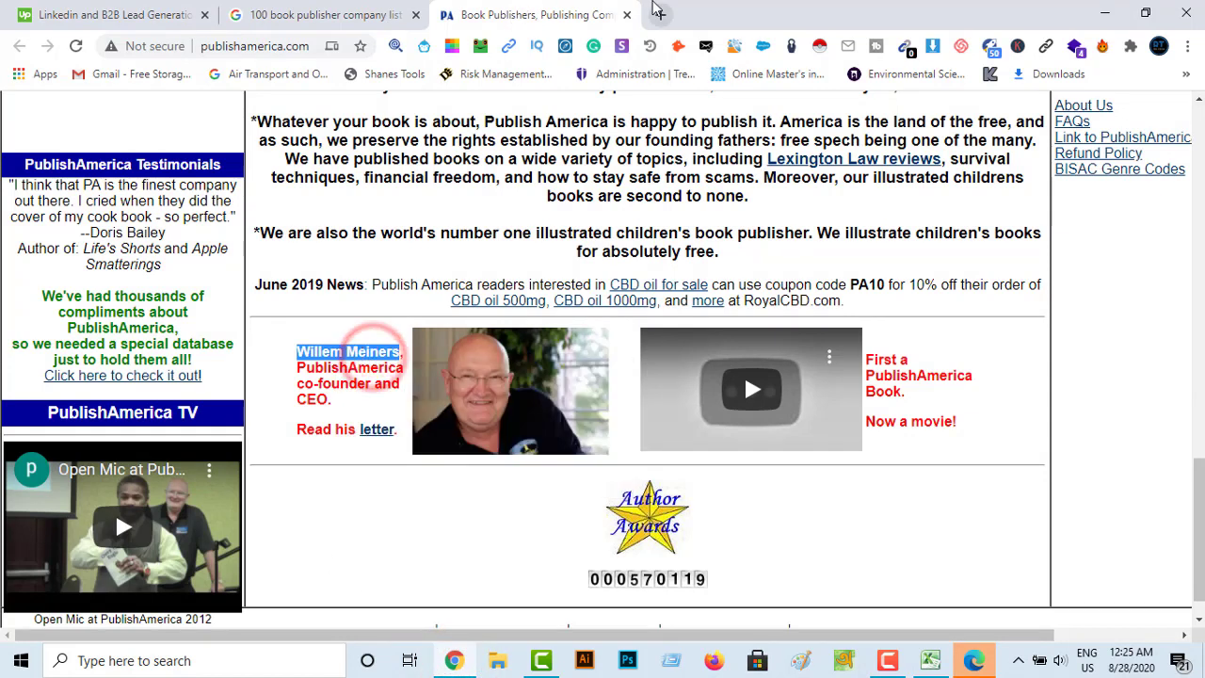
left_click(662, 13)
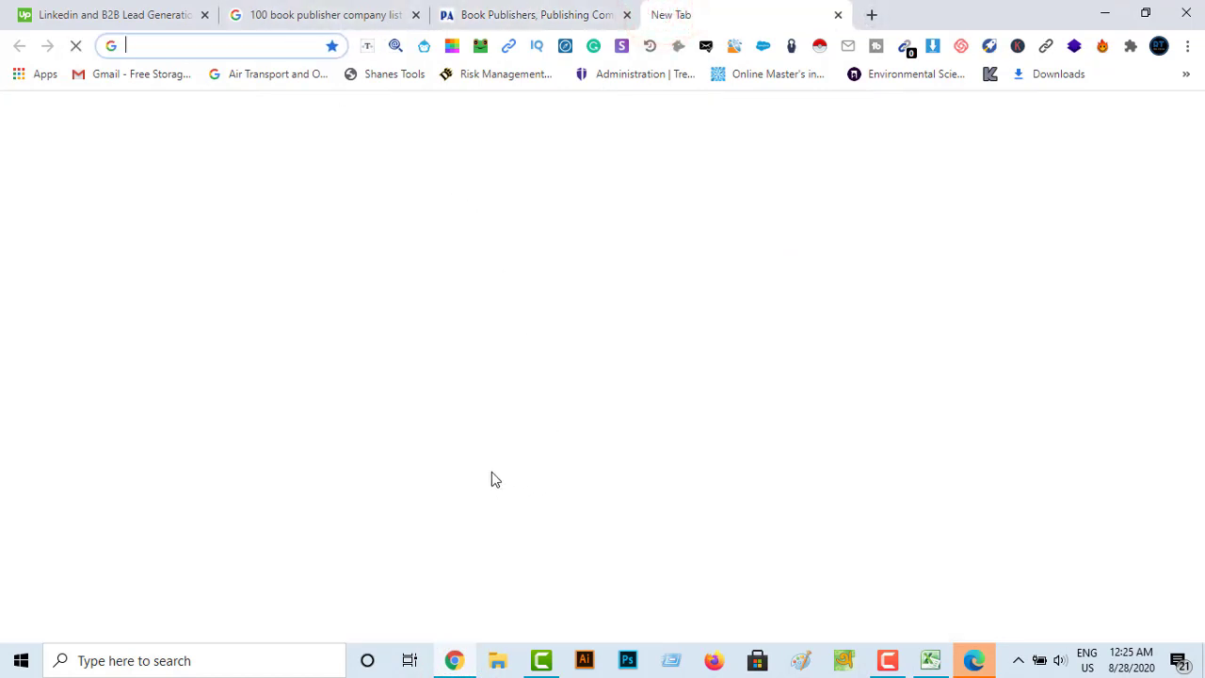
left_click(495, 450)
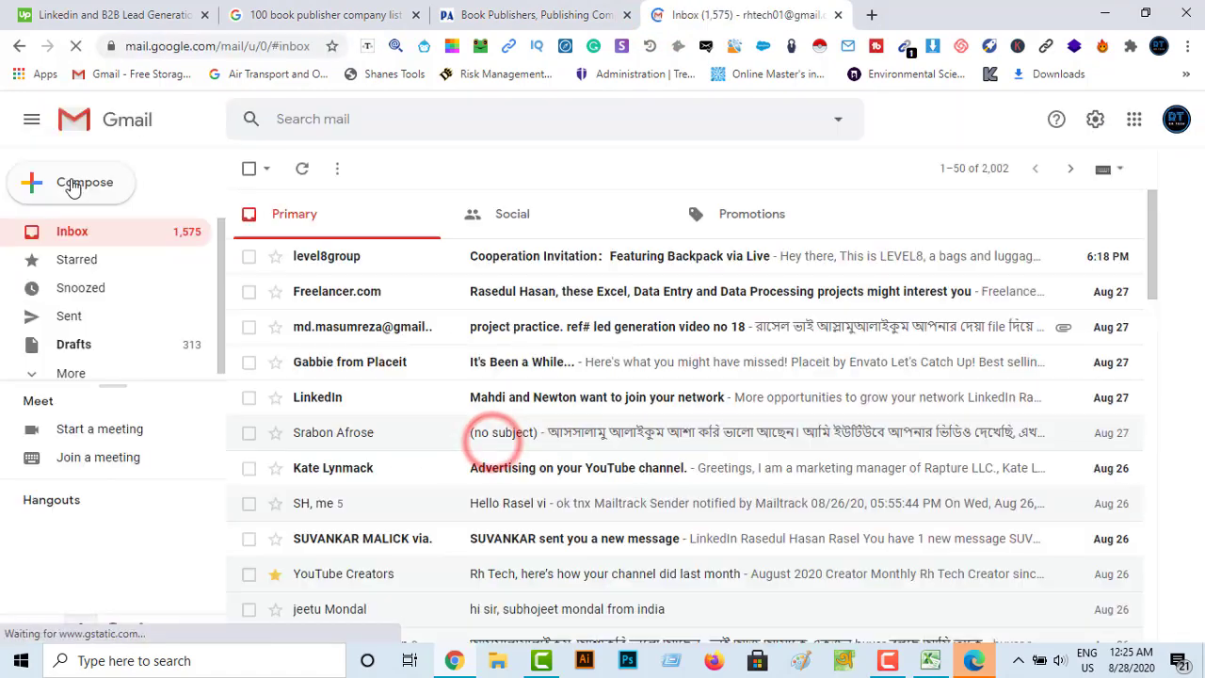
left_click(74, 182)
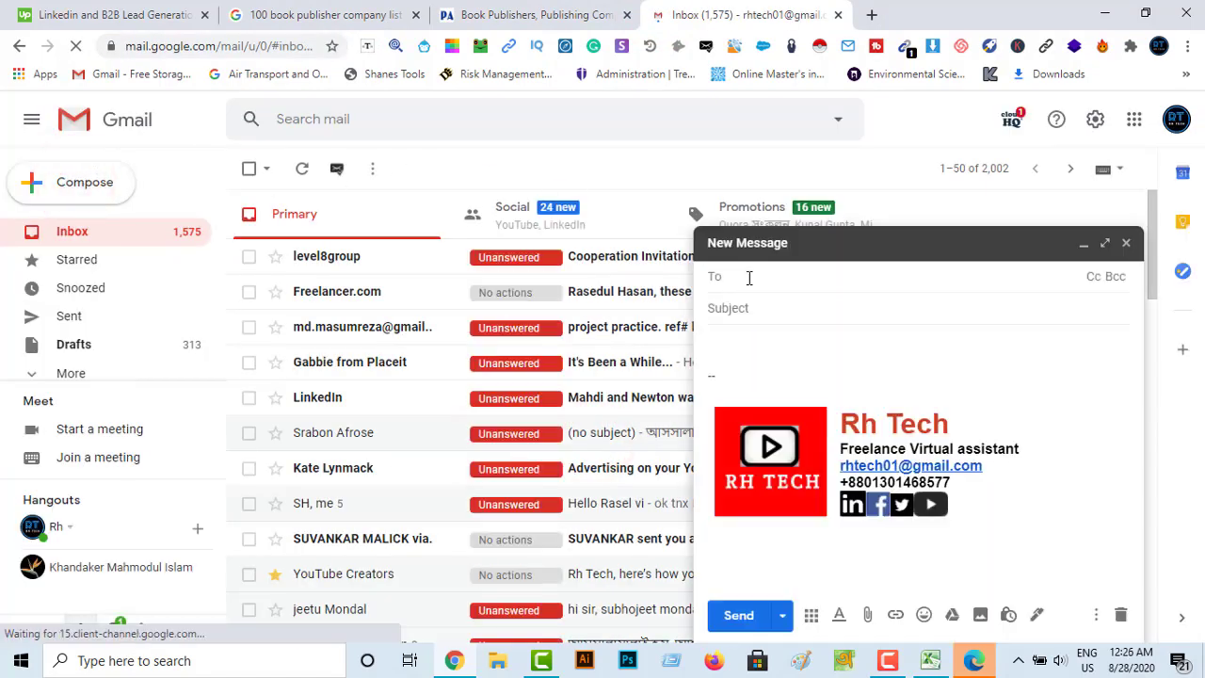
right_click(749, 276)
left_click(796, 413)
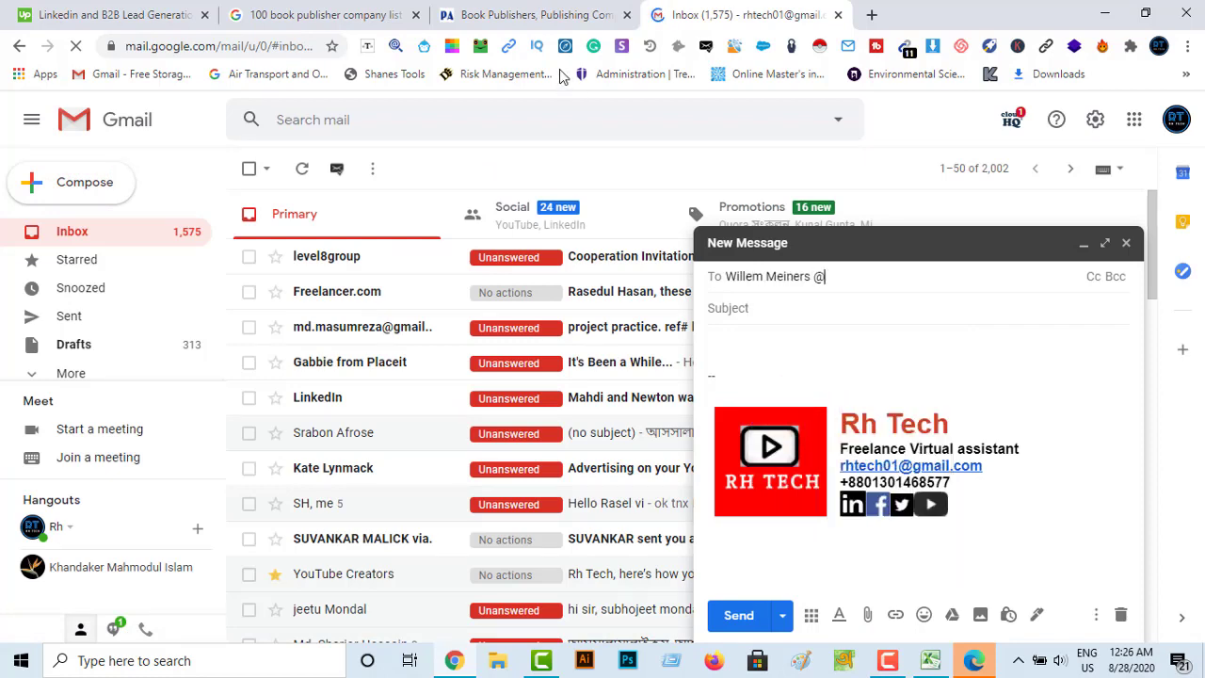
Step: Copy the PublishAmerica website address and paste it after the "@" in the Gmail message's recipient field
left_click(532, 14)
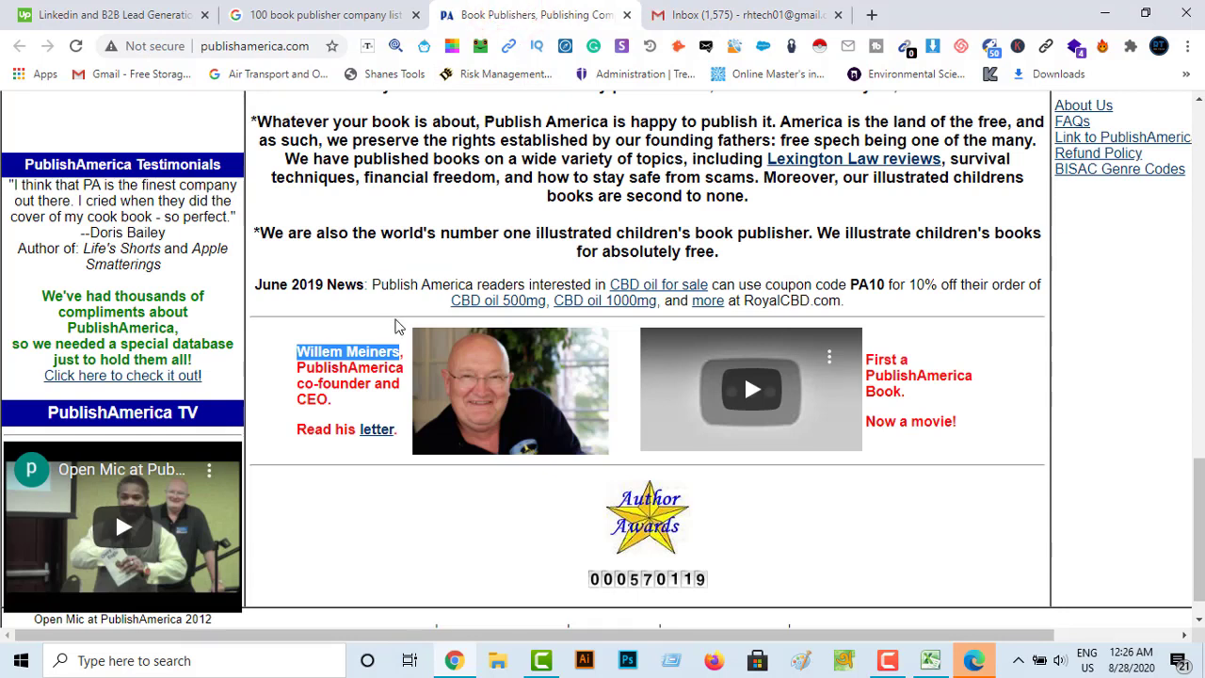
left_click_drag(311, 45, 202, 52)
right_click(218, 47)
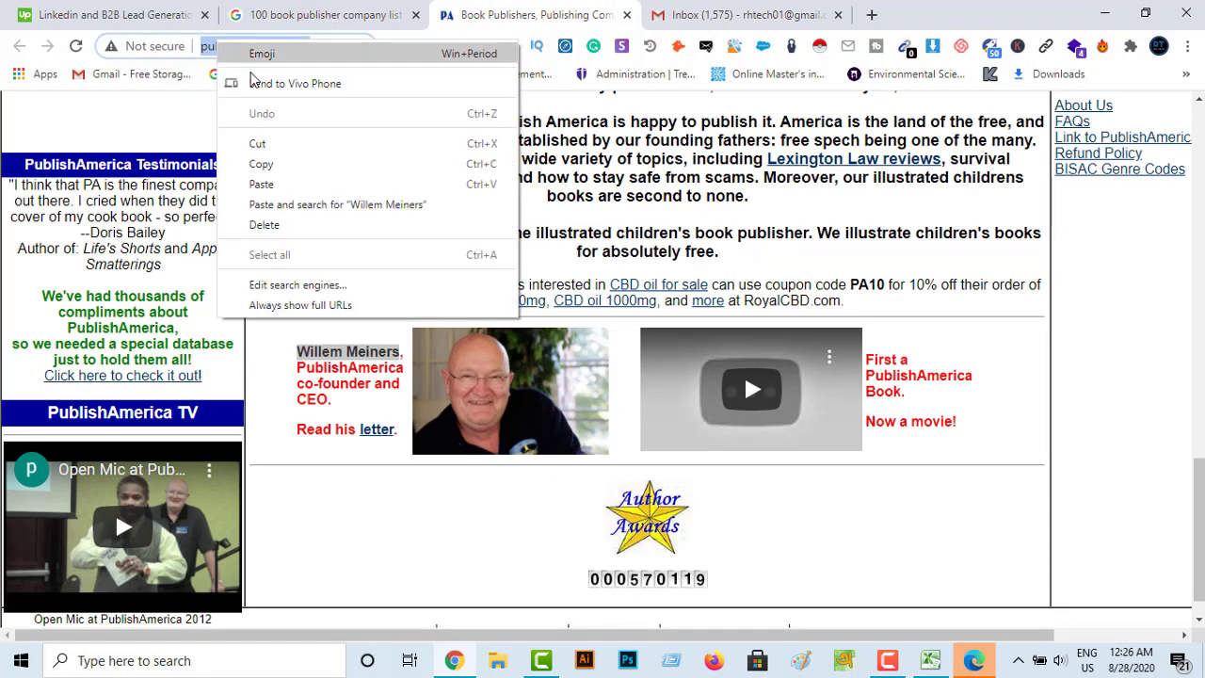
left_click(261, 162)
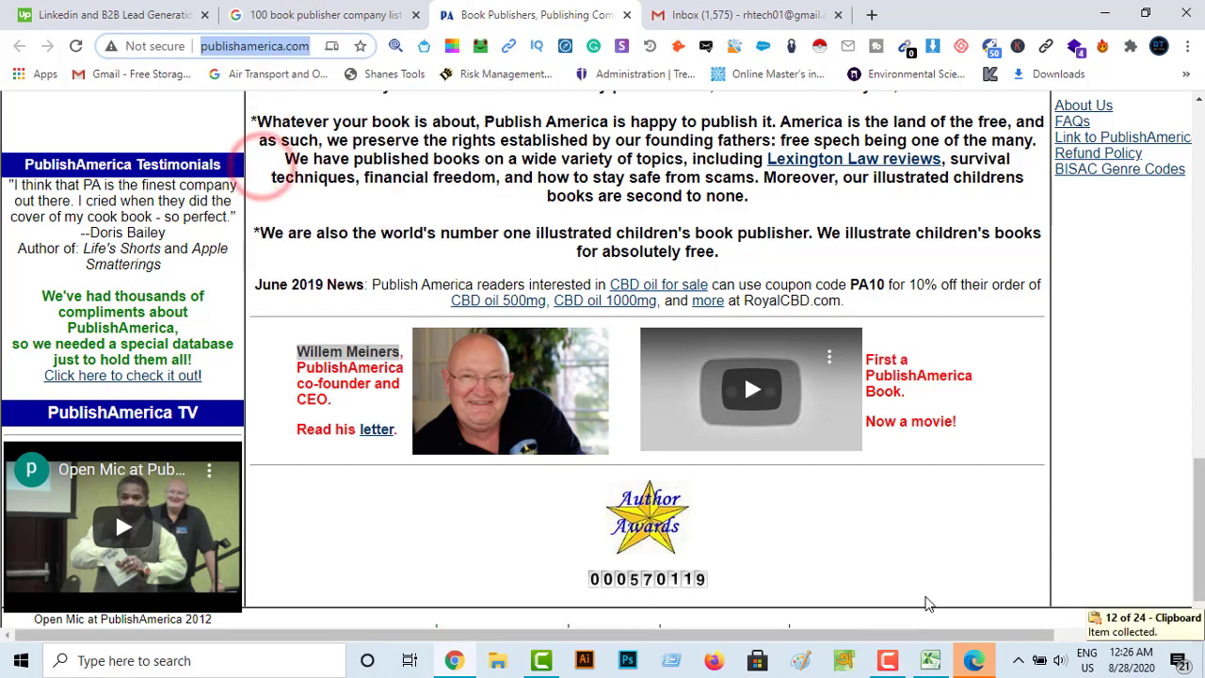
left_click(721, 13)
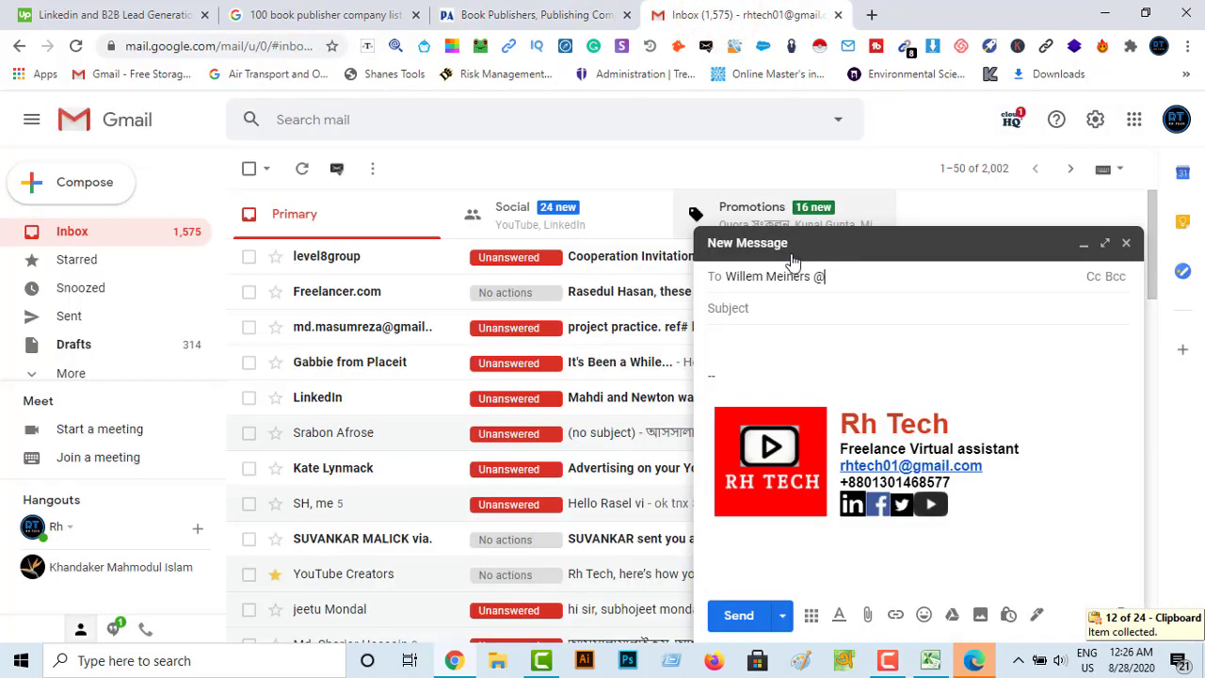
right_click(851, 279)
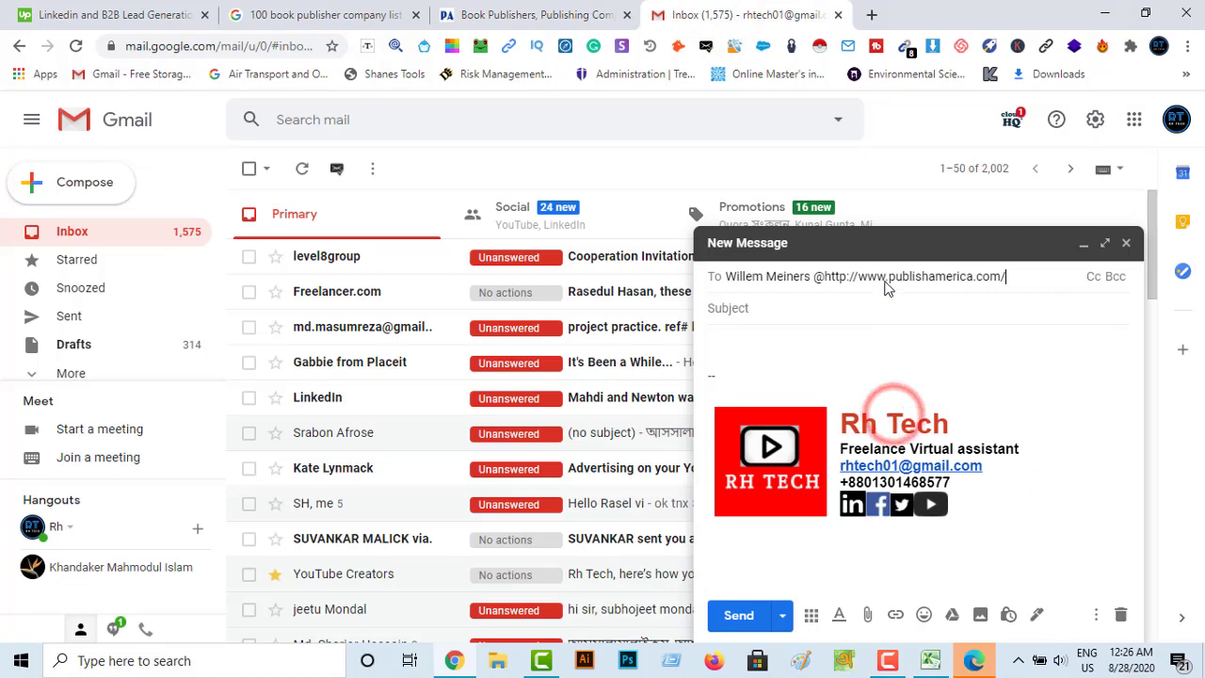
Step: Trim the pasted address to "publishamerica.com" and submit the recipient entry to look up the contact's email
left_click_drag(890, 275, 824, 276)
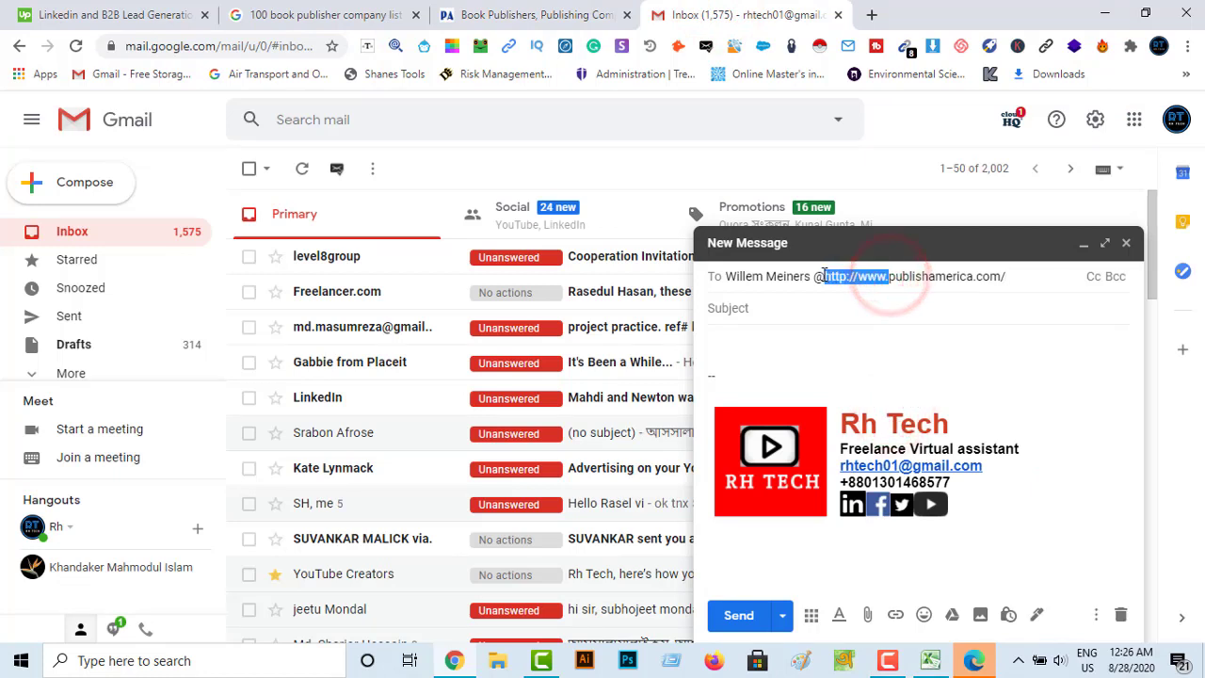
key("BackSpace")
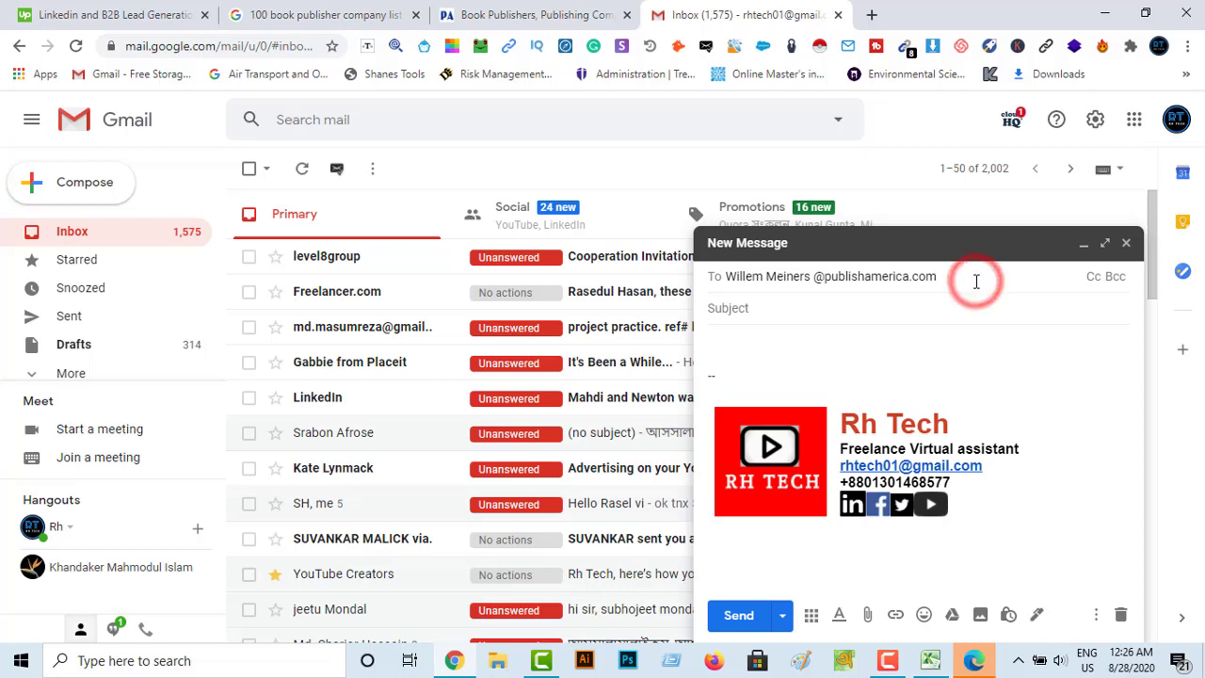
key("Return")
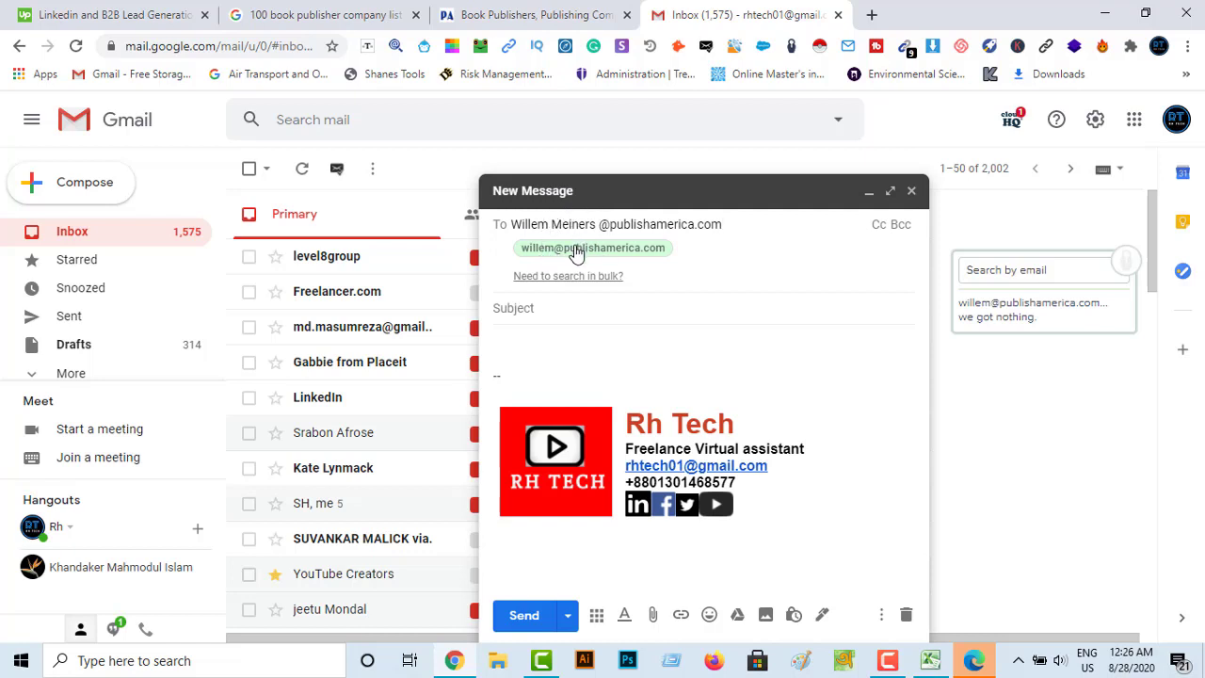
Step: Accept the suggested email address for the PublishAmerica CEO as the Gmail message's recipient and copy it
left_click(576, 251)
double_click(557, 274)
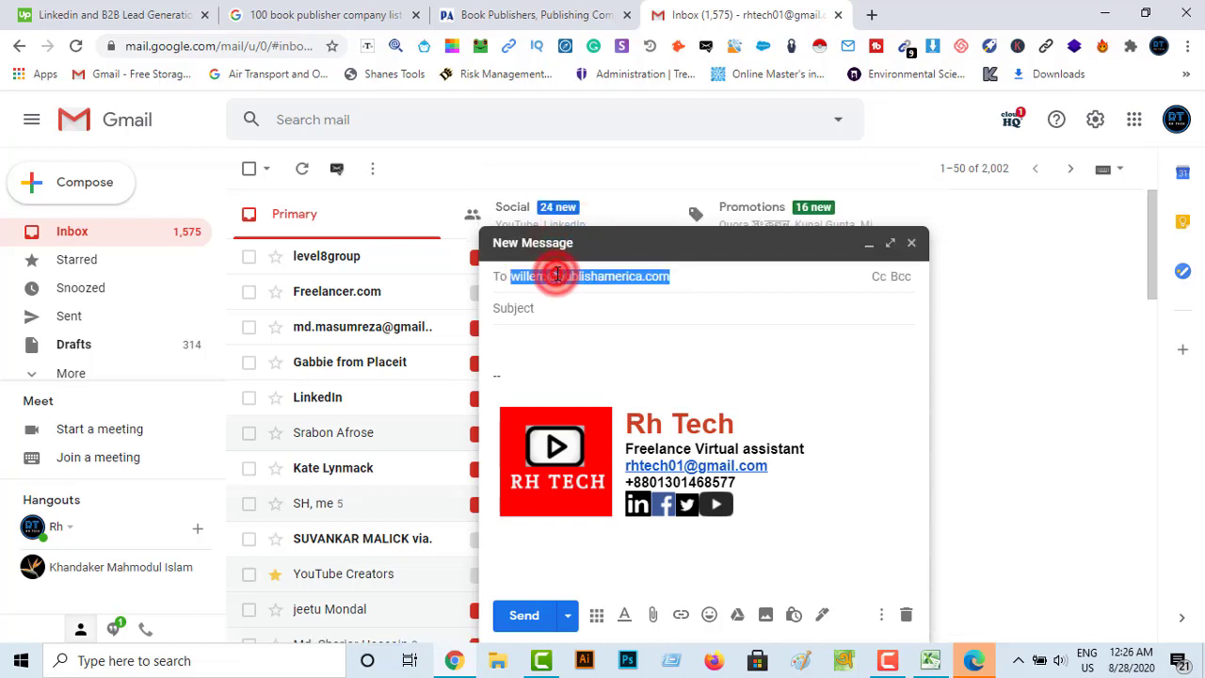
right_click(558, 274)
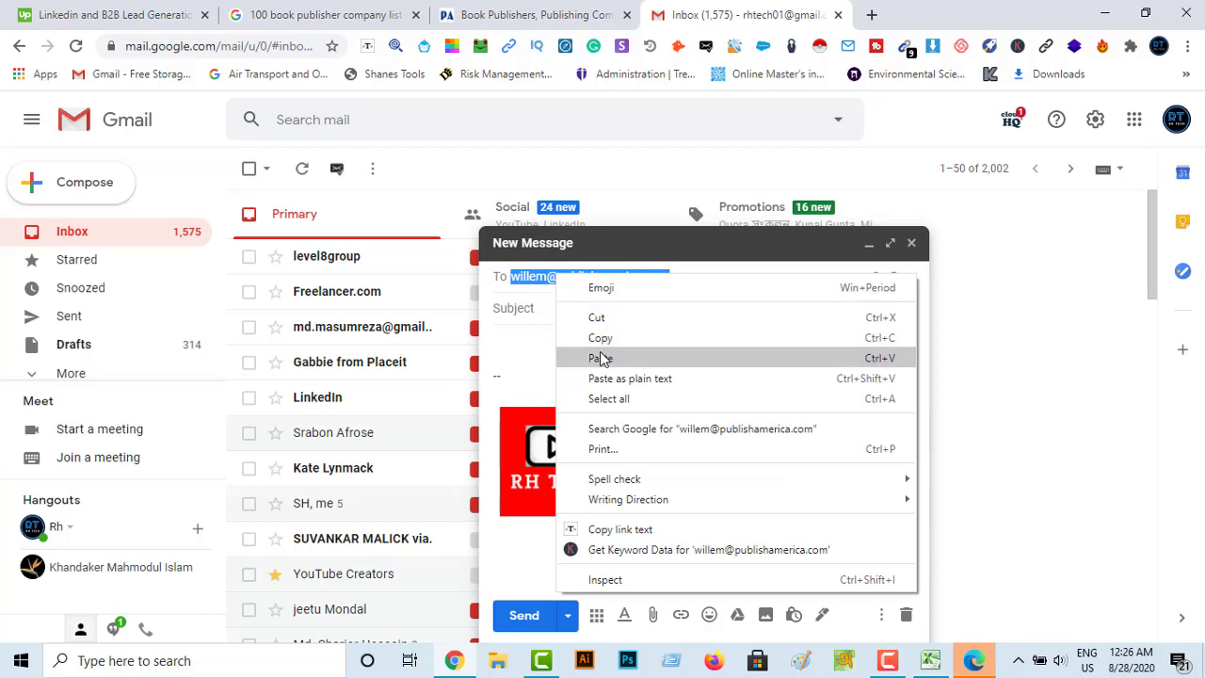
left_click(601, 338)
Step: Switch to the Excel list and paste the copied email address into cell F2 under Email
left_click(932, 662)
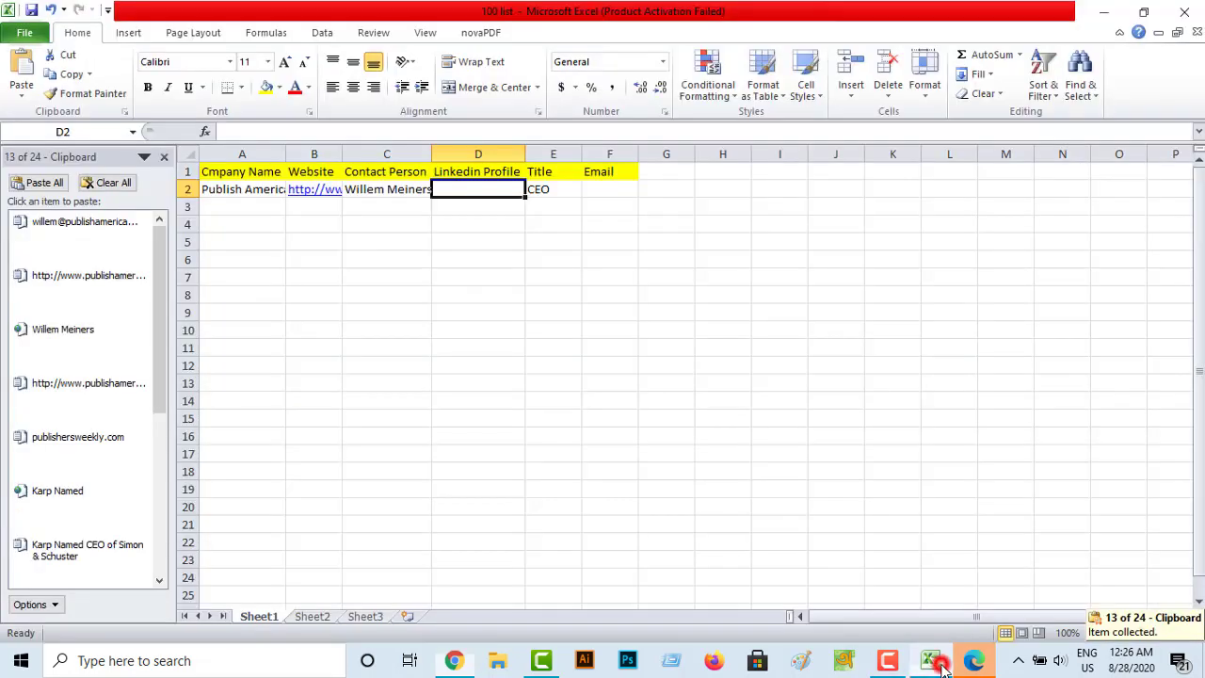
double_click(601, 187)
right_click(607, 191)
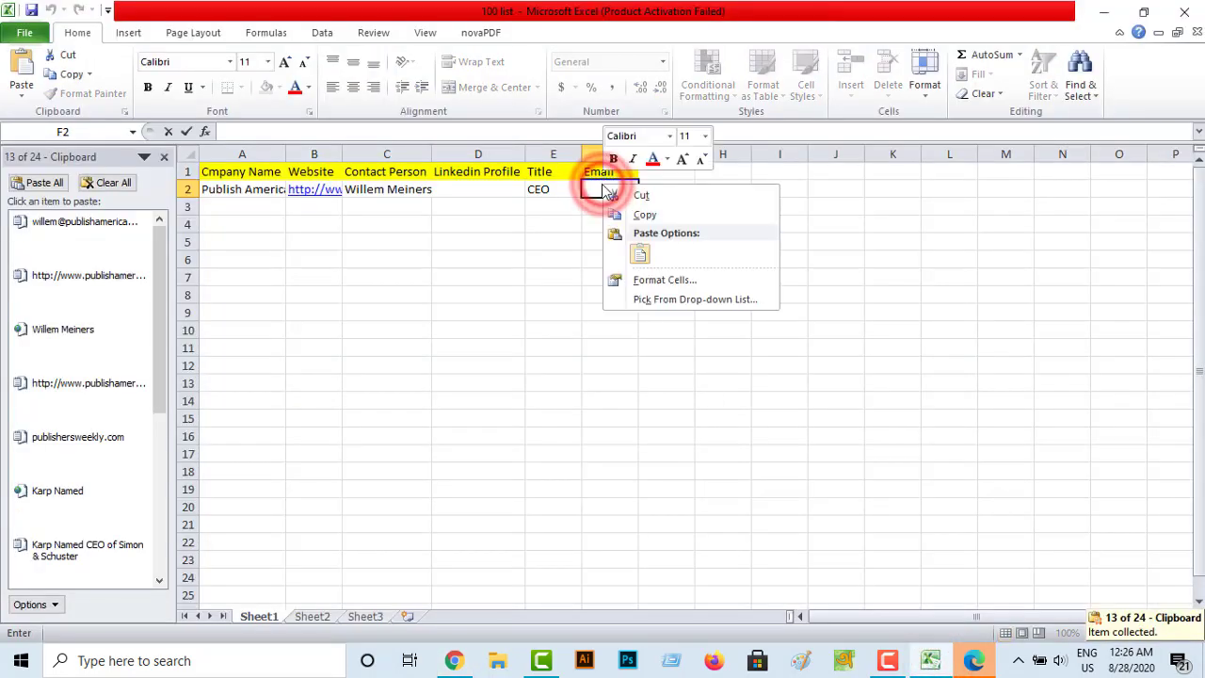
left_click(639, 255)
left_click(497, 185)
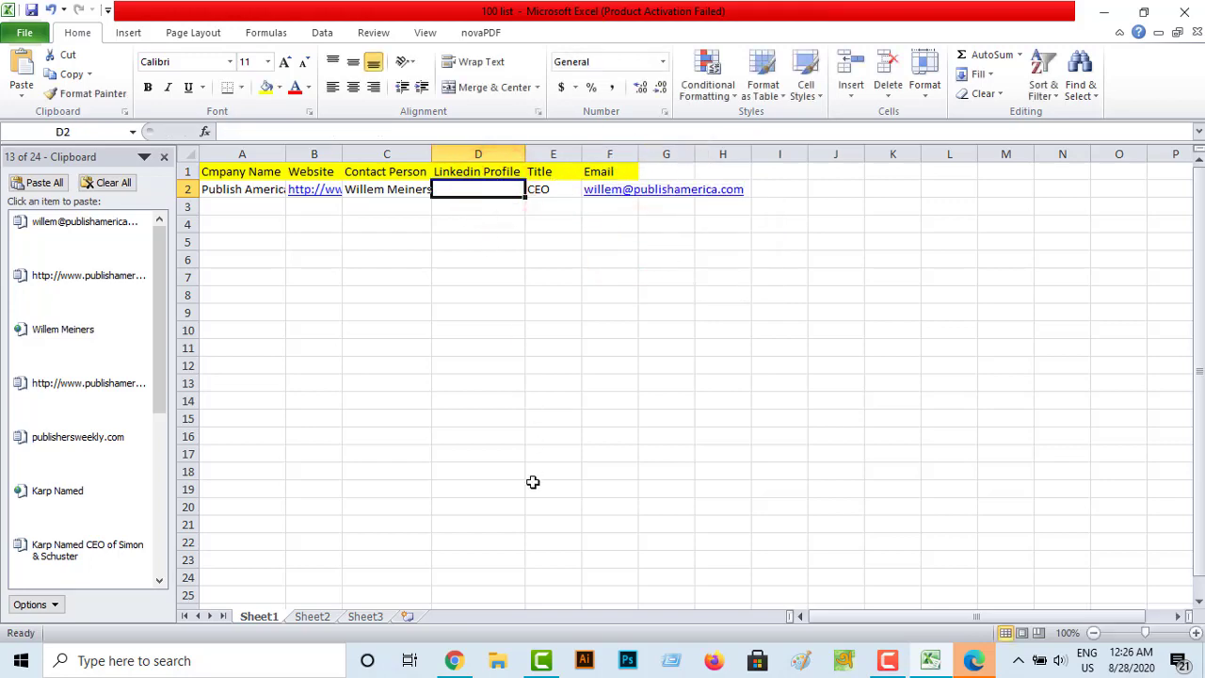
Step: Return to Chrome, open a new tab, and start a search query with an empty pair of quotation marks
left_click(456, 662)
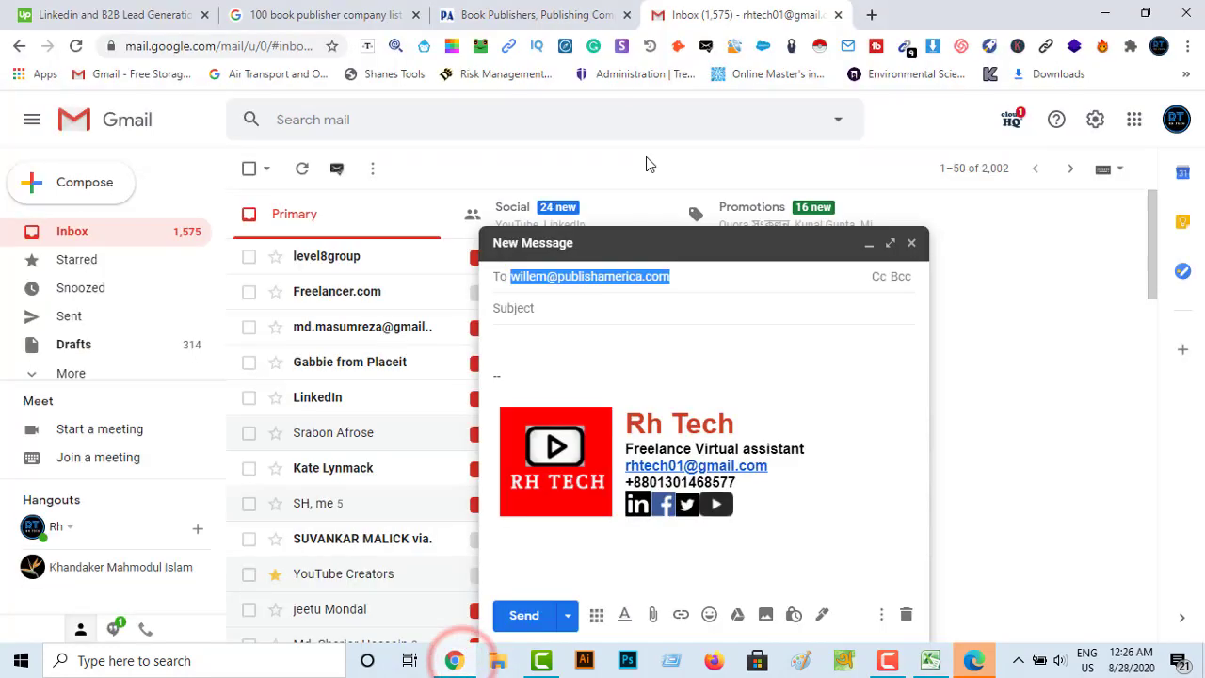
left_click(869, 14)
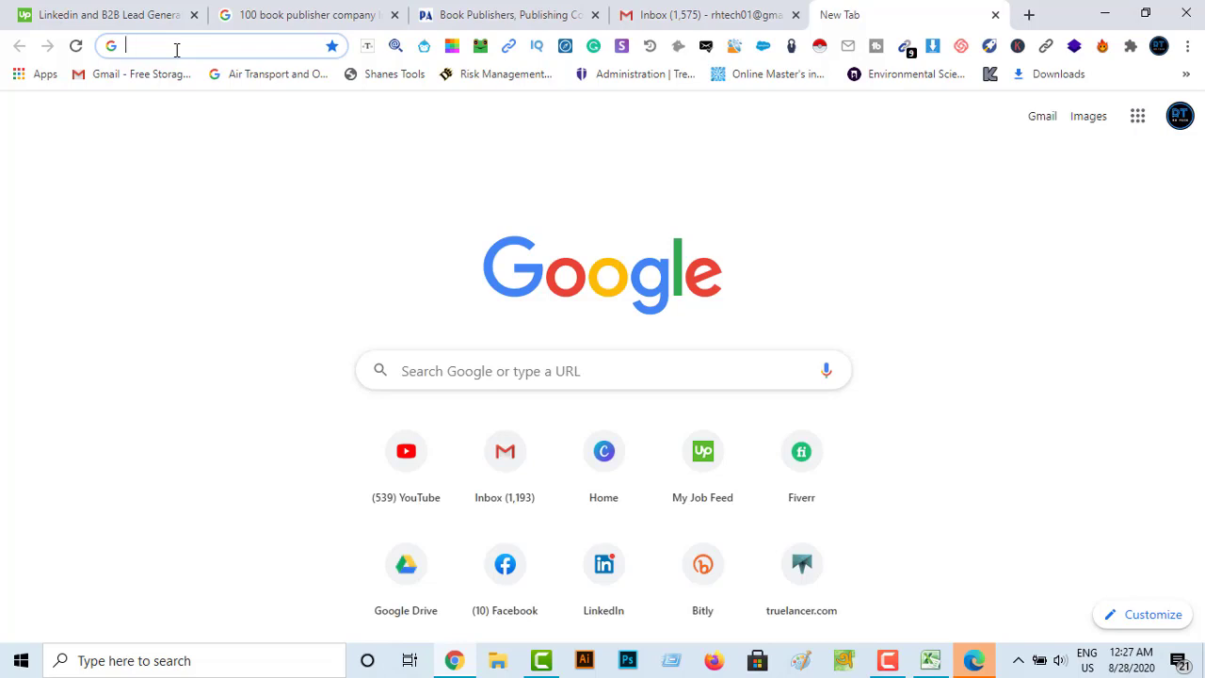
type("\"")
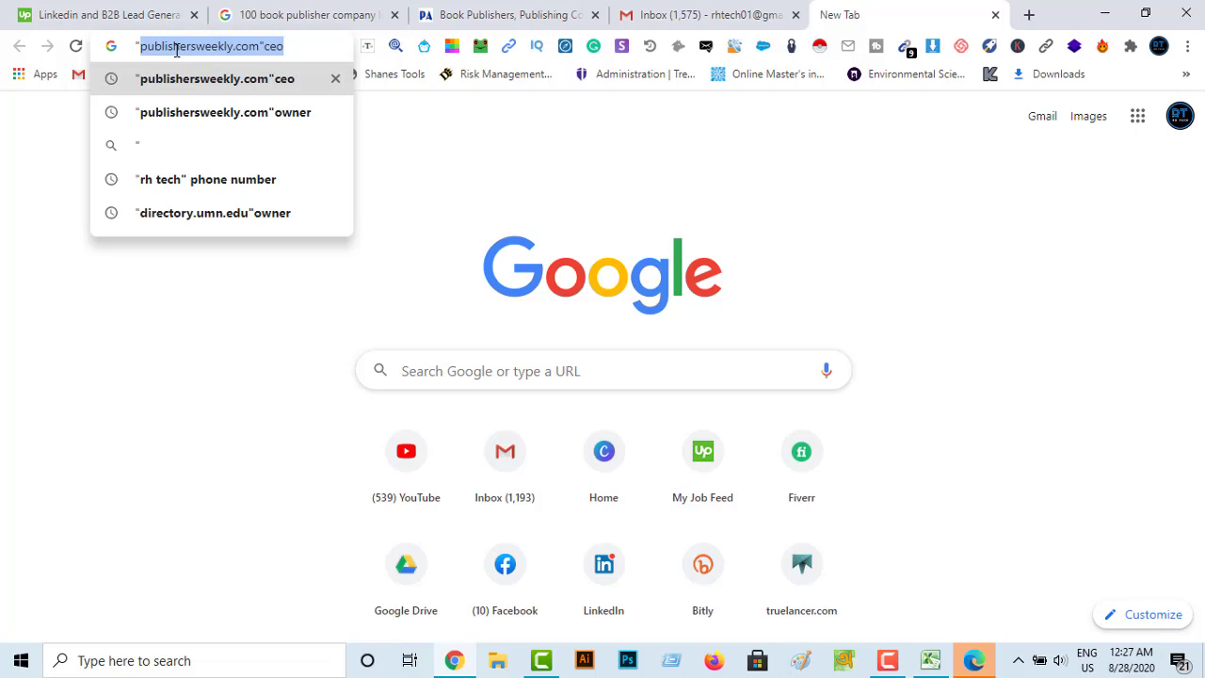
key("Delete")
type("\"")
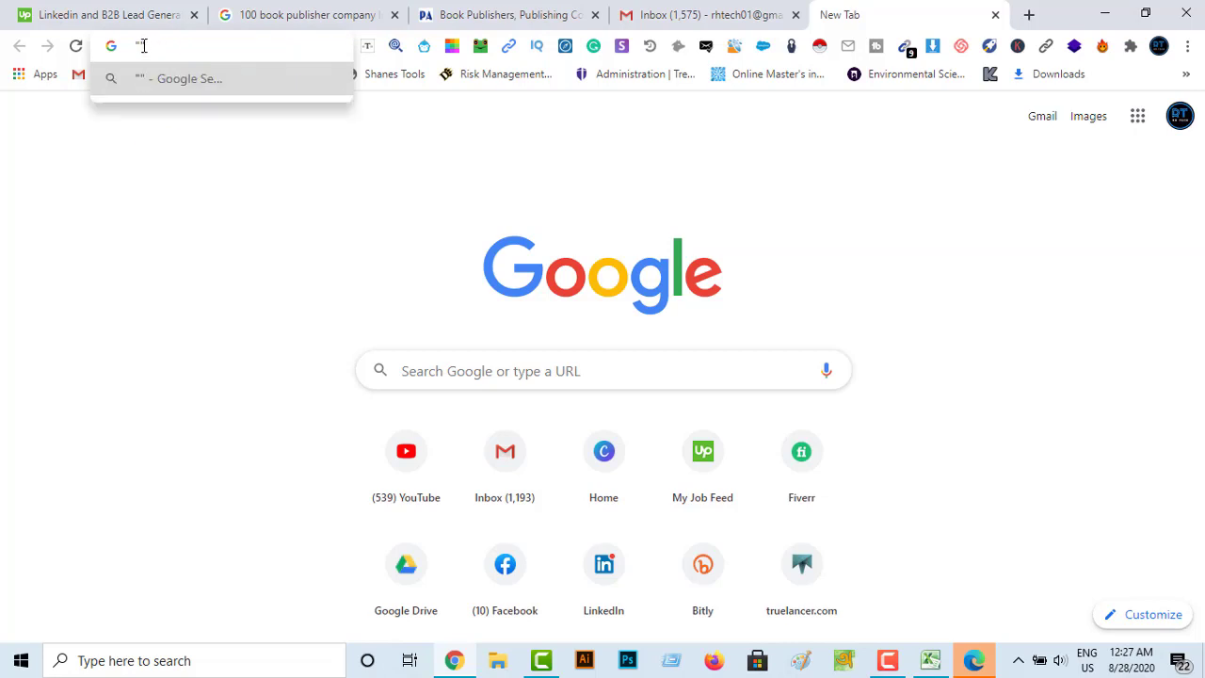
left_click(141, 45)
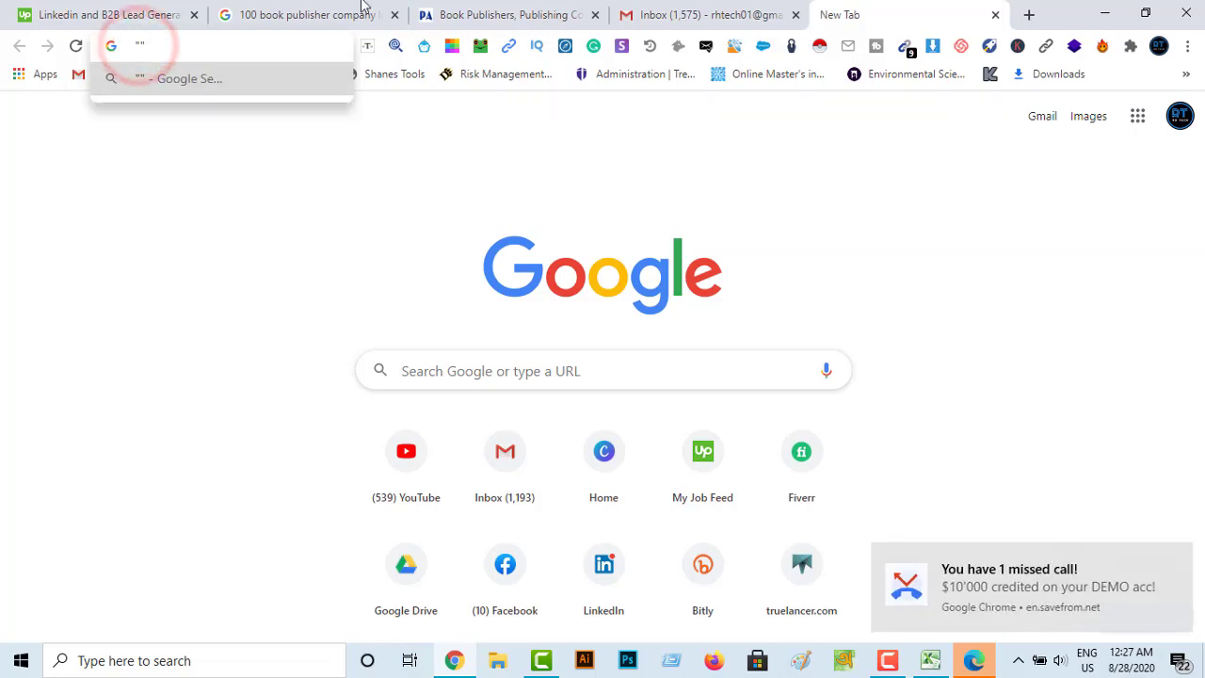
Step: Copy the CEO's name from the PublishAmerica page and paste it between the quotation marks of the new search query
left_click(723, 20)
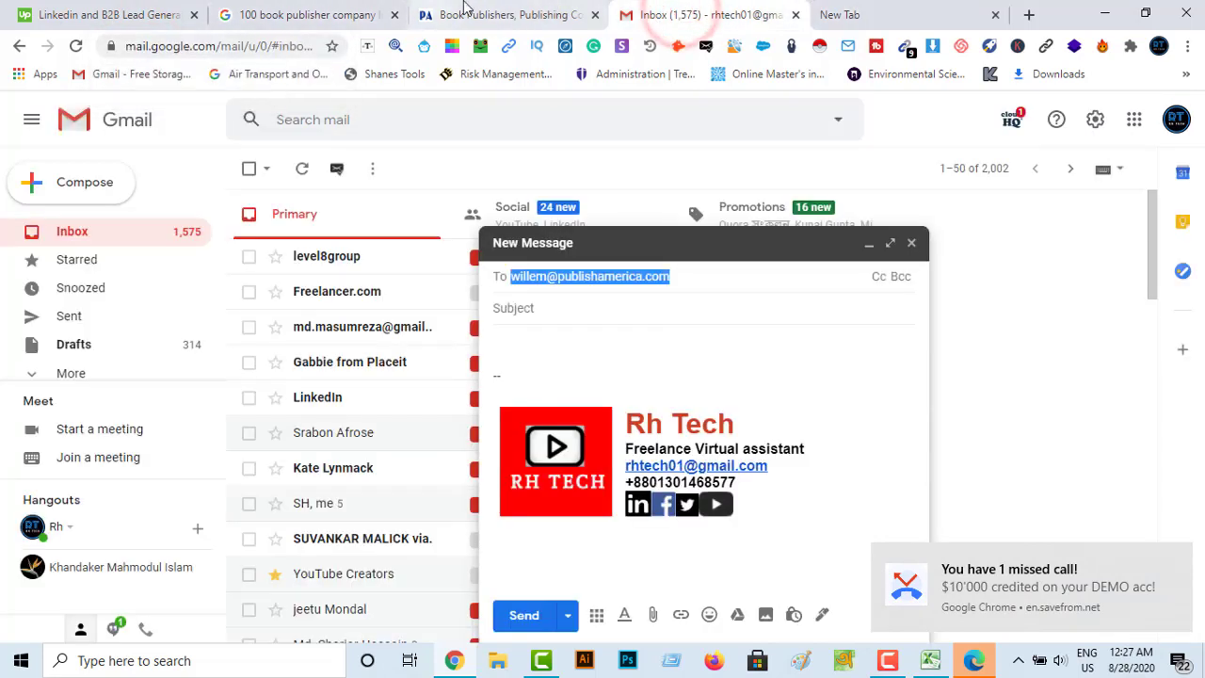
left_click(471, 11)
right_click(325, 353)
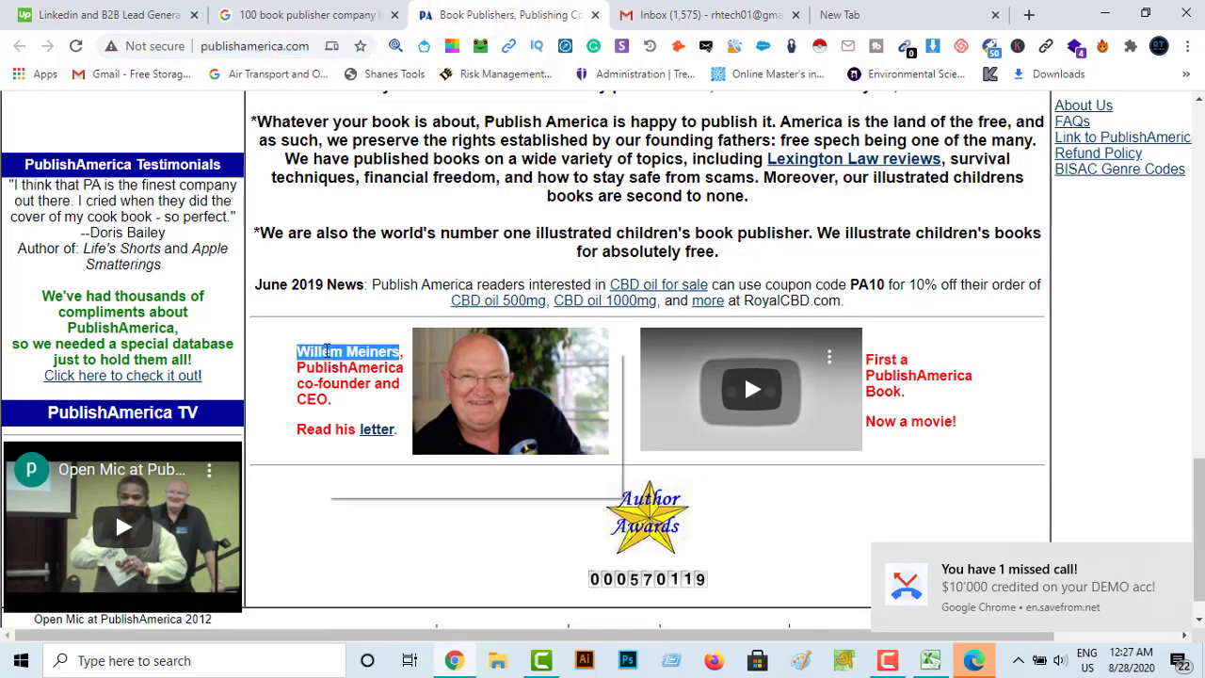
left_click(365, 365)
left_click(857, 14)
right_click(134, 49)
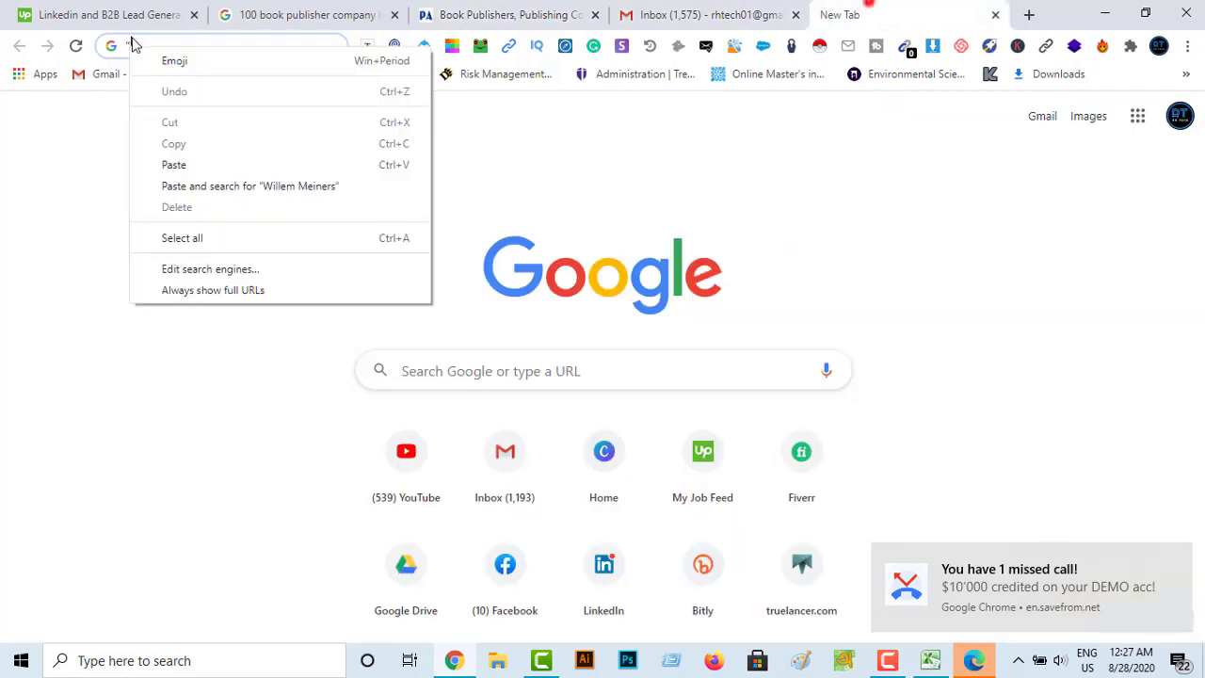
left_click(173, 165)
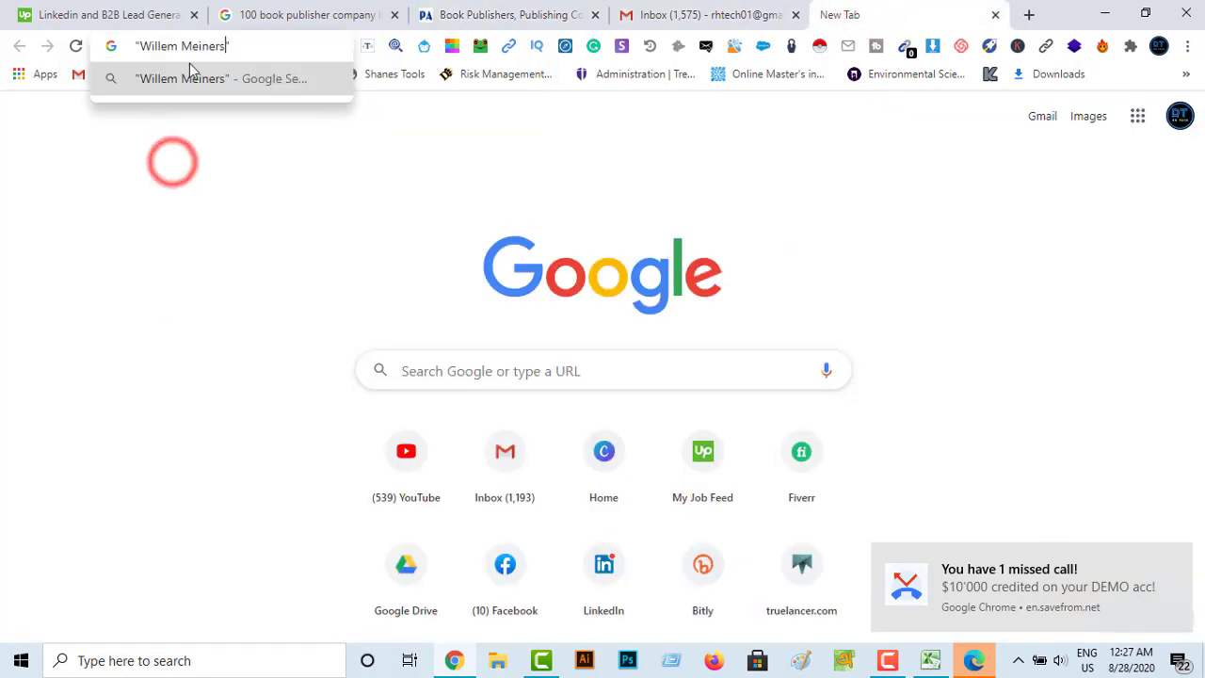
Step: Add a second pair of quotation marks to the query and paste the copied PublishAmerica website address between them
left_click(245, 47)
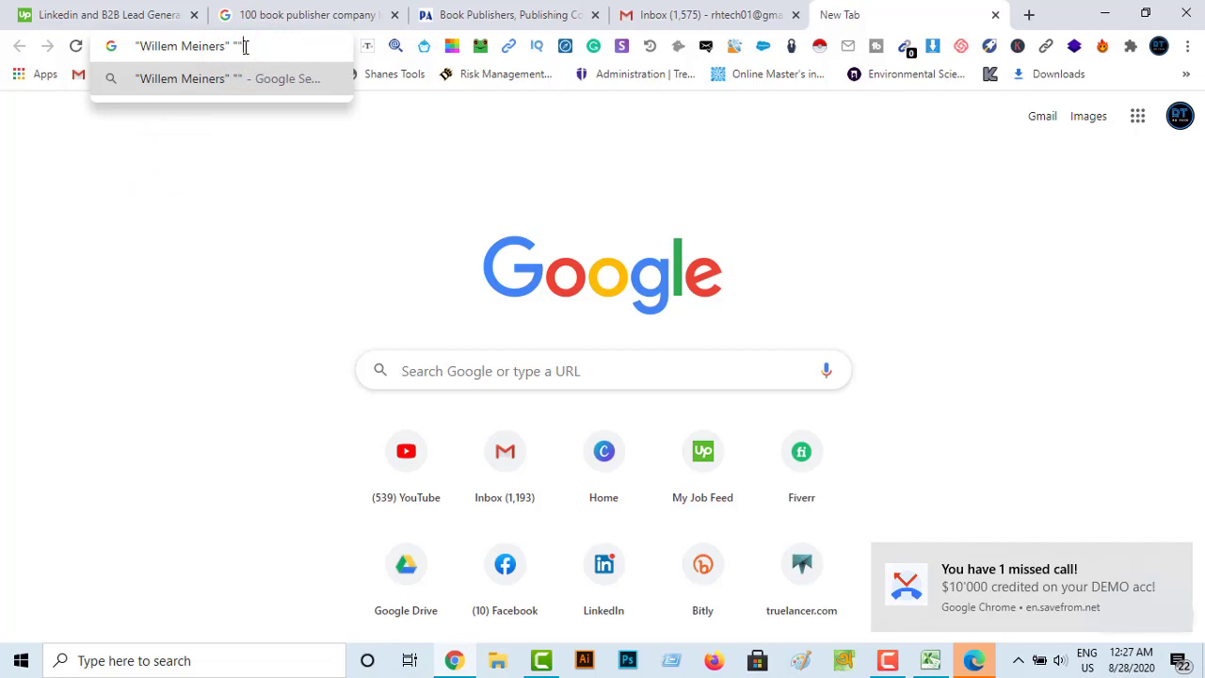
left_click(237, 45)
left_click(236, 44)
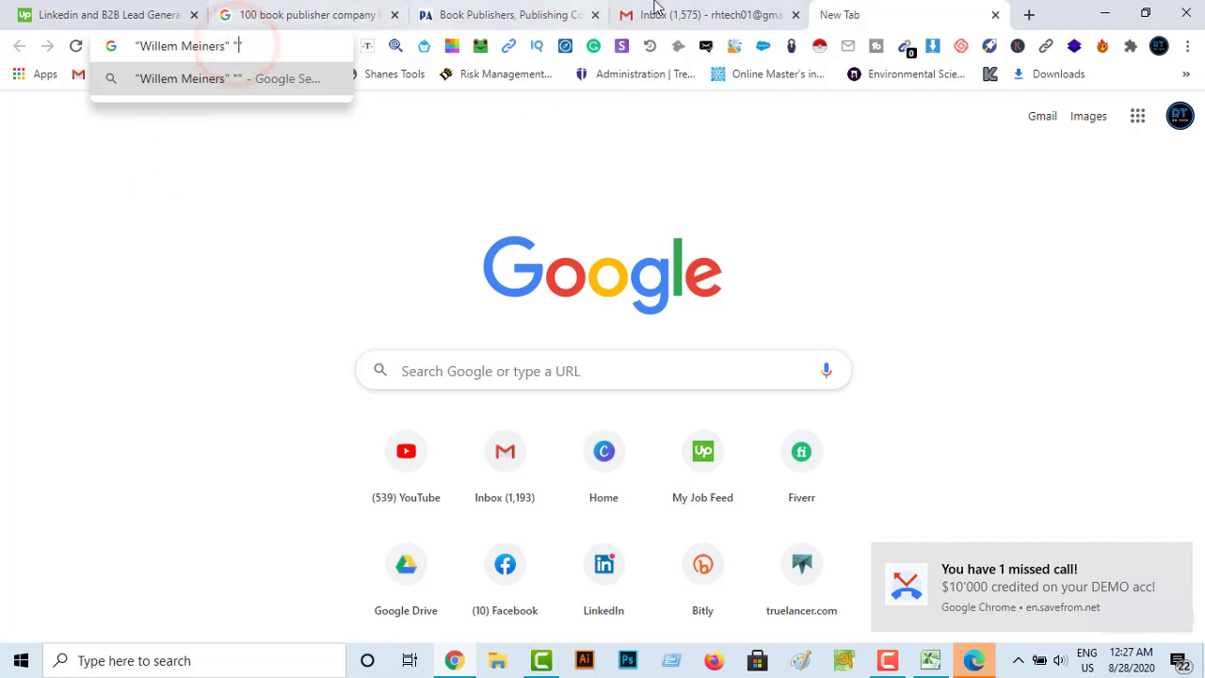
left_click(490, 15)
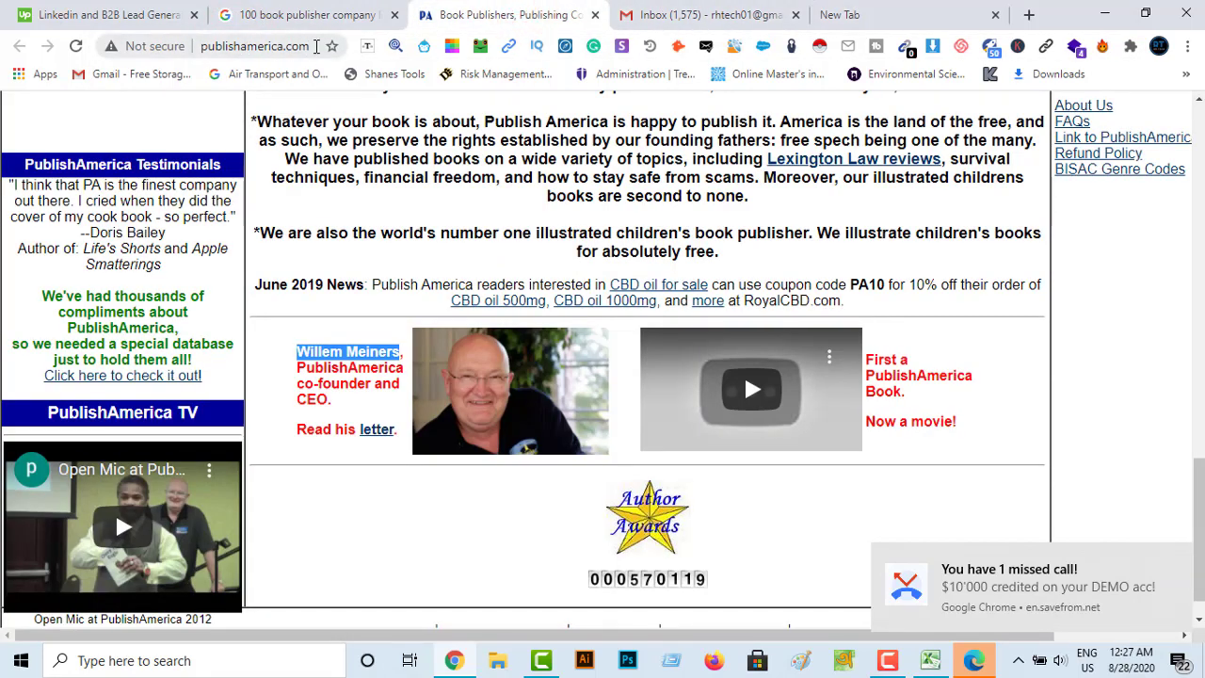
left_click(306, 46)
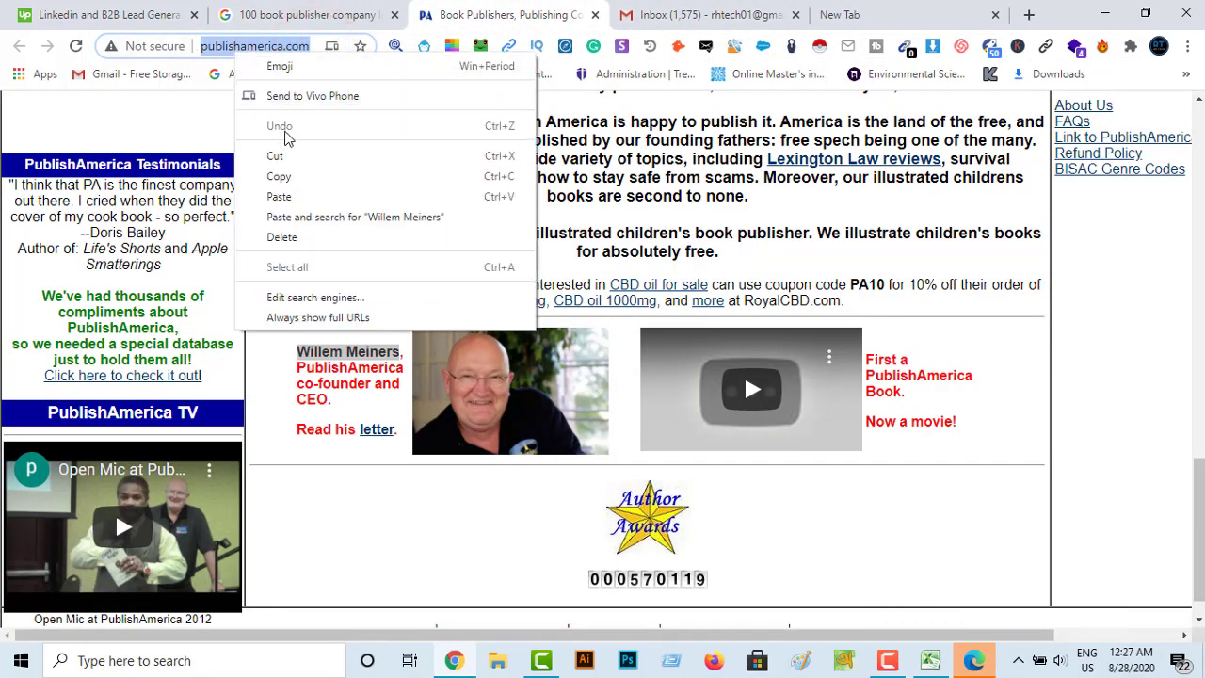
left_click(286, 176)
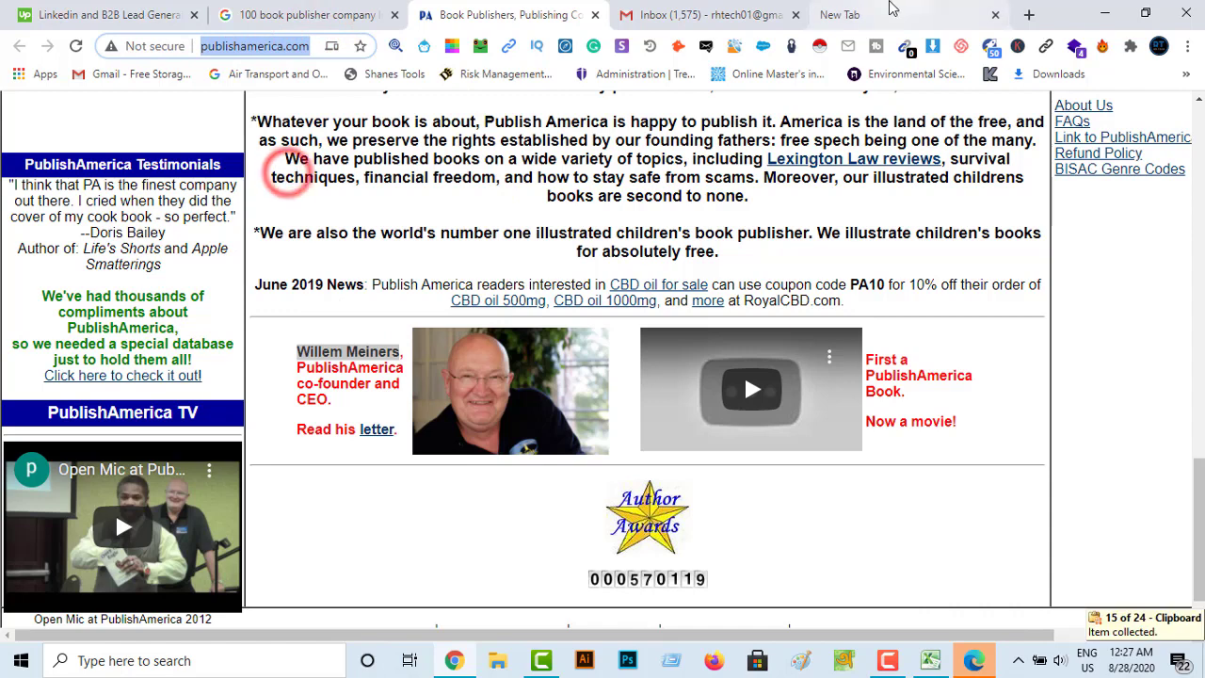
left_click(869, 14)
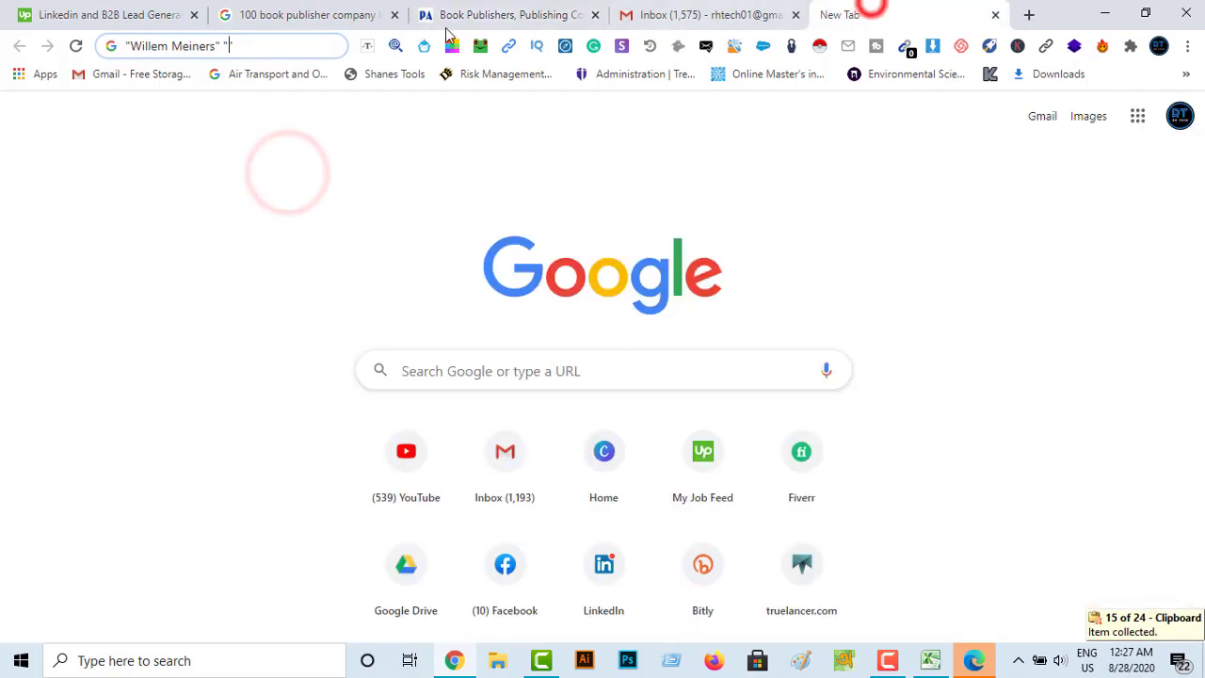
right_click(229, 46)
left_click(286, 162)
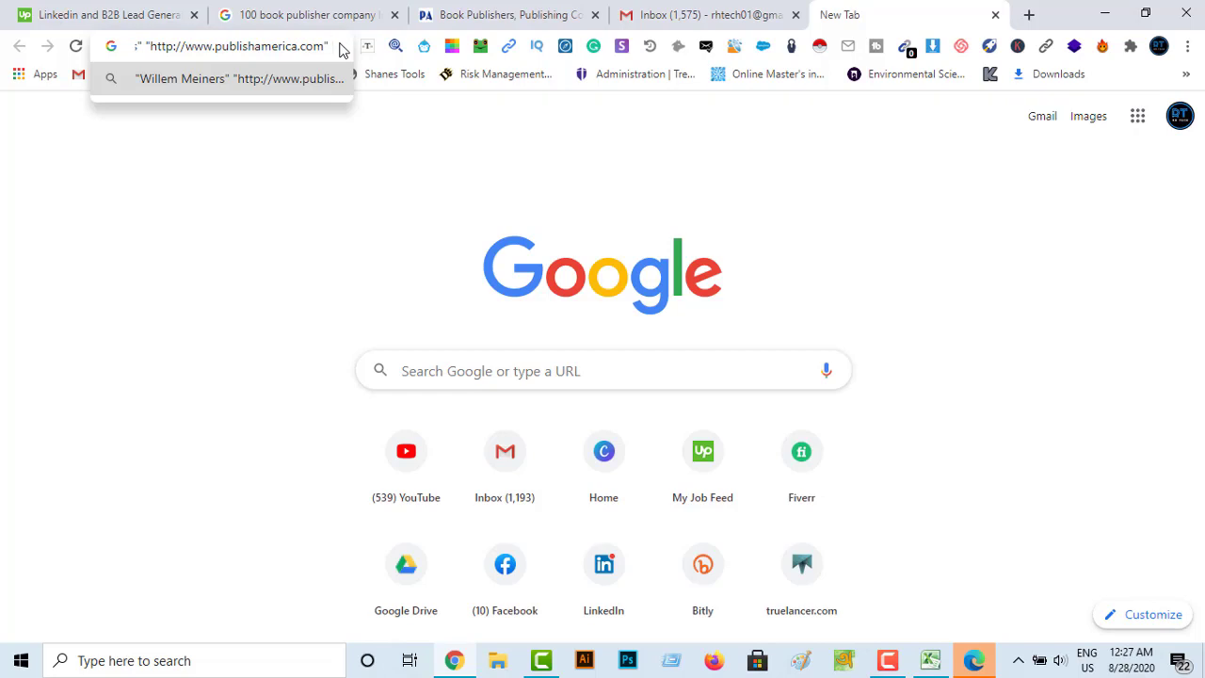
Step: Add "linkedin" to the query and search, shortening the quoted address to "publishamerica.com" for a second search
type("linkedin")
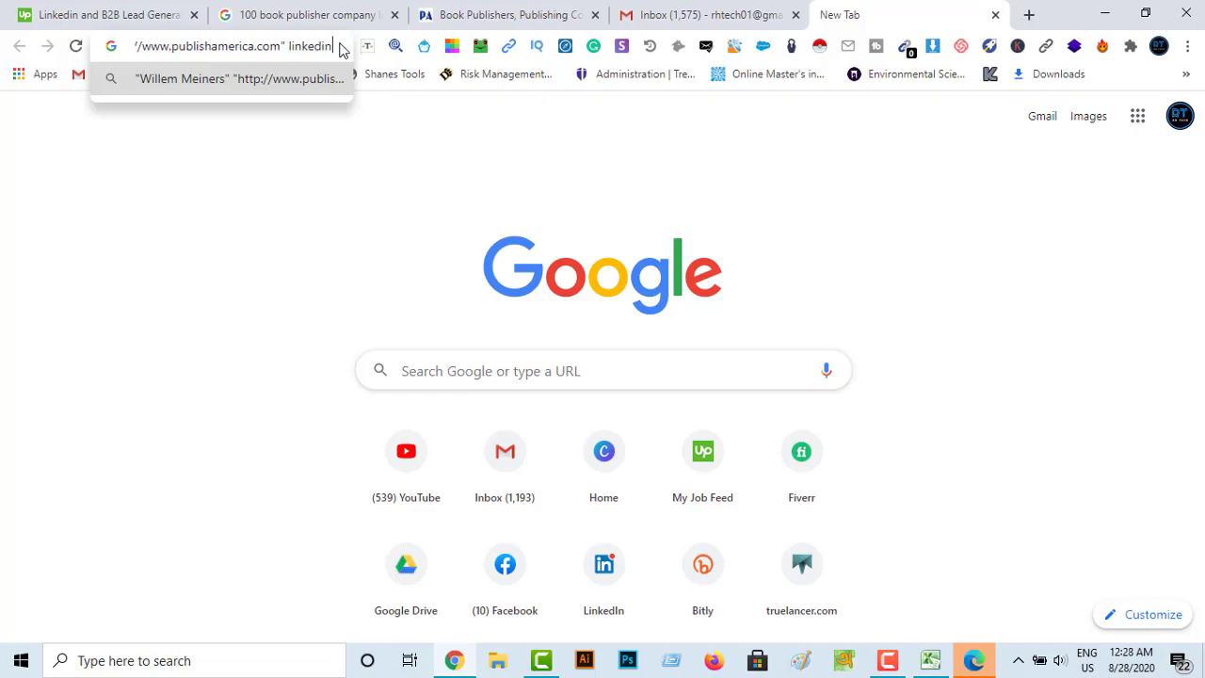
key("Return")
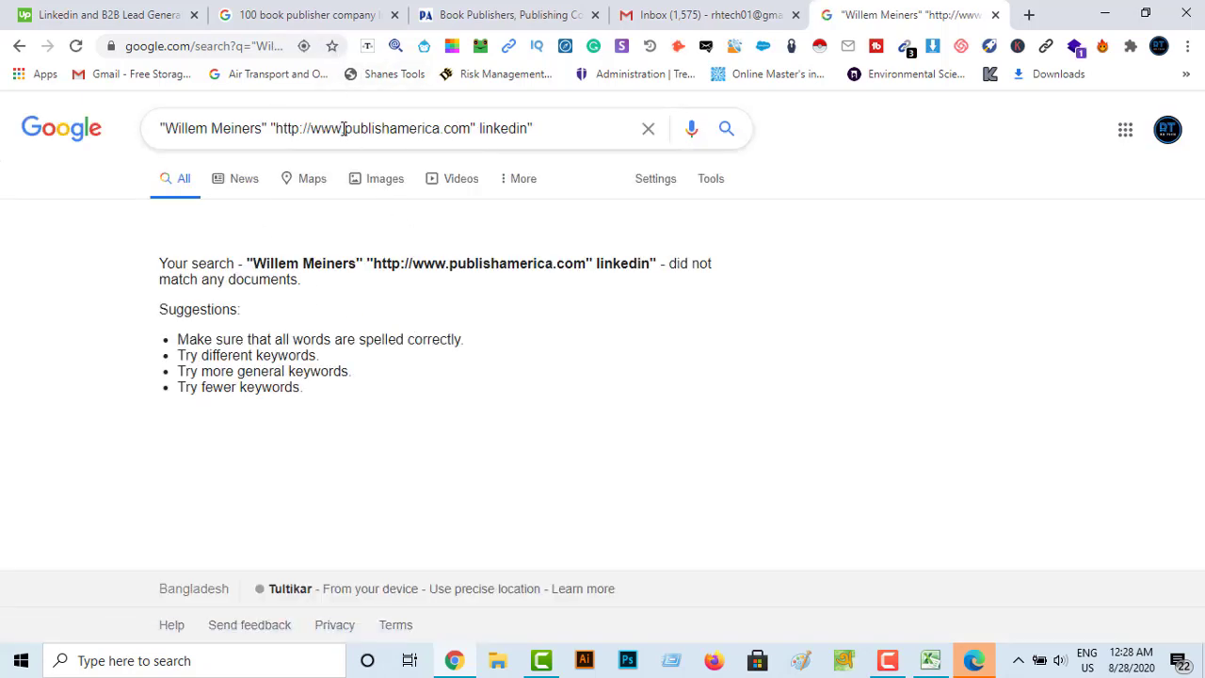
left_click_drag(345, 129, 280, 133)
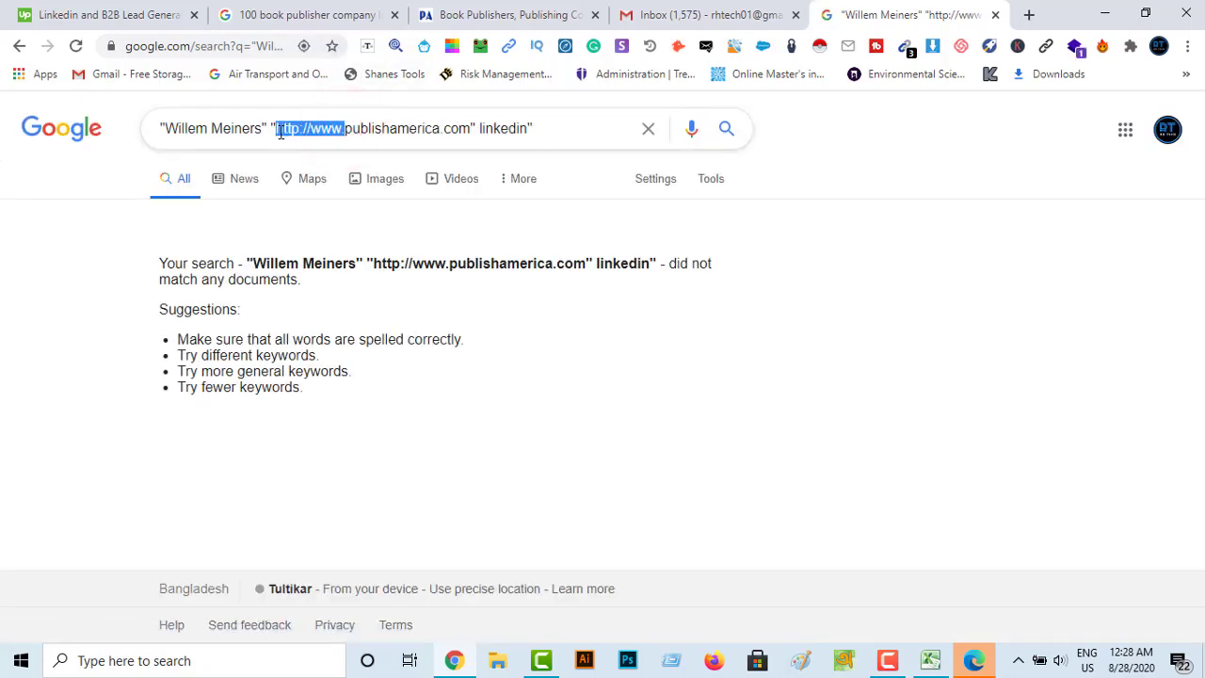
key("BackSpace")
key("Return")
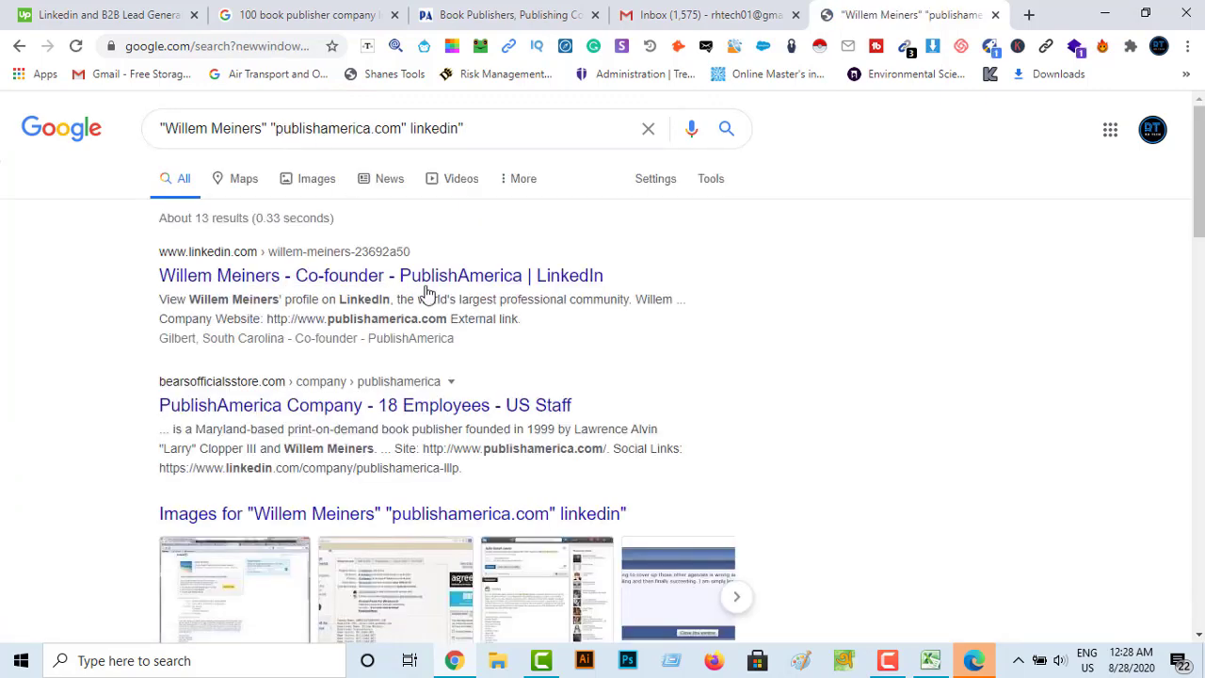
Step: Open the CEO's LinkedIn profile from the search results, check the listed experience, and copy the profile's web address
left_click(398, 275)
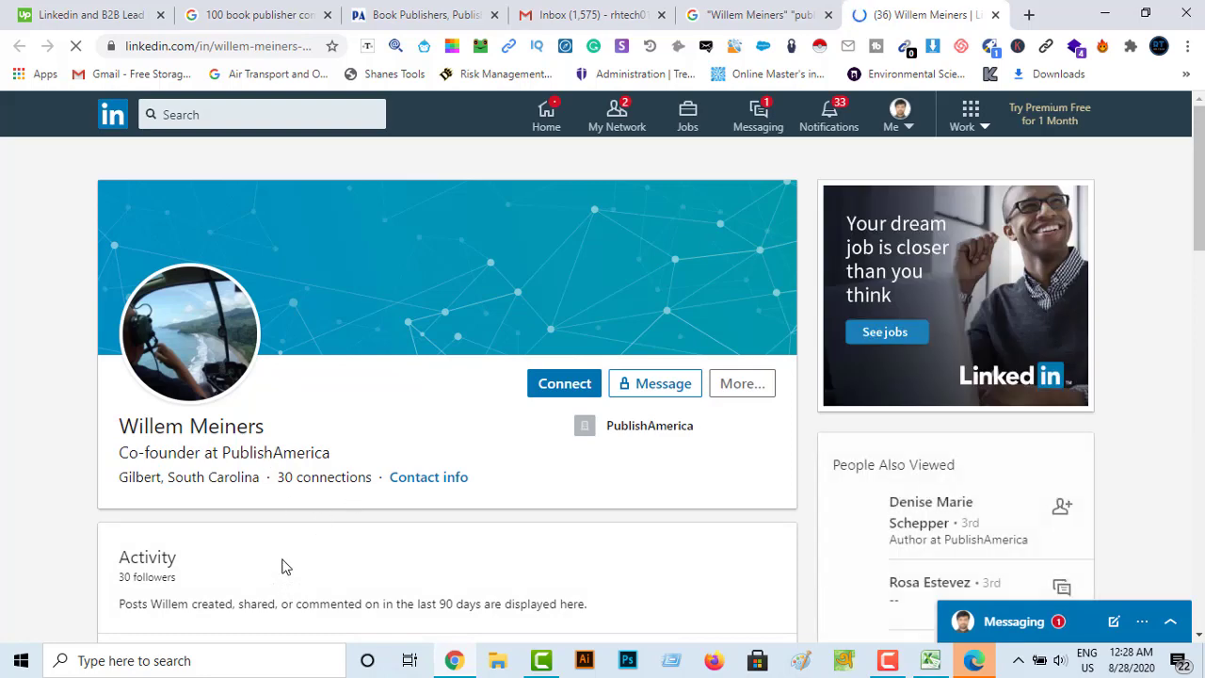
scroll(282, 560, "down", 3)
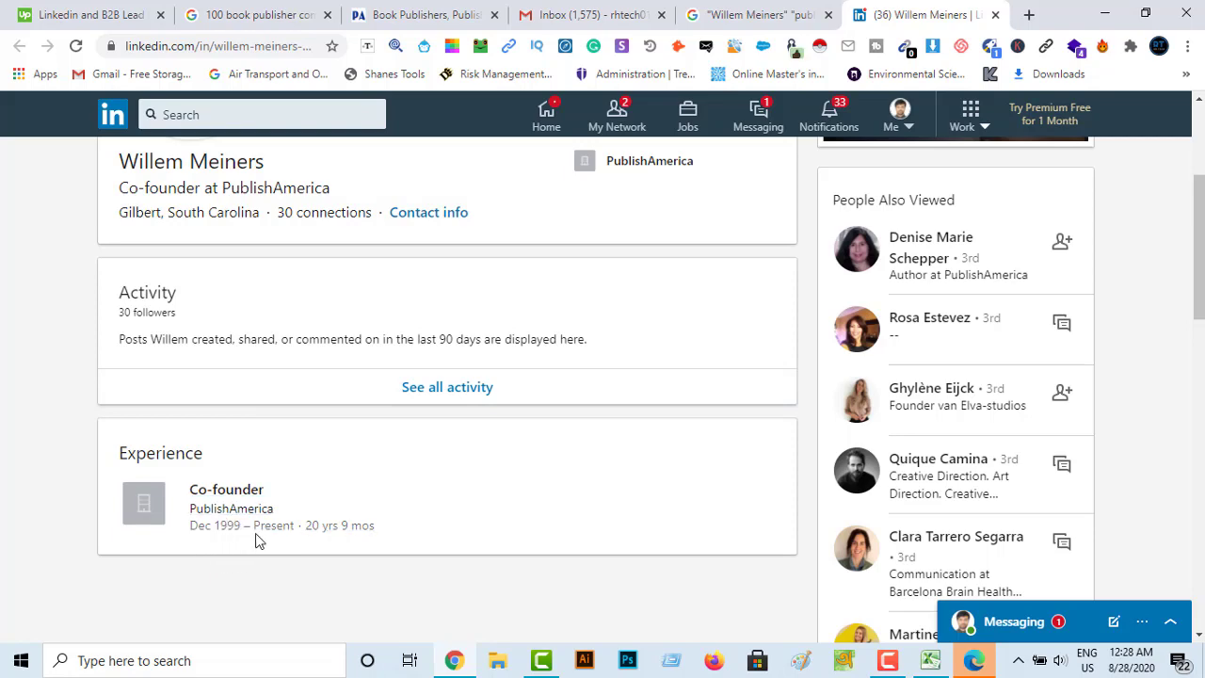
scroll(264, 518, "up", 3)
scroll(270, 493, "down", 2)
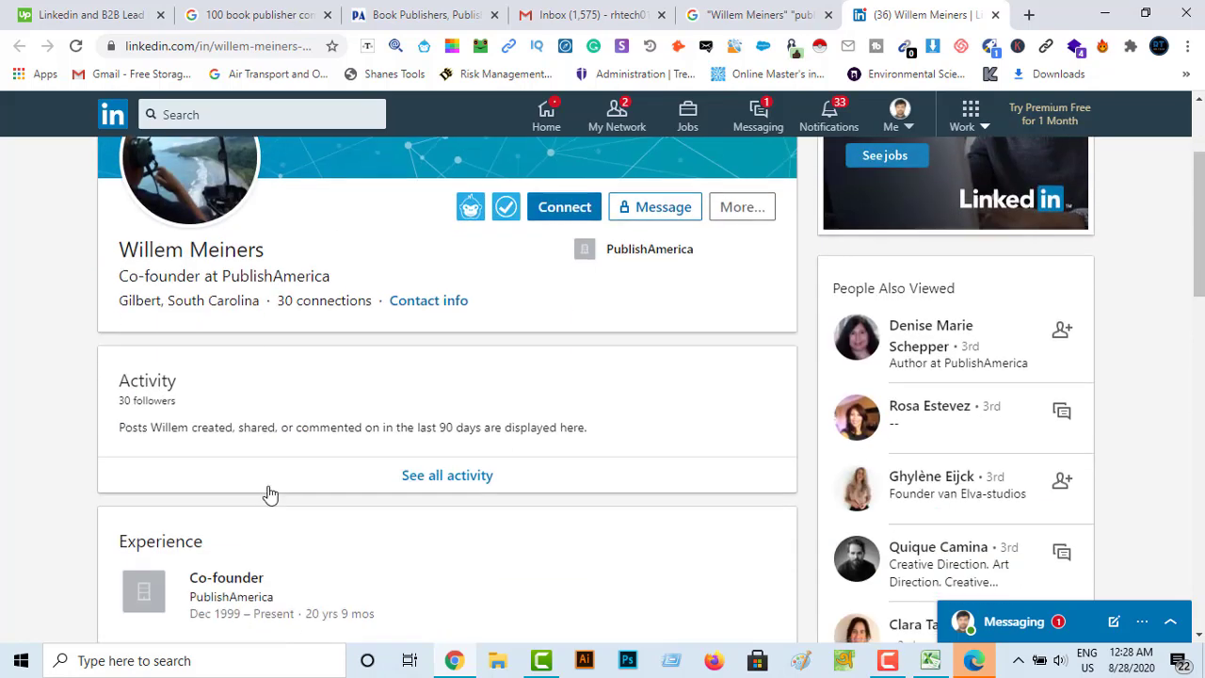
left_click(183, 46)
right_click(183, 47)
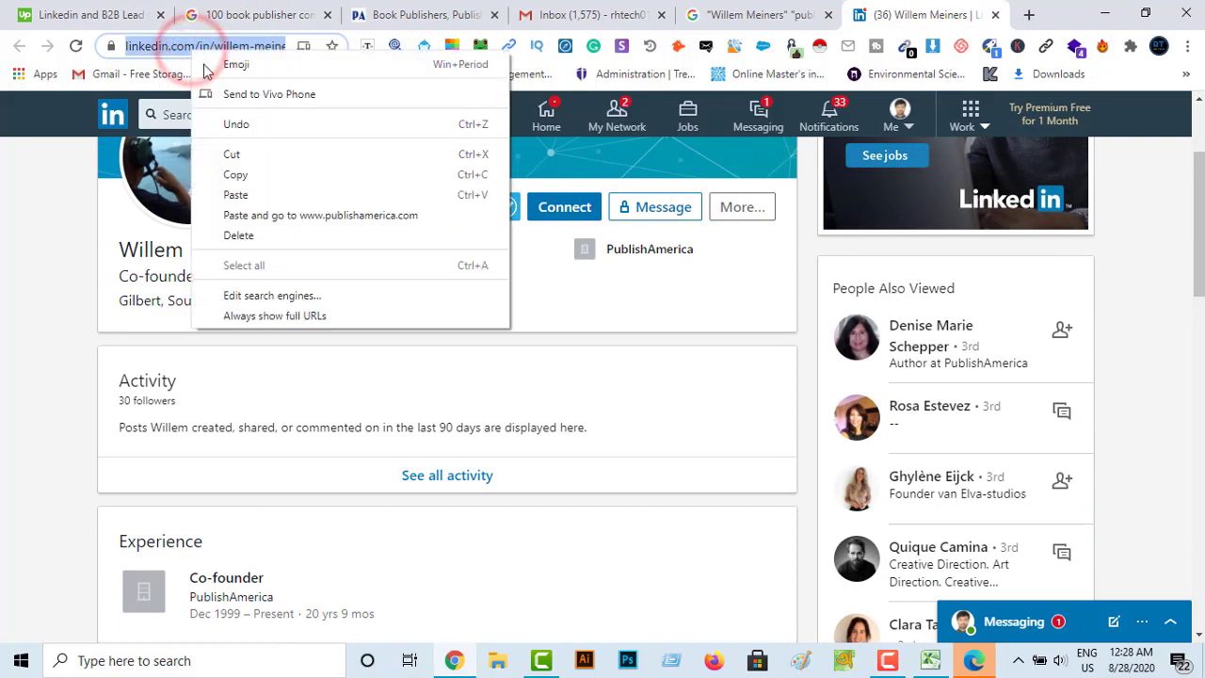
left_click(237, 181)
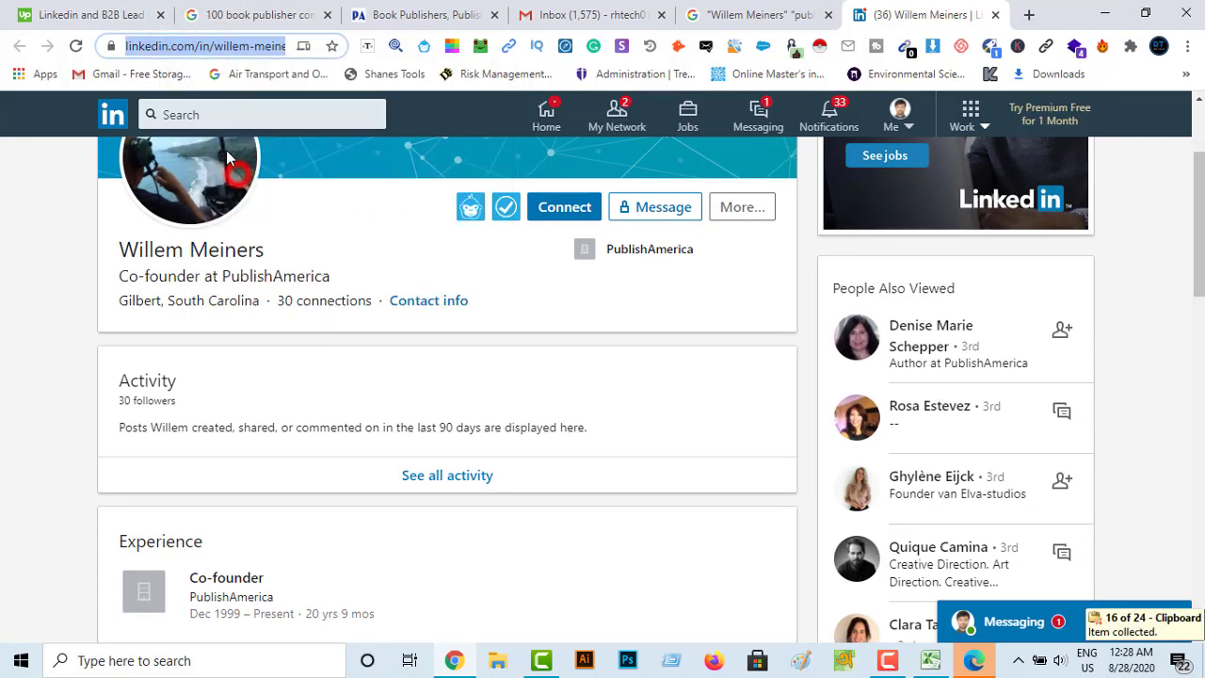
Step: Switch to the Excel list and paste the LinkedIn profile address into cell D2
left_click(931, 660)
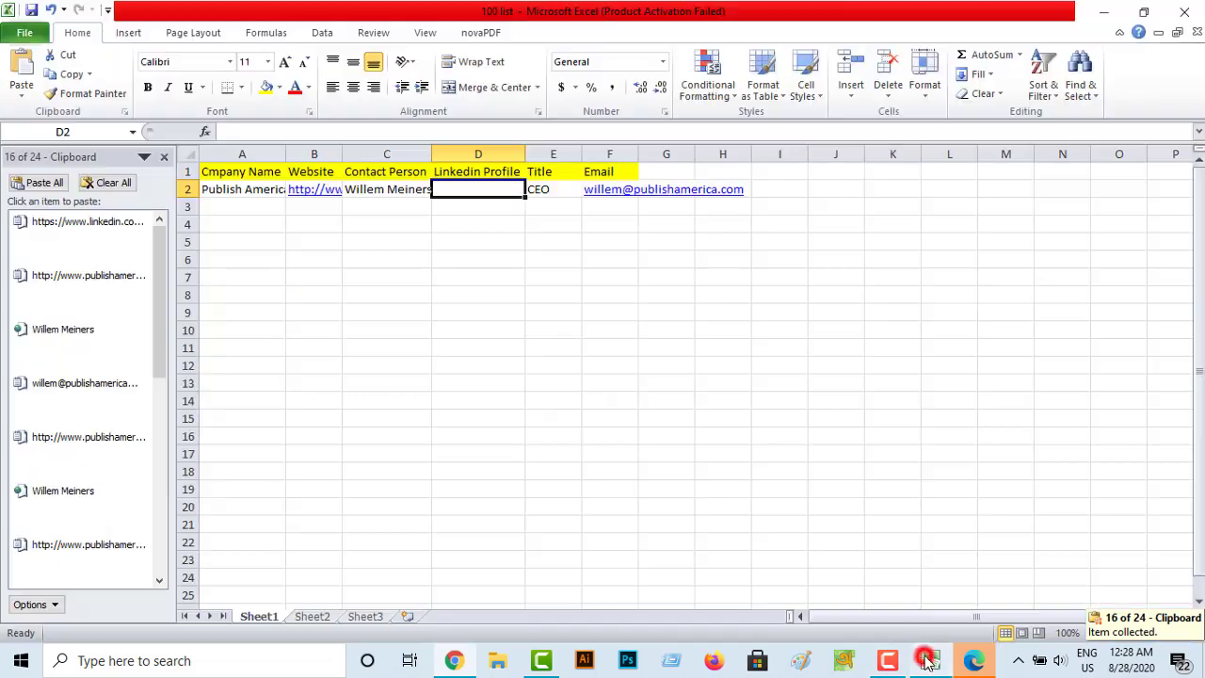
right_click(476, 188)
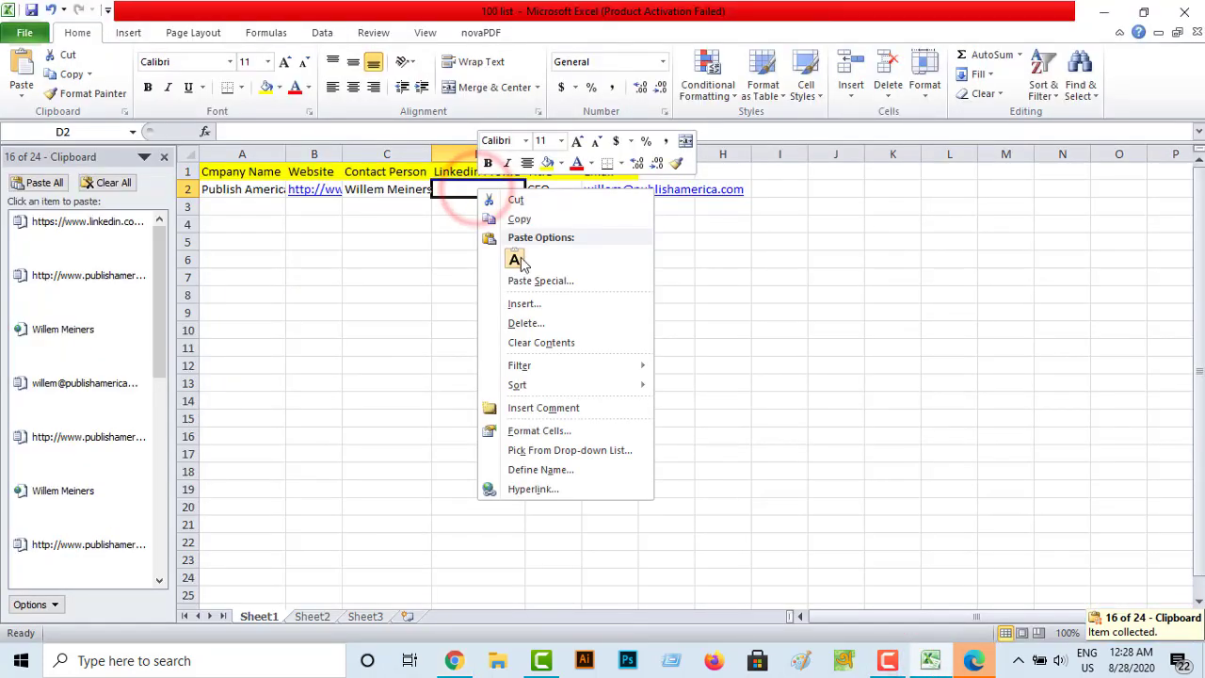
left_click(475, 261)
left_click(470, 227)
Step: Select cell A3 for the next company and return to the "100 book publisher company list in usa" search results in Chrome
left_click(238, 208)
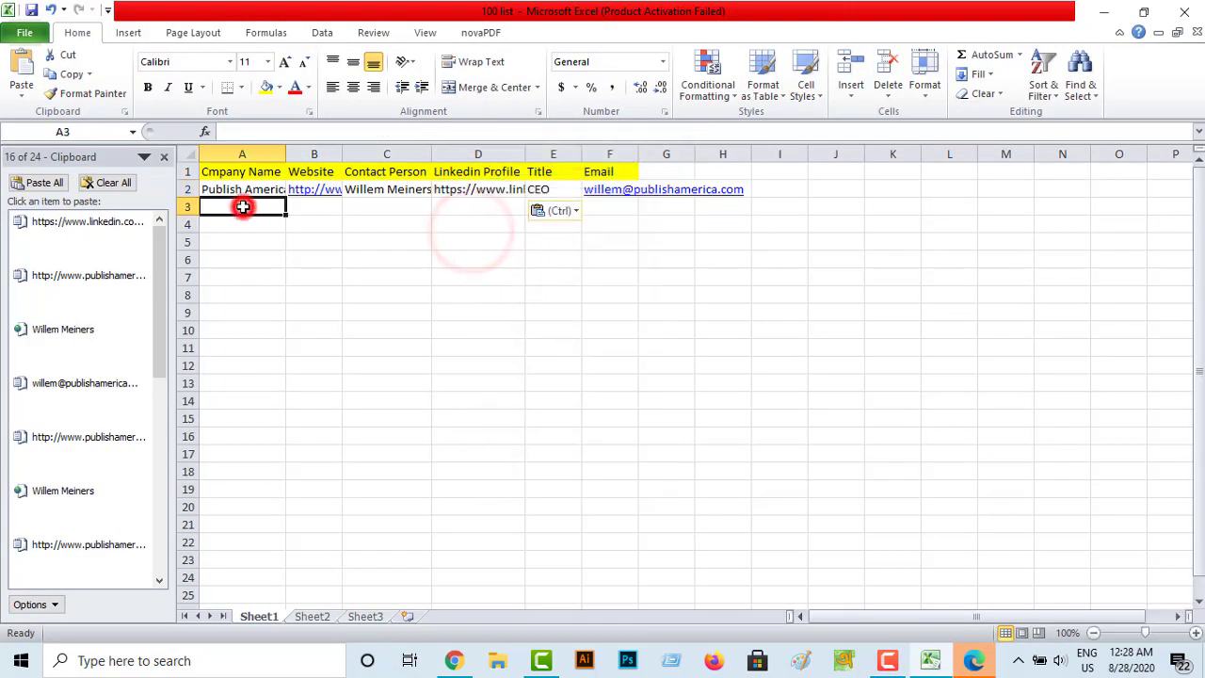
left_click(454, 660)
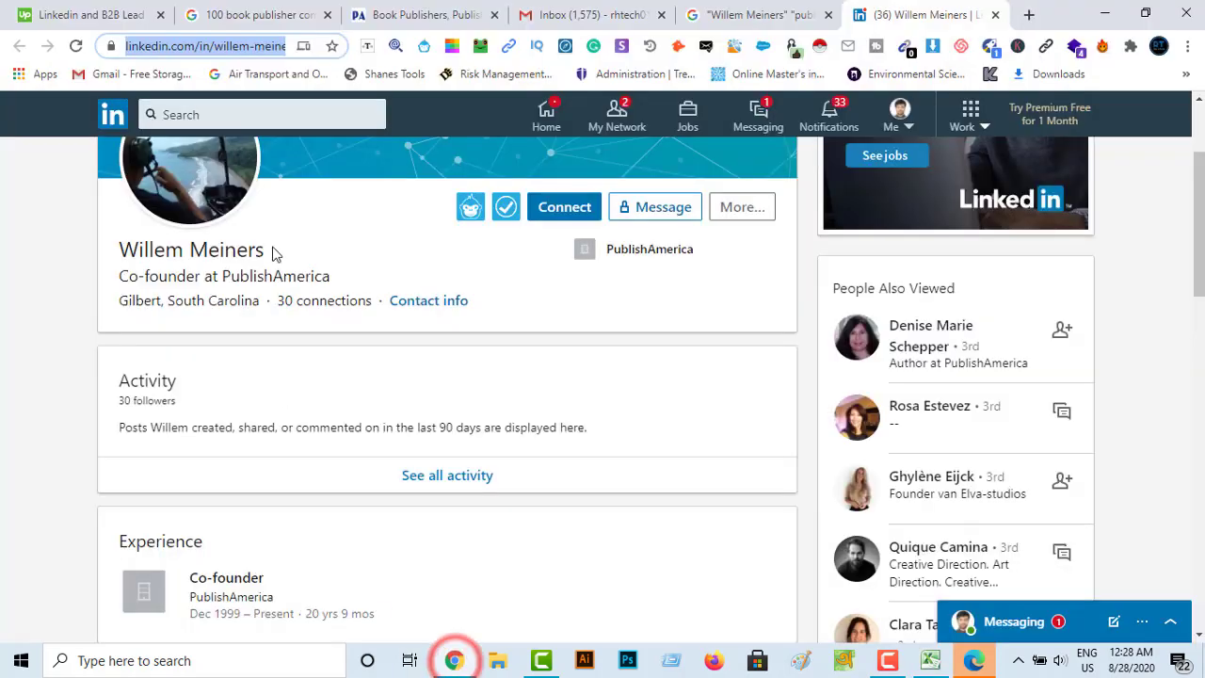
left_click(272, 10)
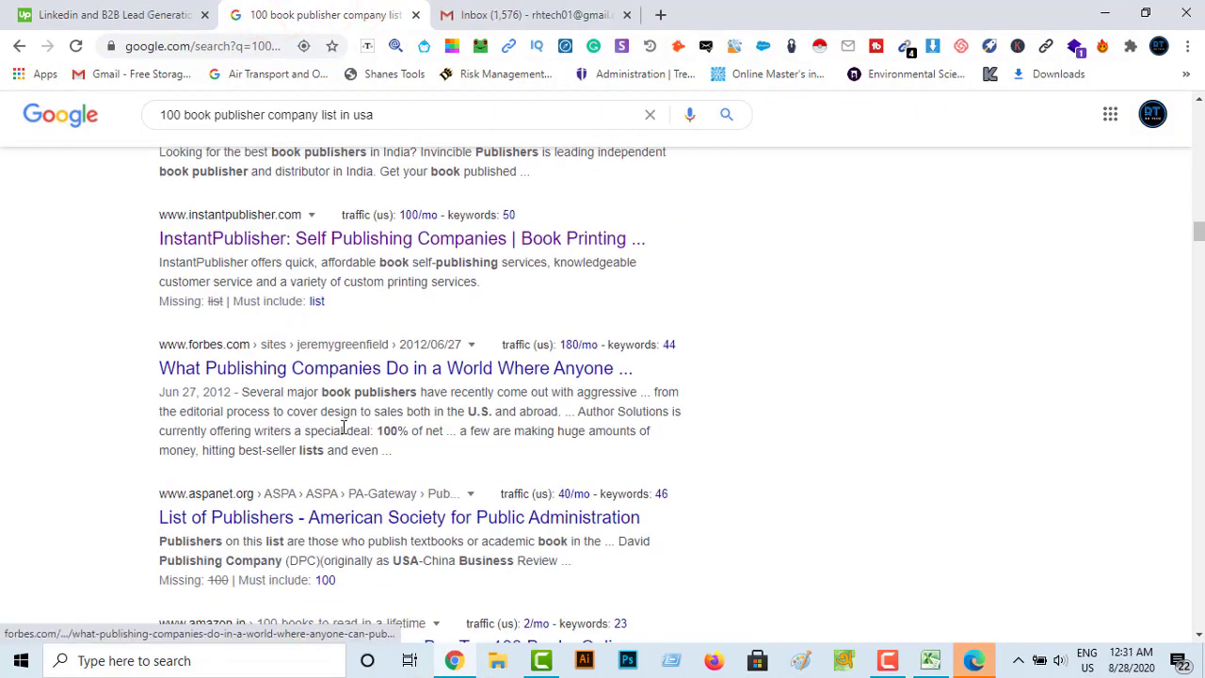
Step: Open the "List of Publishers - American Society for Public Administration" search result in a new tab and switch to it
scroll(220, 442, "down", 1)
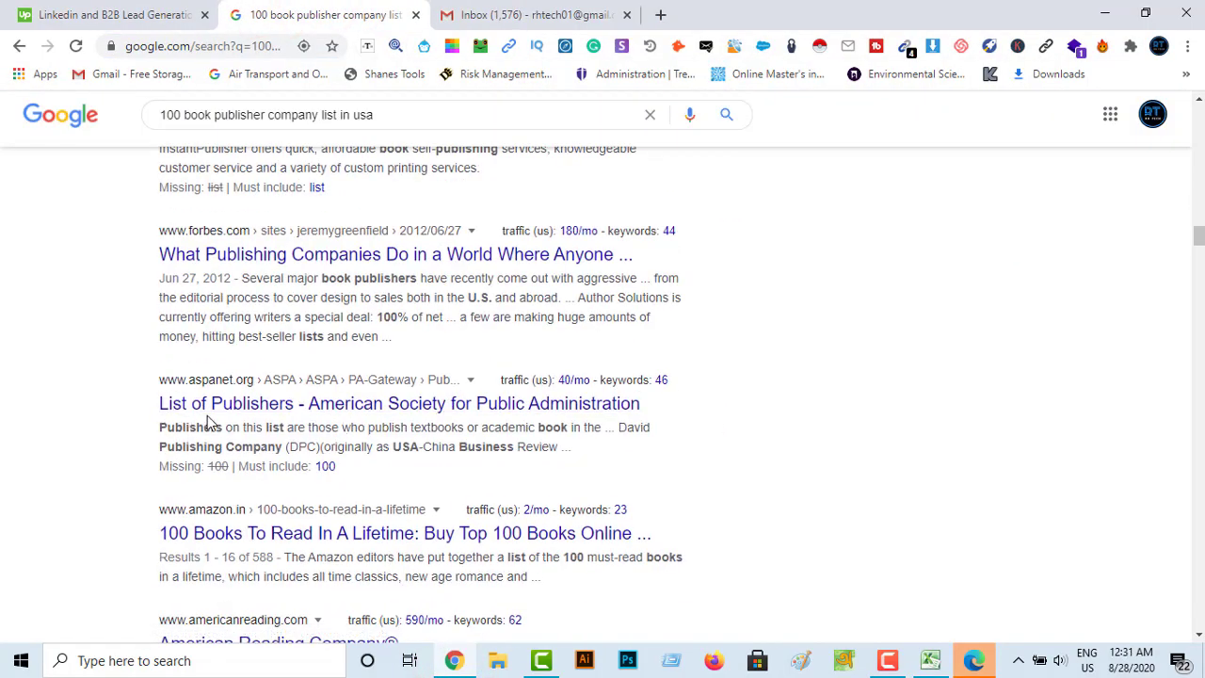
right_click(211, 425)
right_click(192, 403)
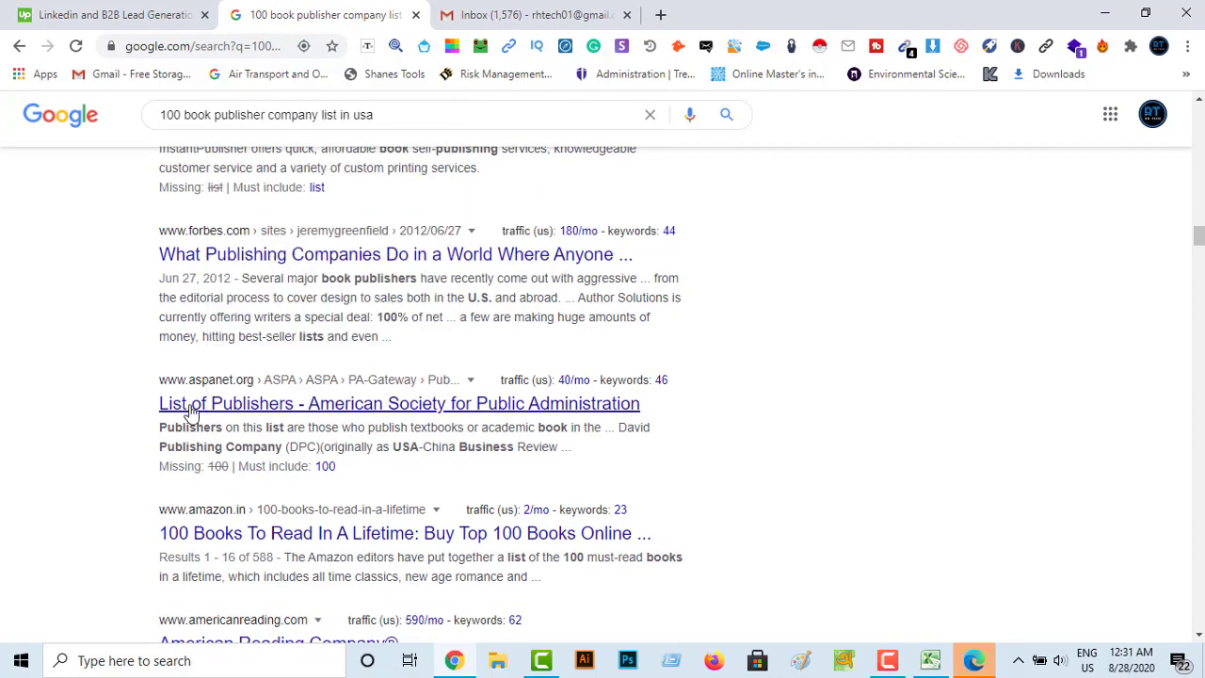
right_click(192, 403)
left_click(257, 166)
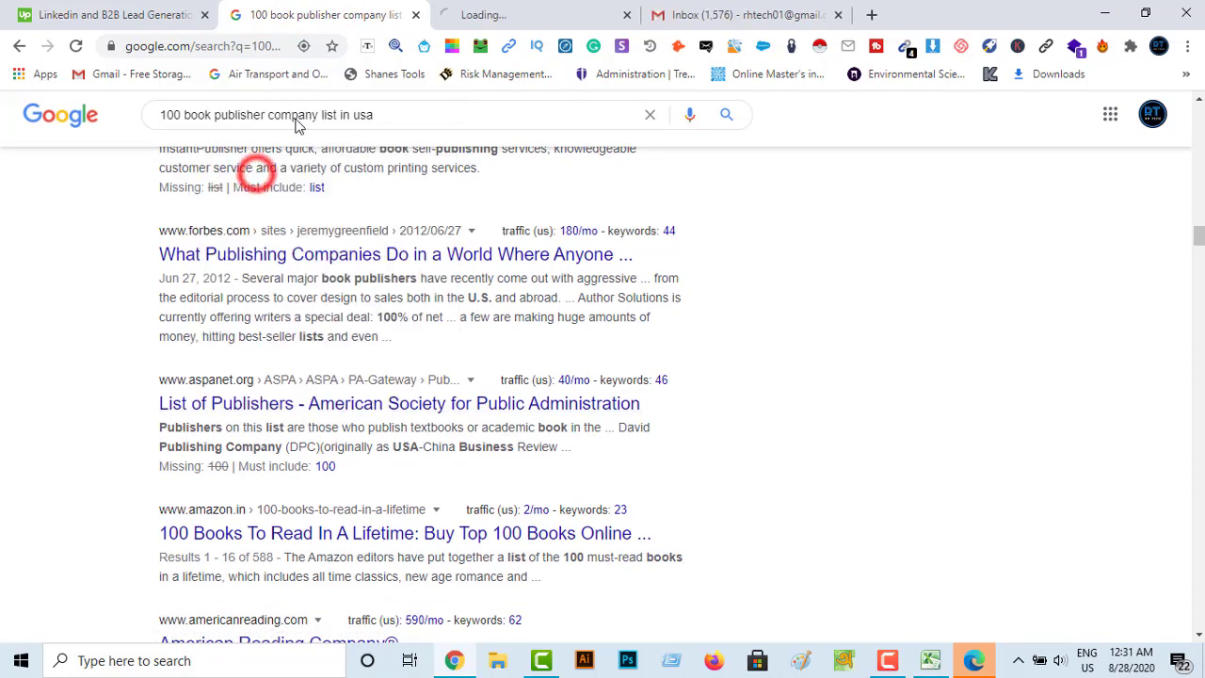
left_click(538, 14)
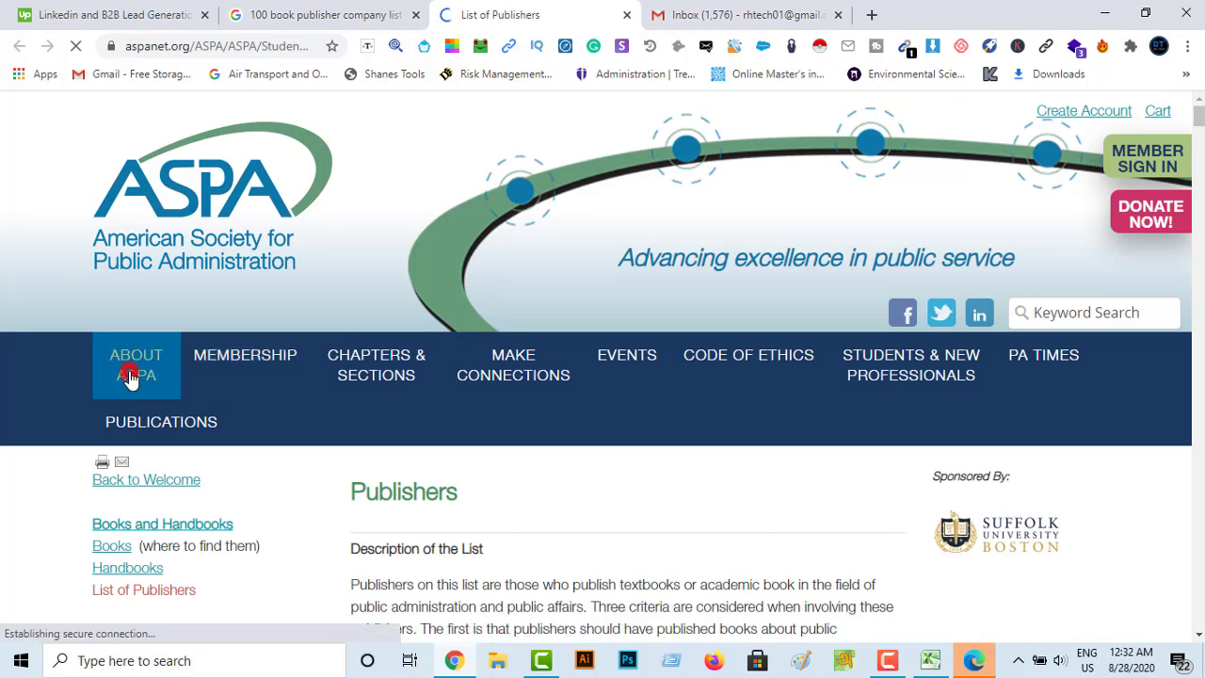
Step: Go to the ASPA Leadership page under About ASPA and find the president's entry
mouse_move(130, 362)
left_click(222, 458)
scroll(222, 459, "down", 2)
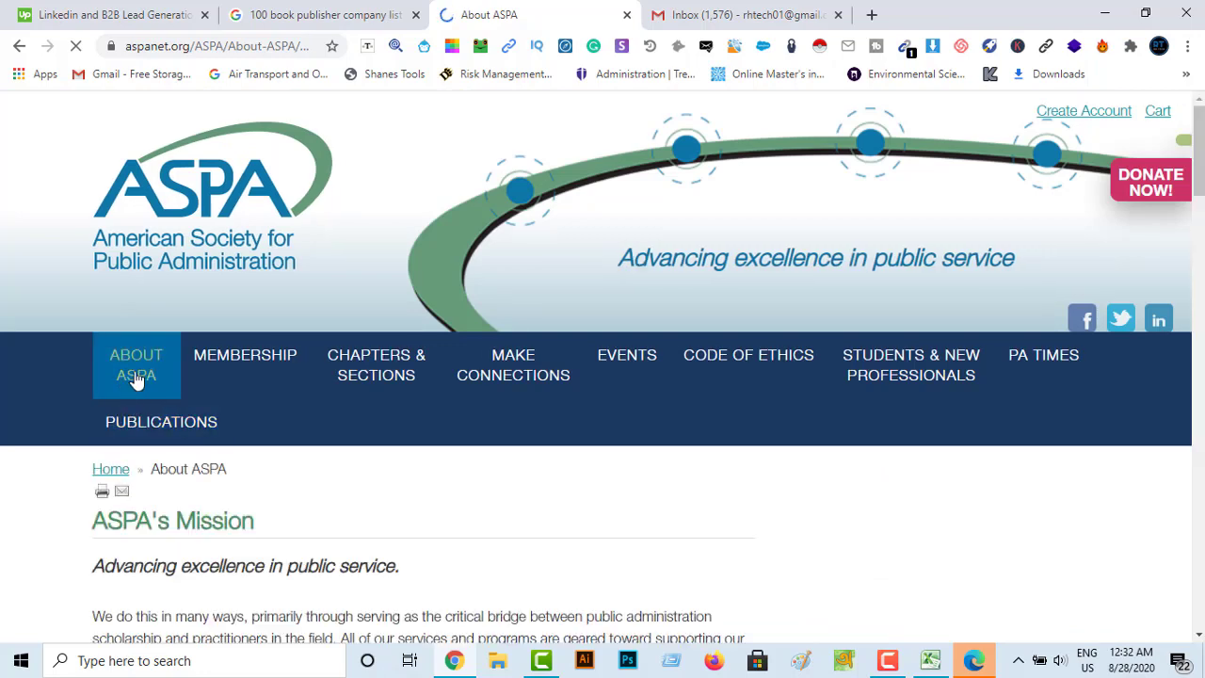
mouse_move(155, 381)
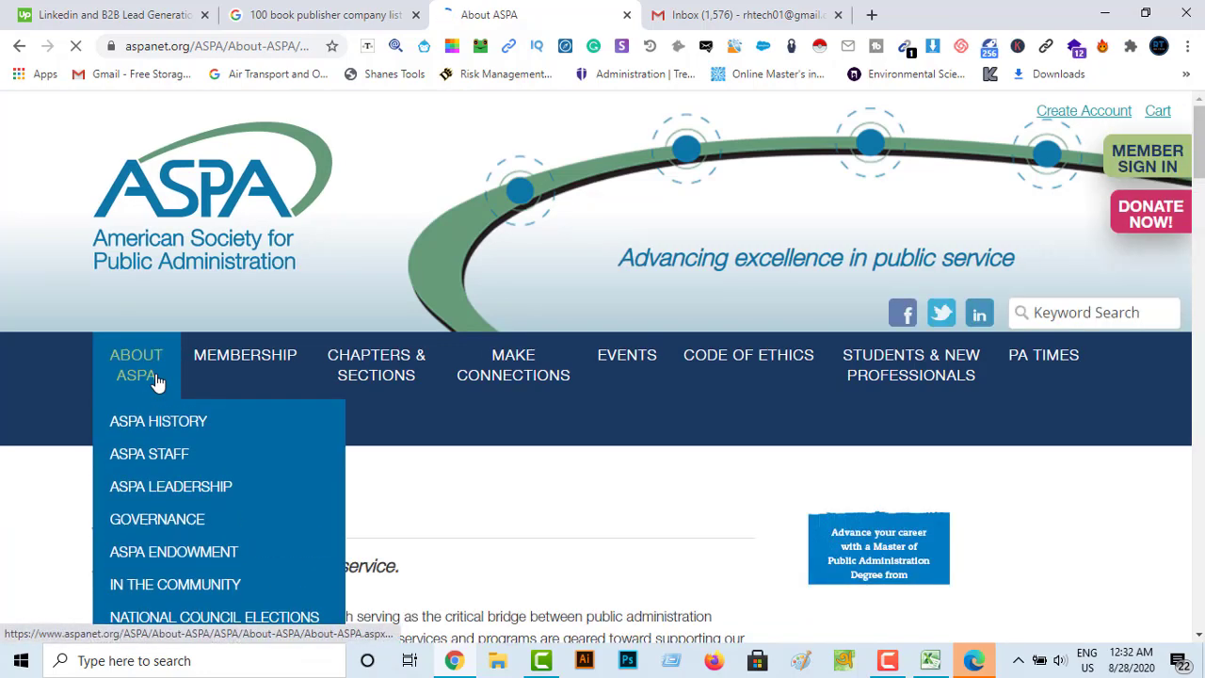
left_click(155, 497)
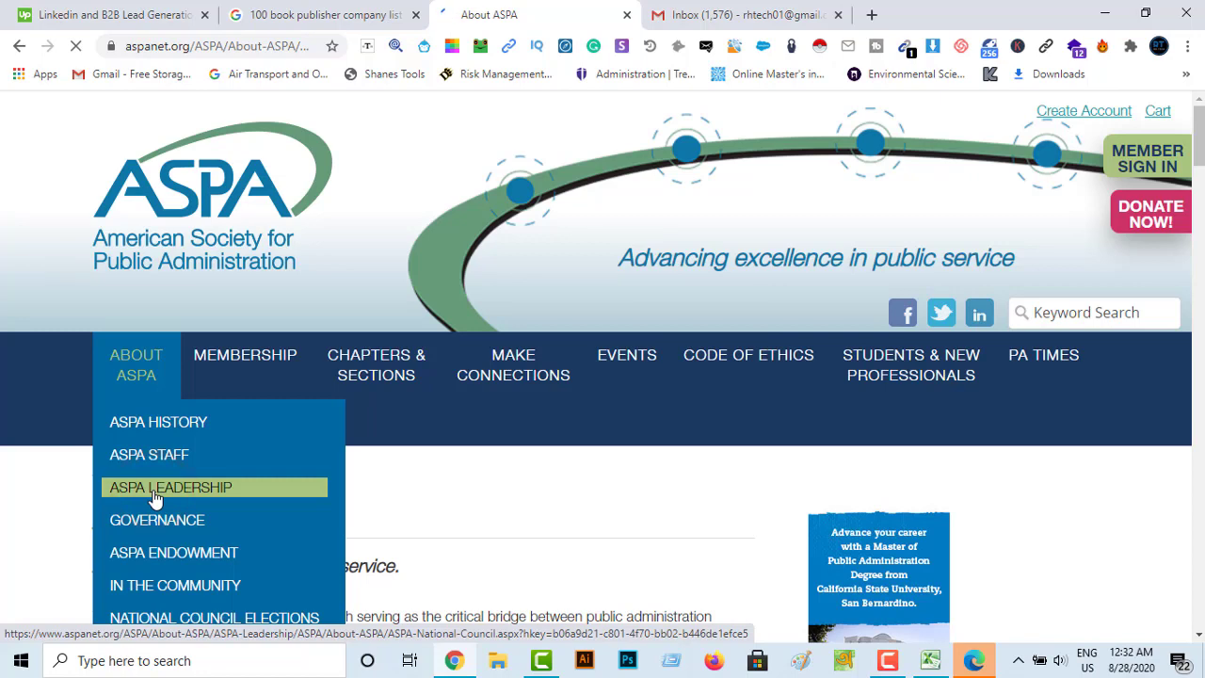
scroll(444, 453, "down", 1)
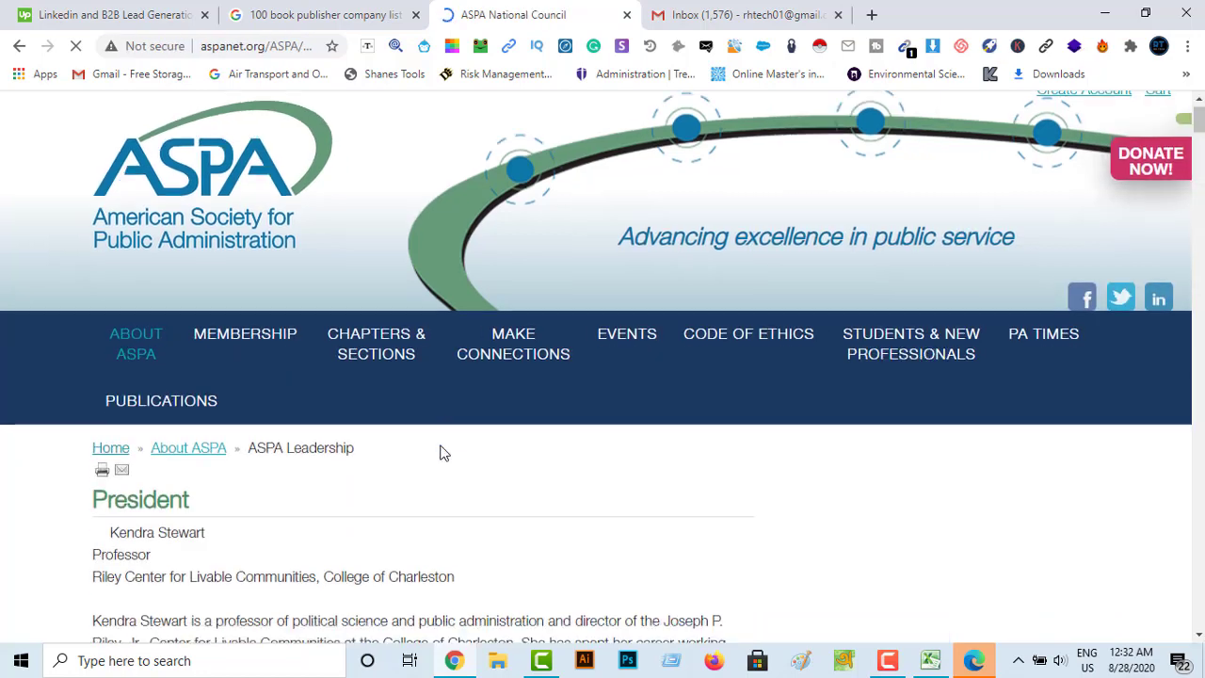
scroll(444, 453, "down", 2)
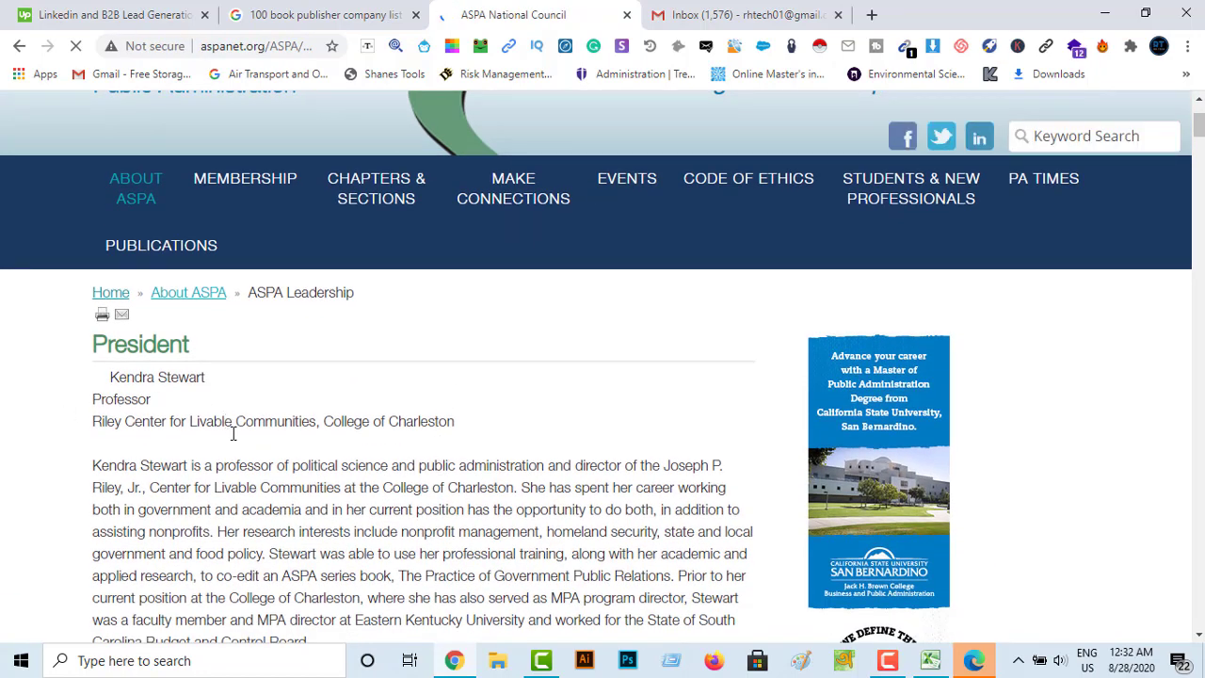
scroll(168, 329, "down", 1)
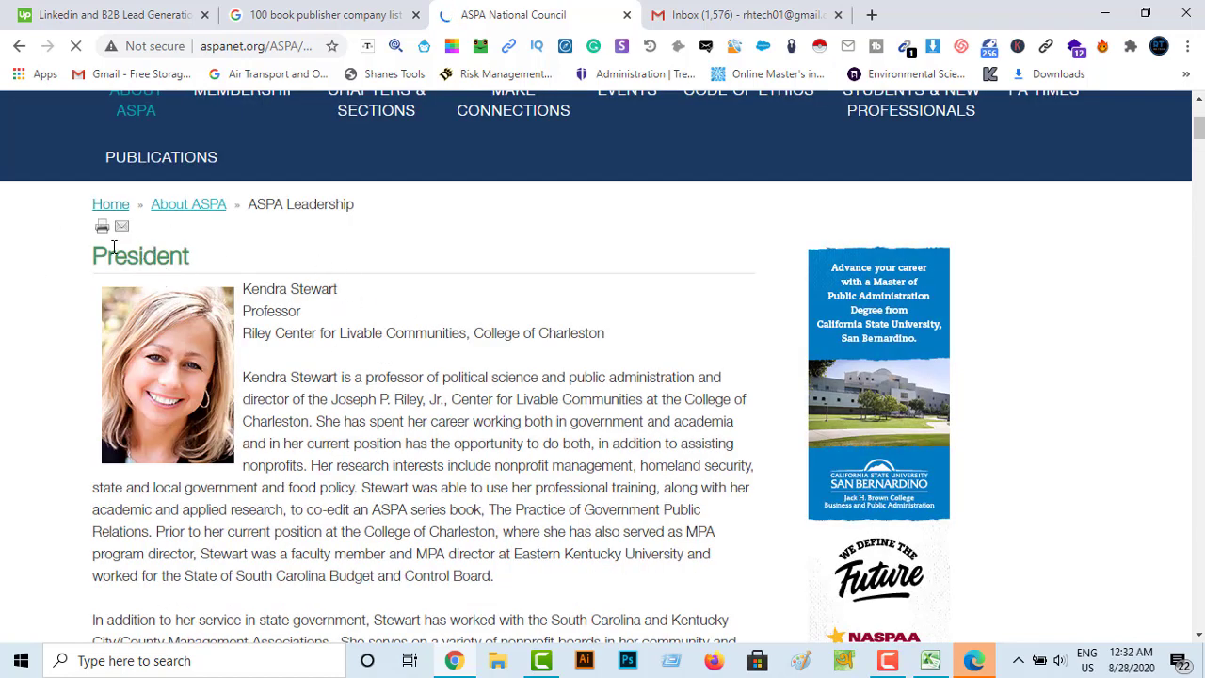
Step: Copy the president's name from the leadership page and paste it into contact person cell C3 of the Excel list
left_click_drag(355, 297, 248, 303)
right_click(263, 291)
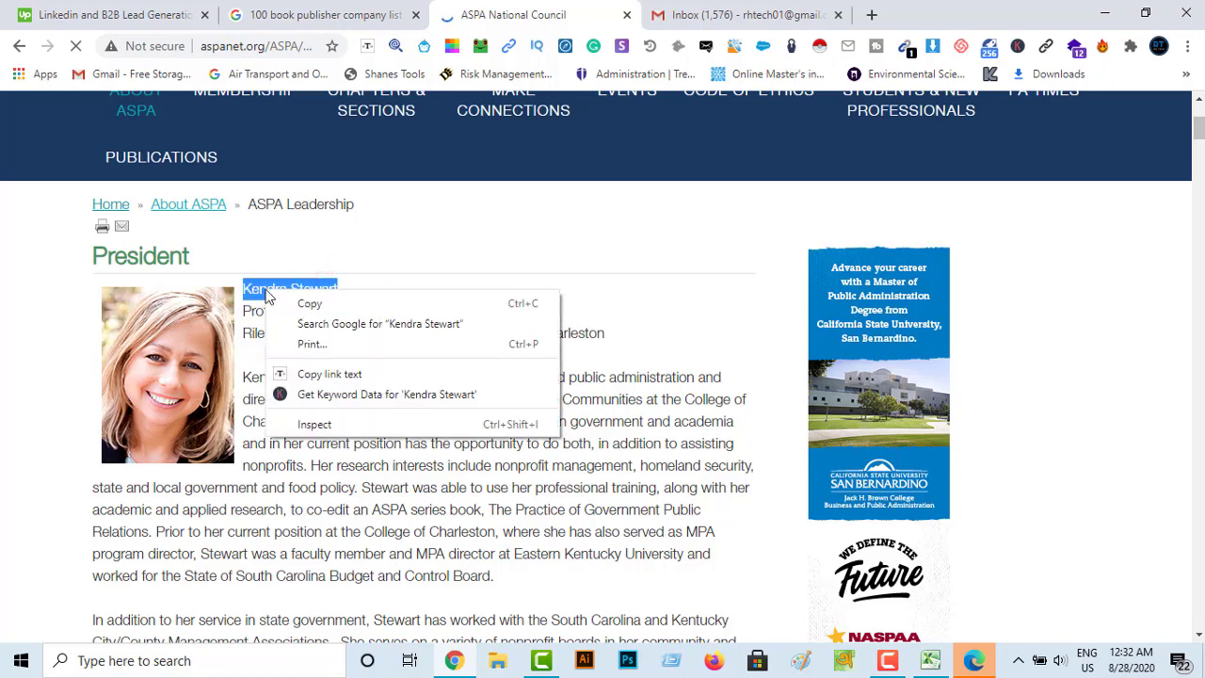
left_click(280, 300)
left_click(927, 660)
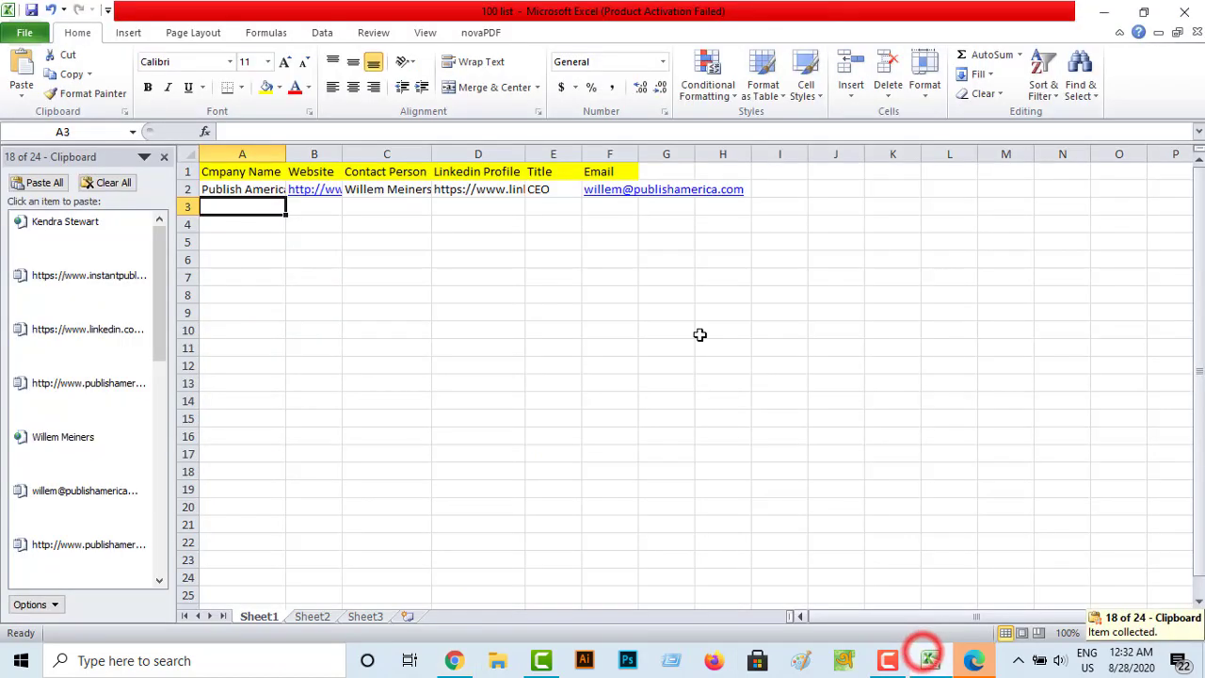
left_click(378, 207)
right_click(377, 207)
left_click(408, 274)
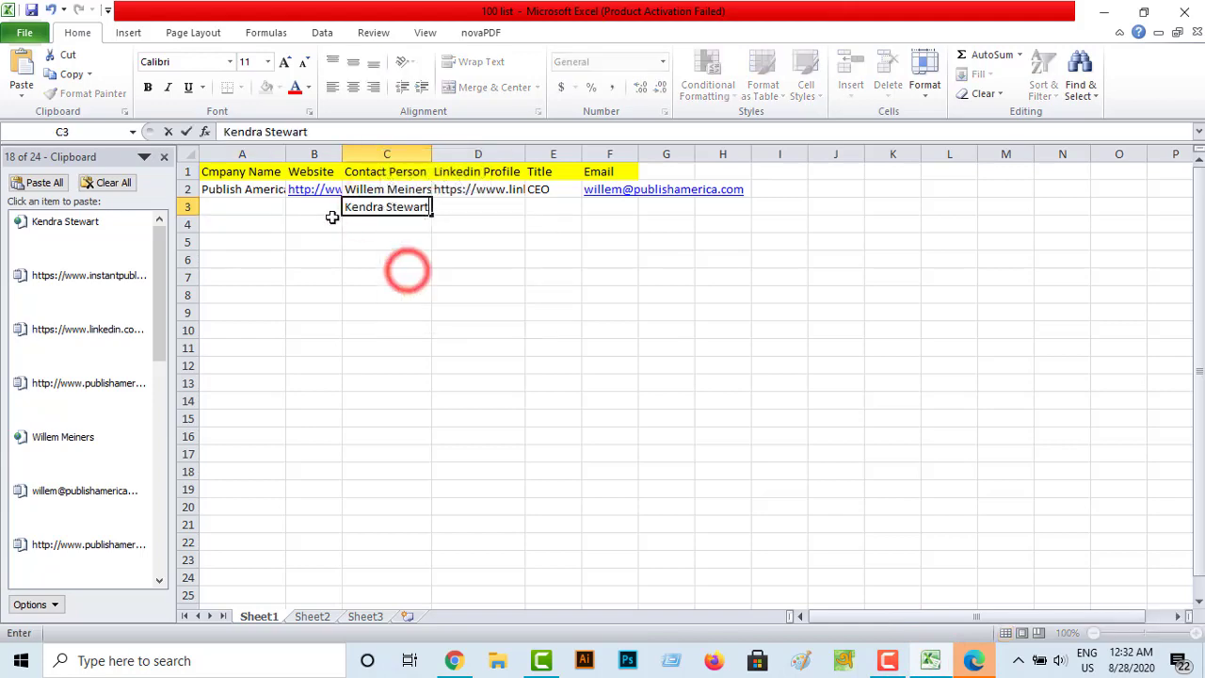
left_click(327, 209)
Step: Check the organization's name on its website in Chrome and enter "American Society Public" as the company name in Excel cell A3
left_click(454, 660)
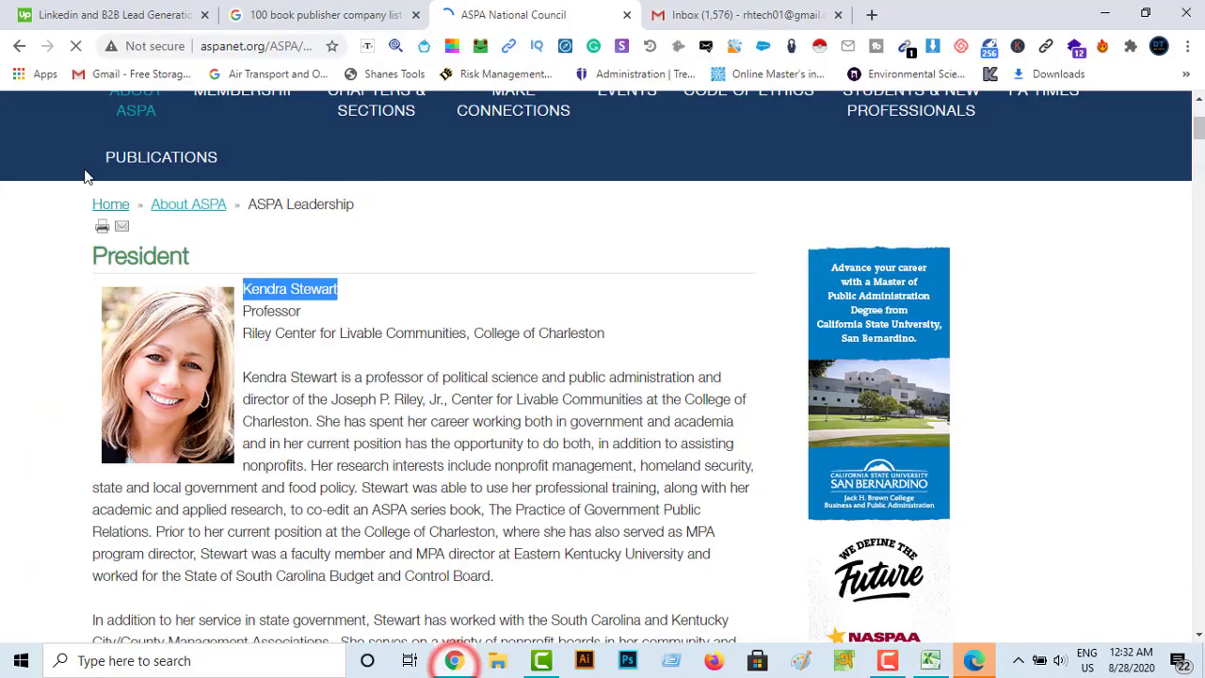
scroll(212, 330, "up", 3)
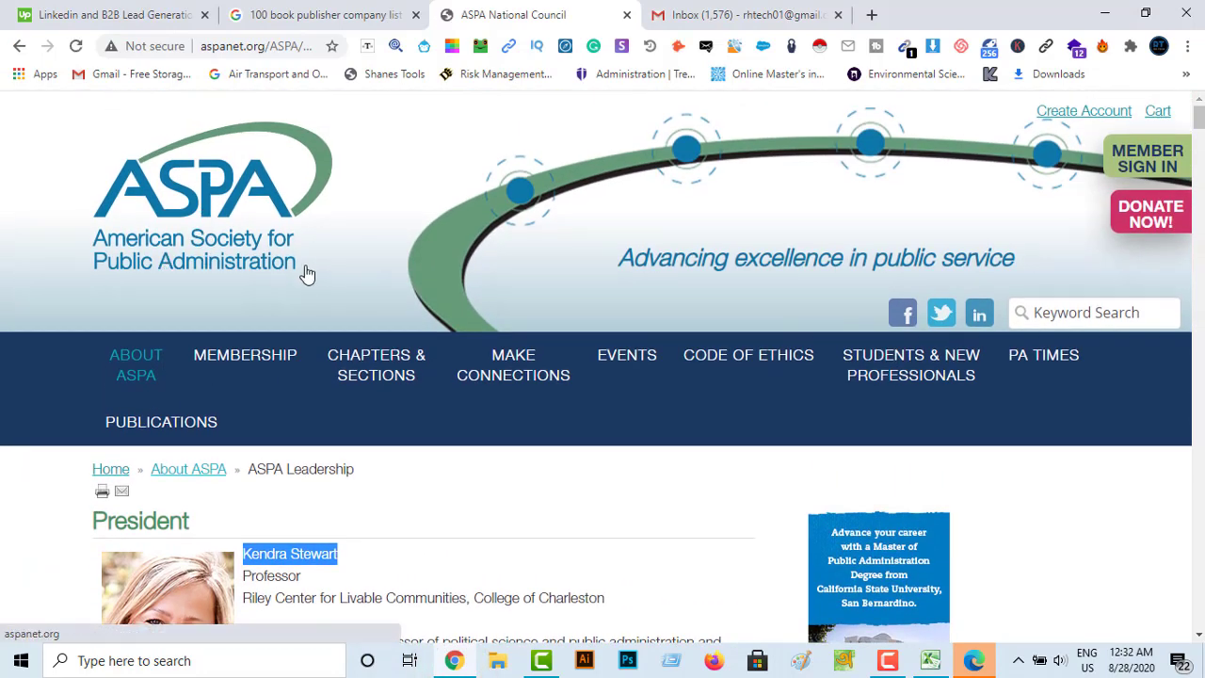
scroll(436, 480, "down", 2)
key("alt+Tab")
left_click(253, 207)
type("American")
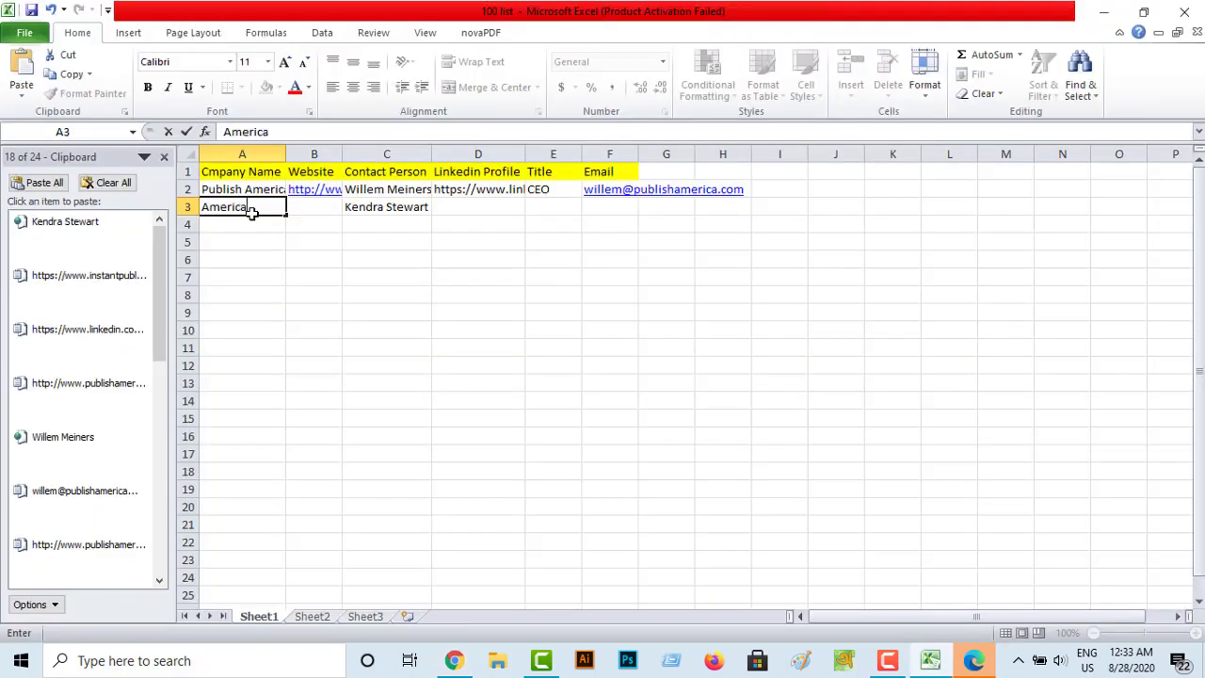
left_click(451, 661)
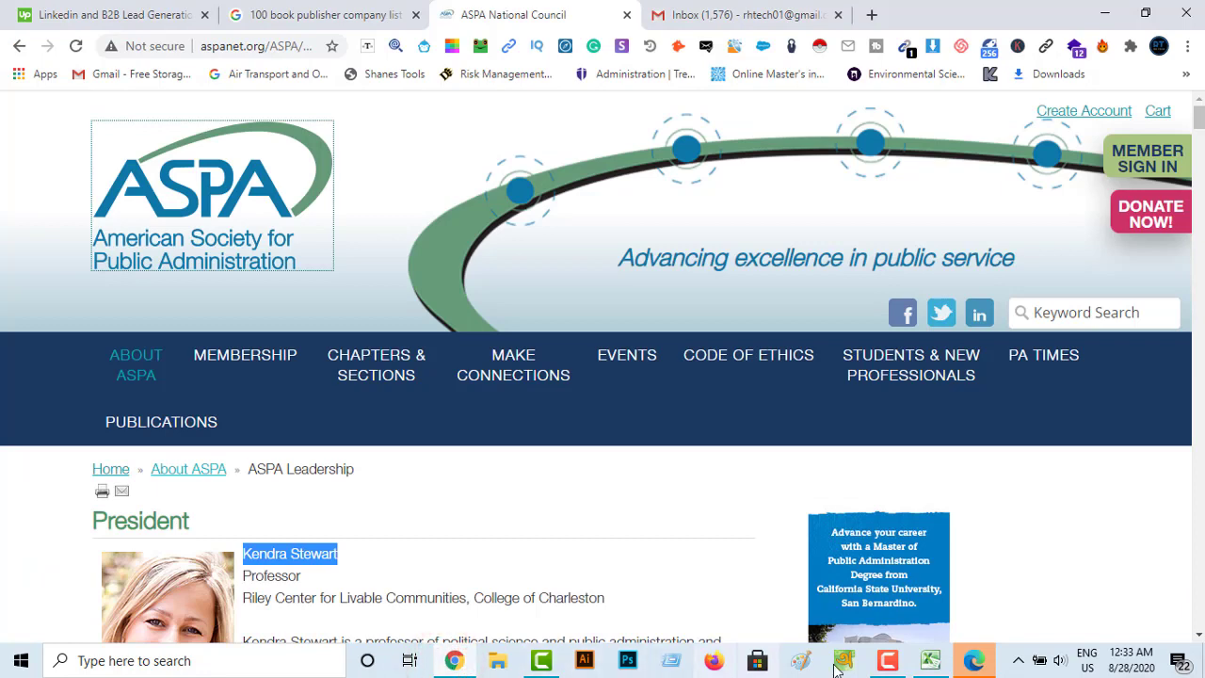
left_click(923, 663)
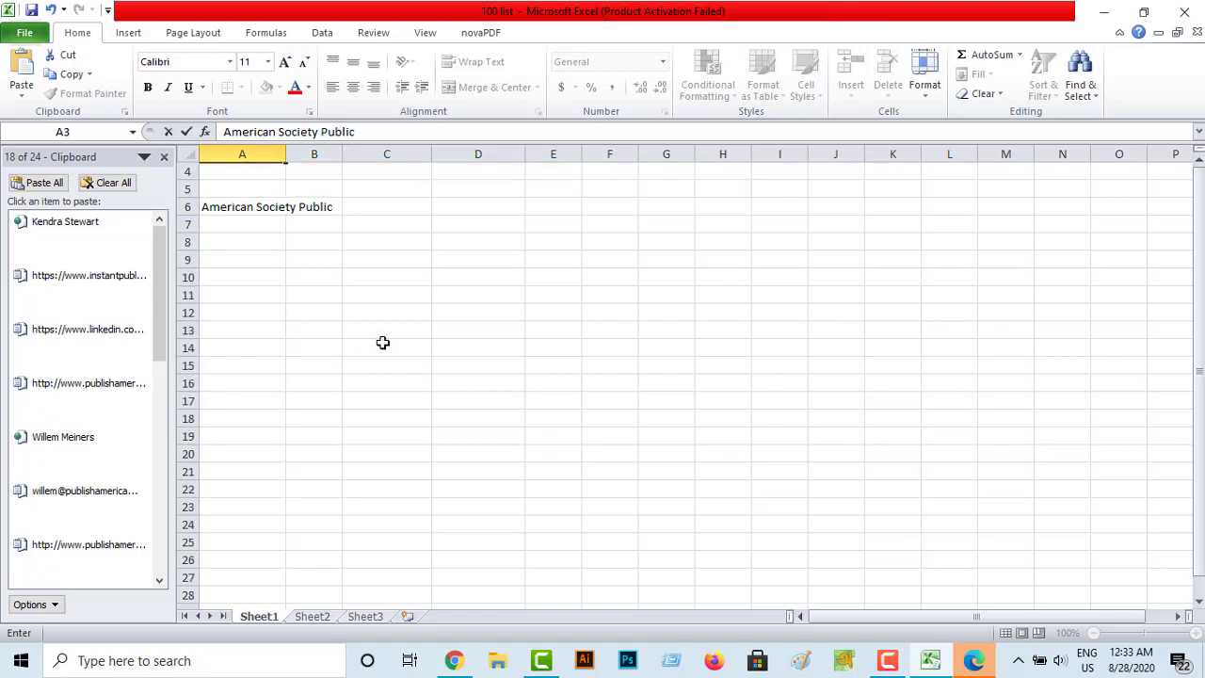
left_click(385, 209)
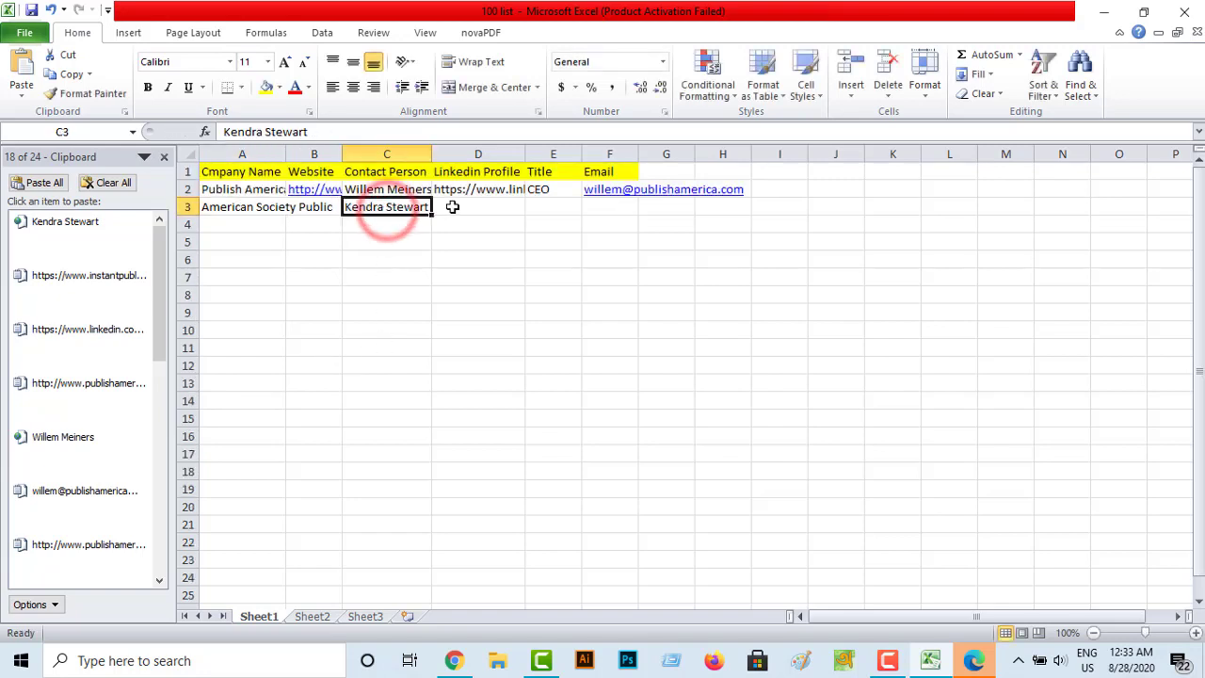
Step: Copy the ASPA page's web address from Chrome and paste it into website cell B3 of the Excel list
left_click(315, 207)
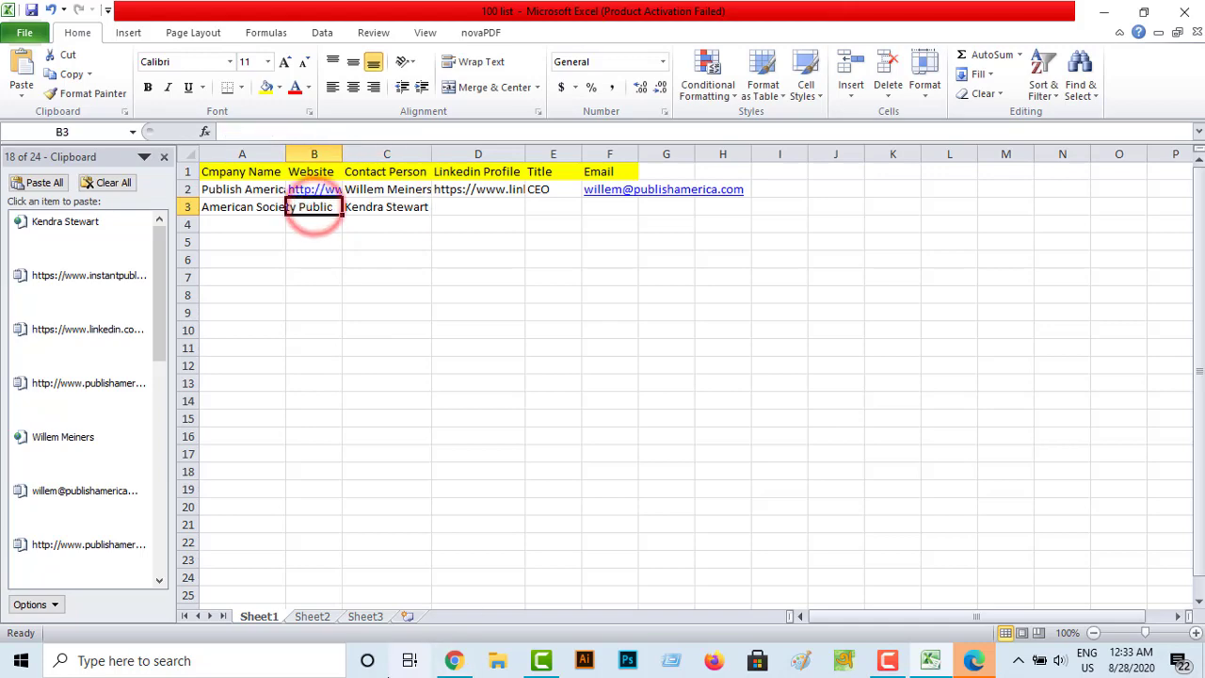
left_click(454, 660)
left_click(216, 46)
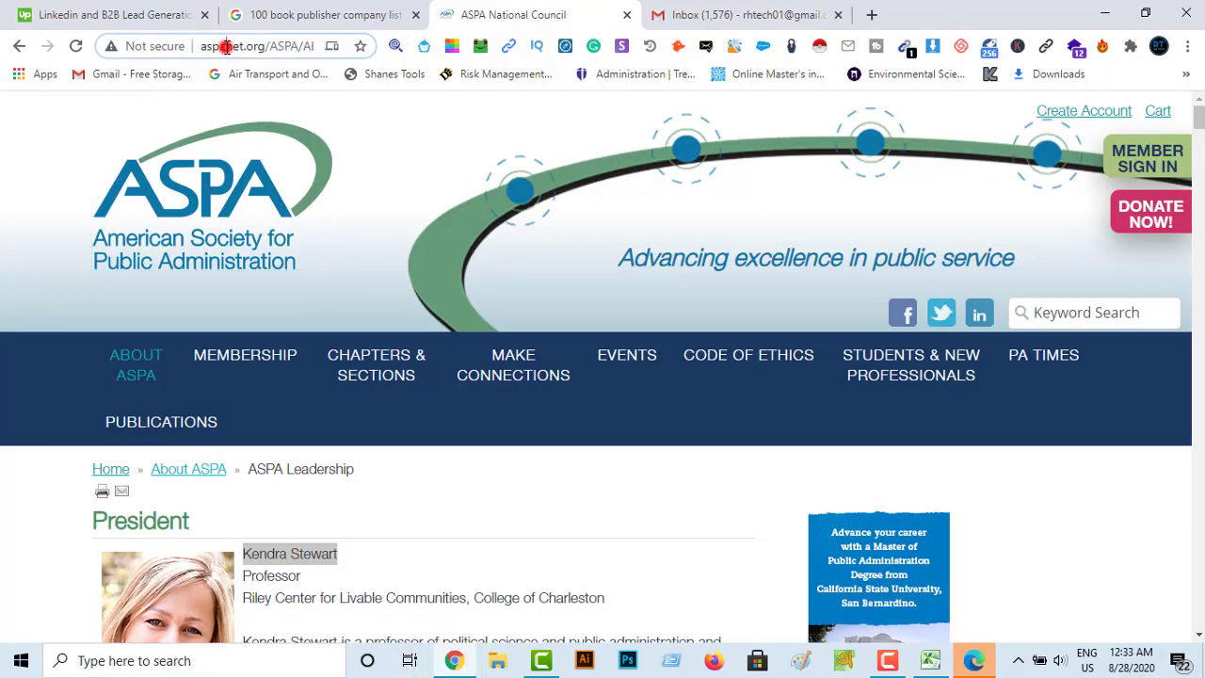
right_click(224, 46)
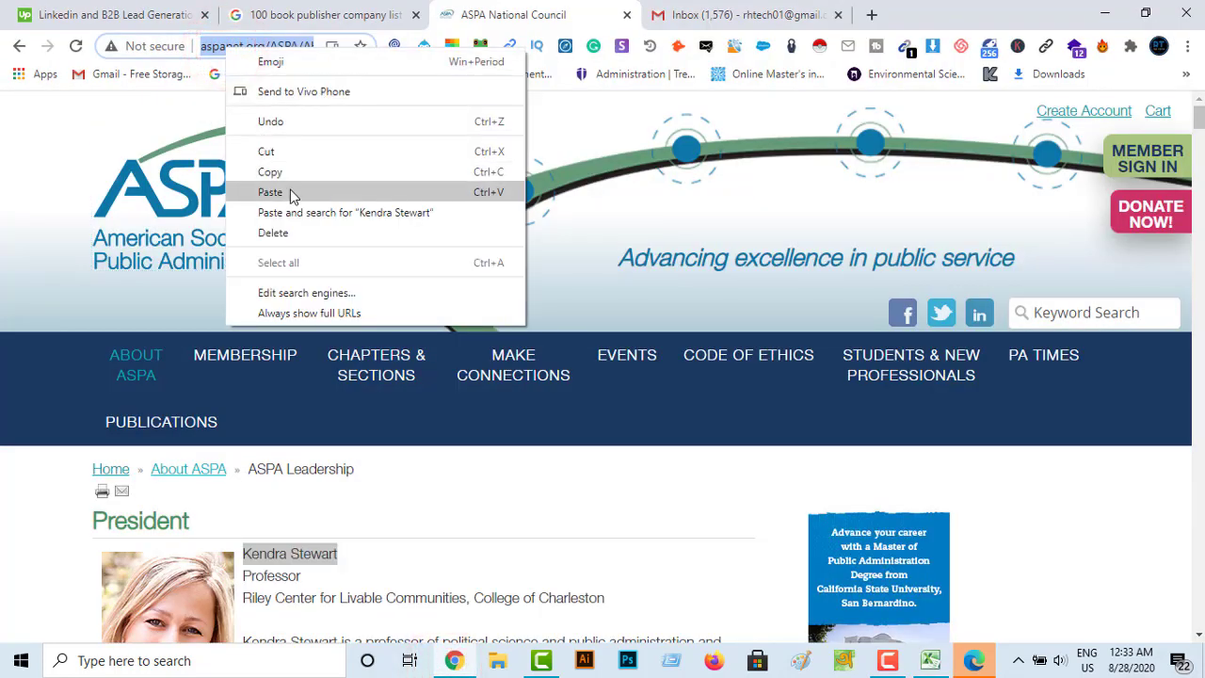
left_click(281, 172)
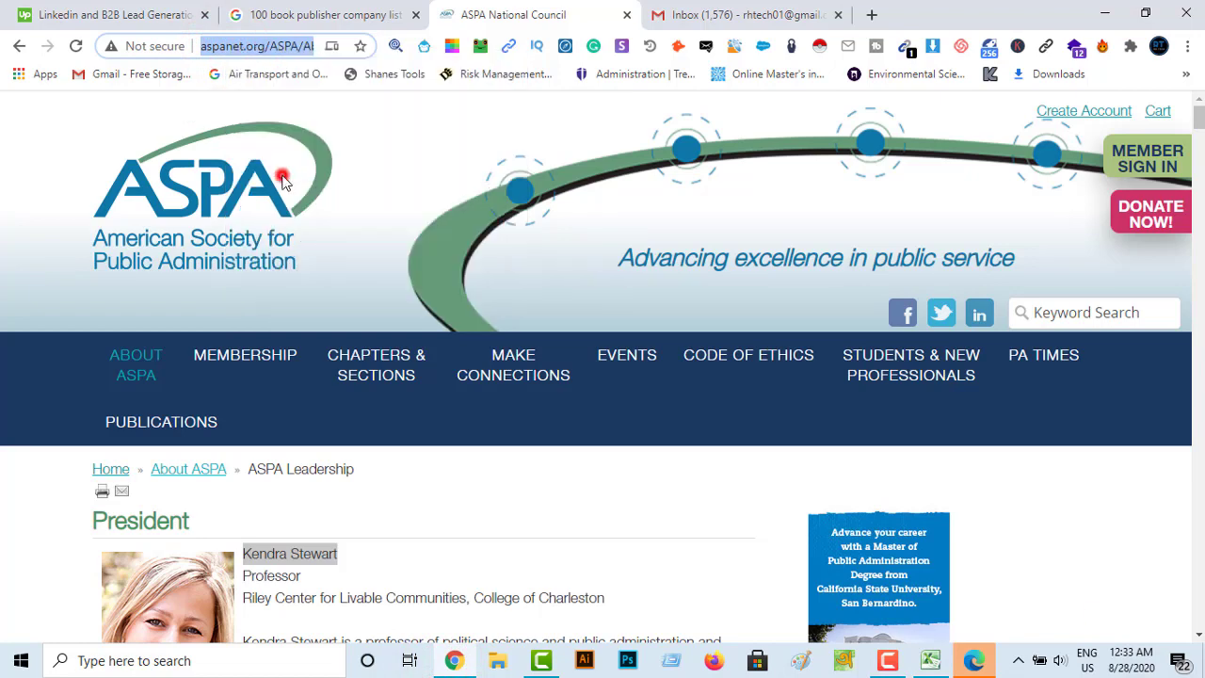
left_click(931, 660)
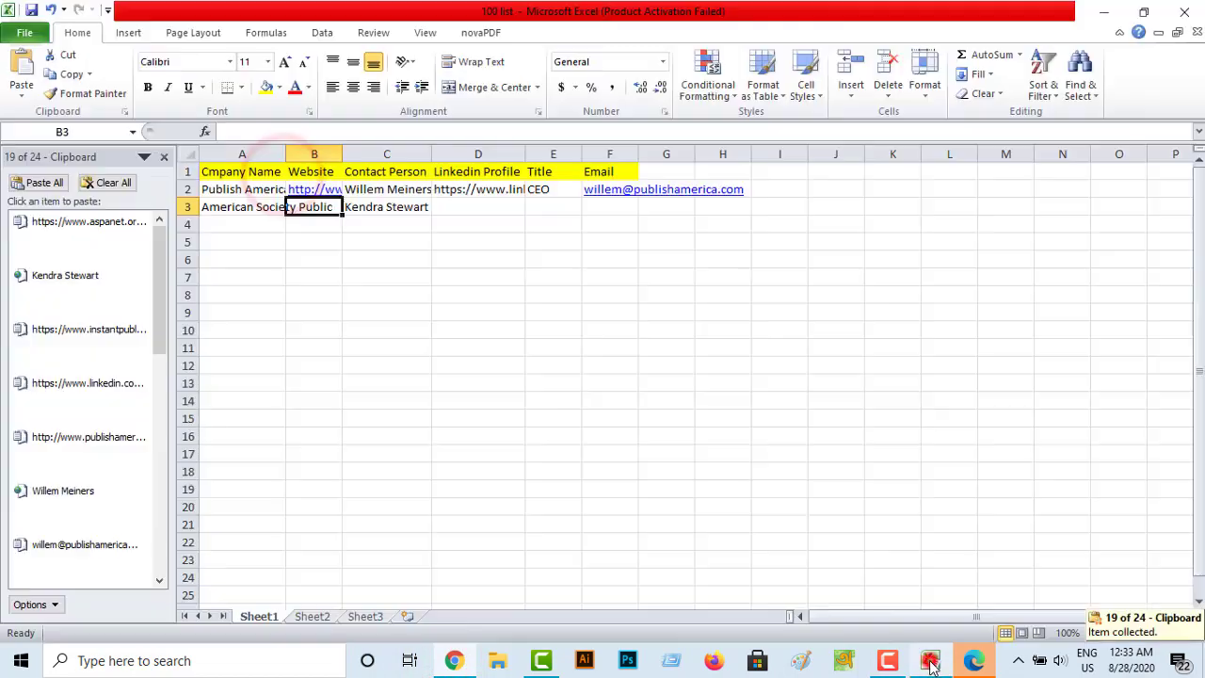
double_click(301, 210)
right_click(304, 212)
left_click(342, 278)
left_click(321, 244)
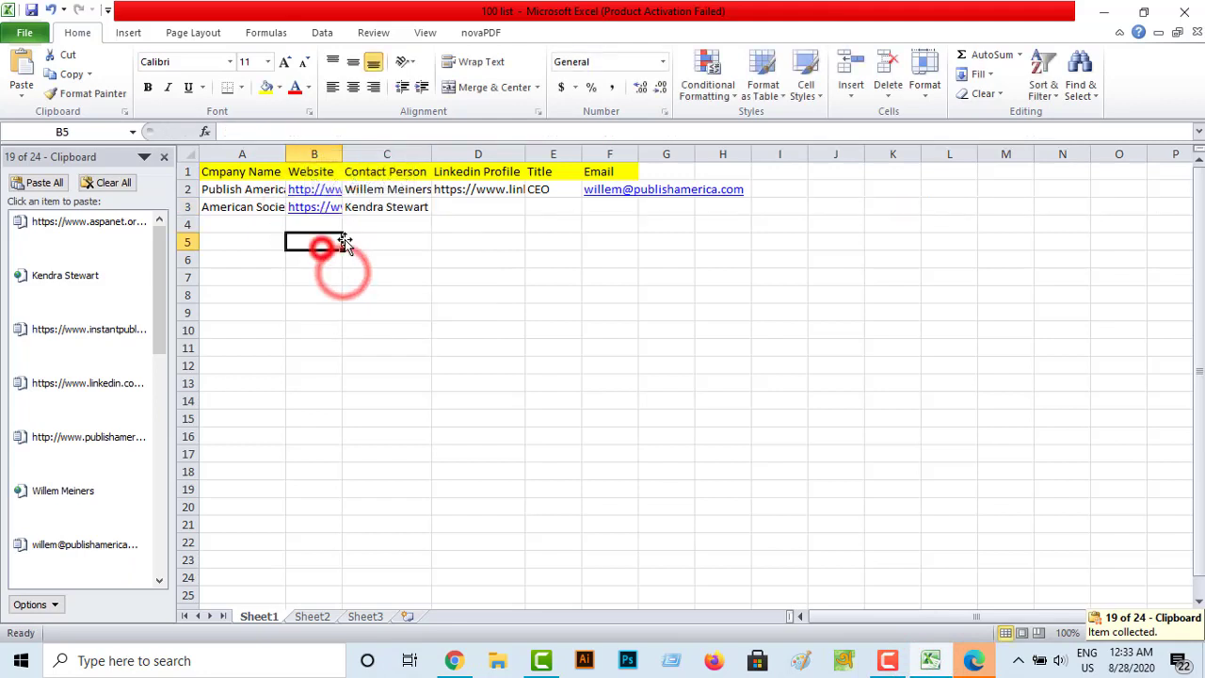
Step: Select LinkedIn cell D3, copy the president's name in Chrome, and start a new-tab query with the name in quotes plus an empty quote pair
left_click(460, 206)
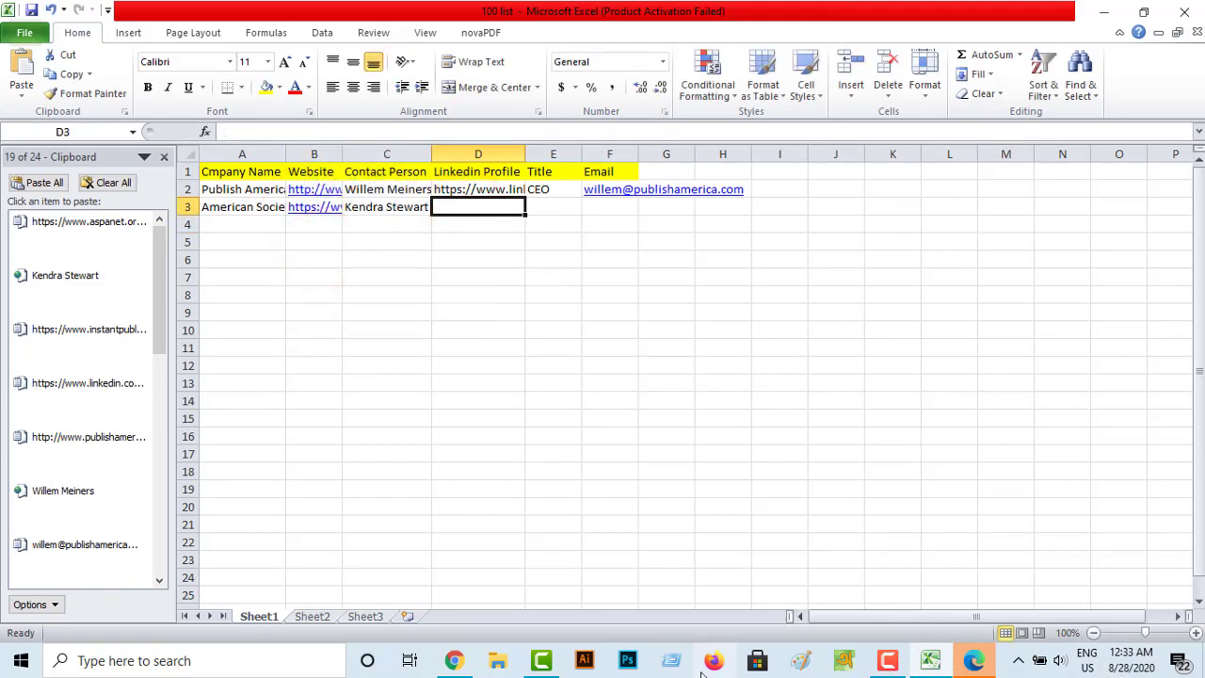
left_click(454, 660)
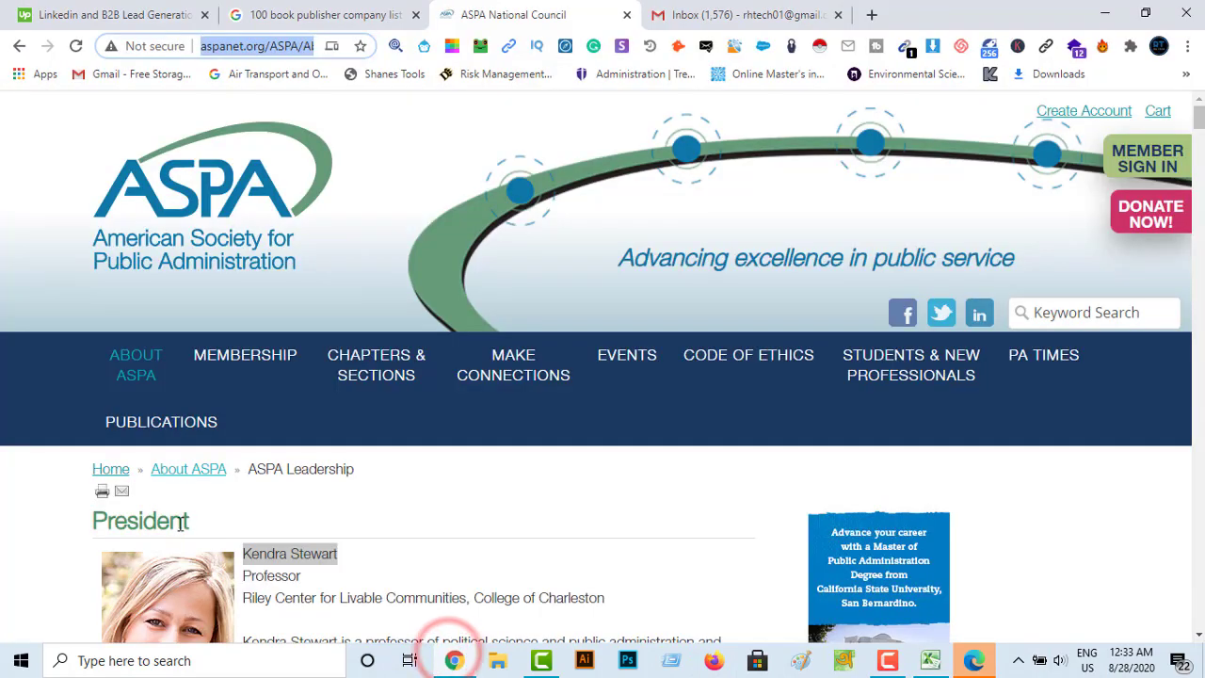
right_click(267, 554)
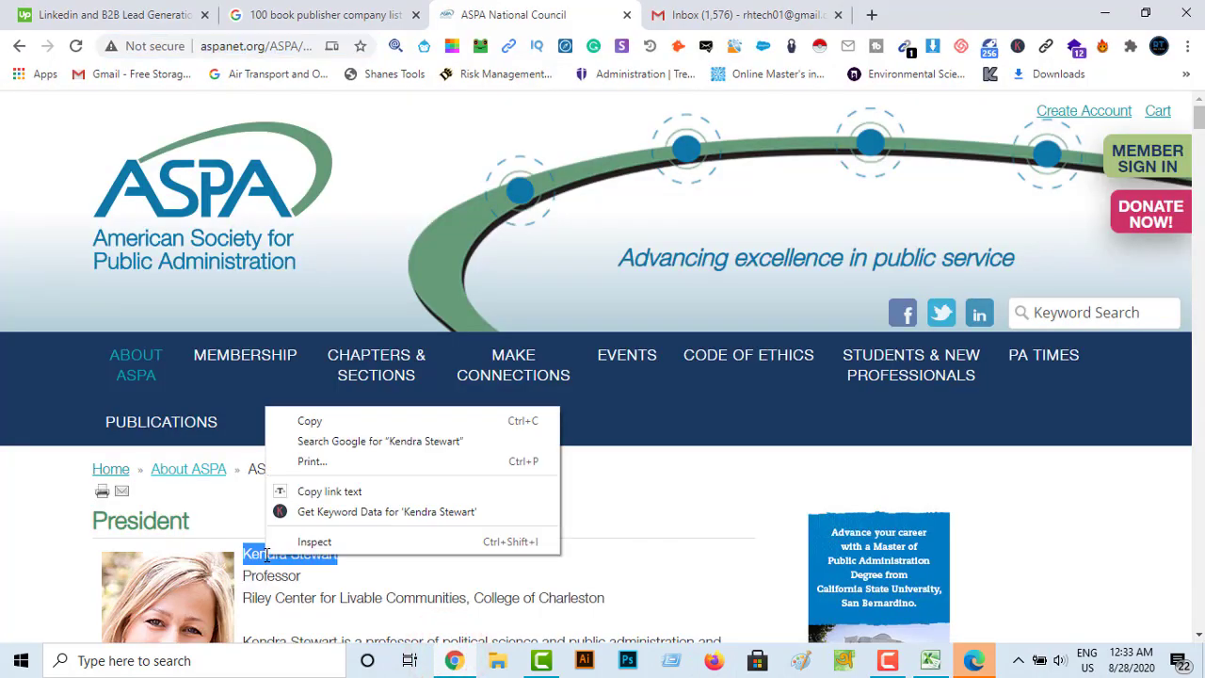
left_click(317, 419)
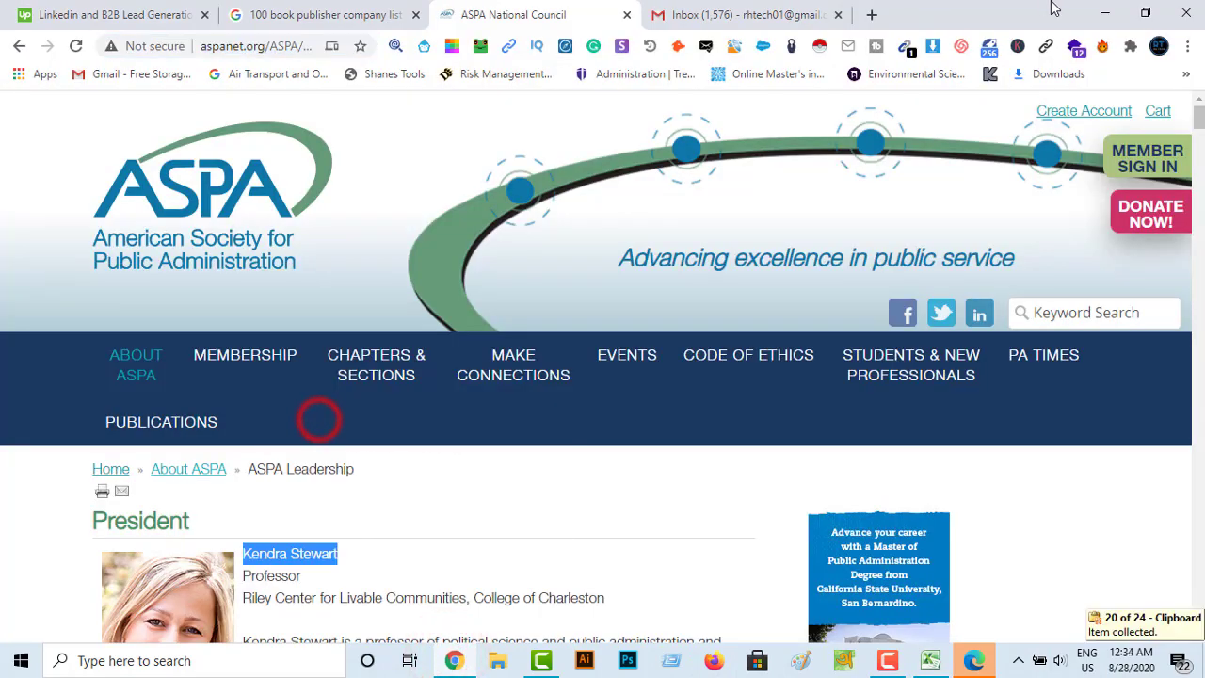
left_click(871, 13)
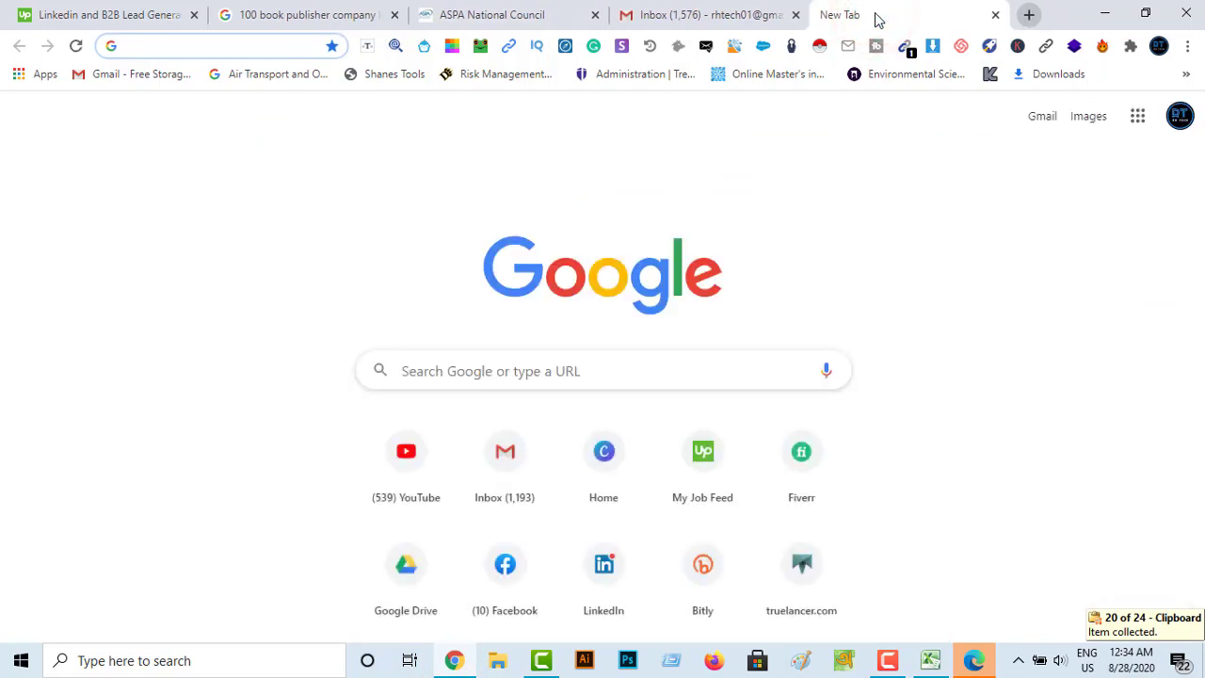
type("\"\"")
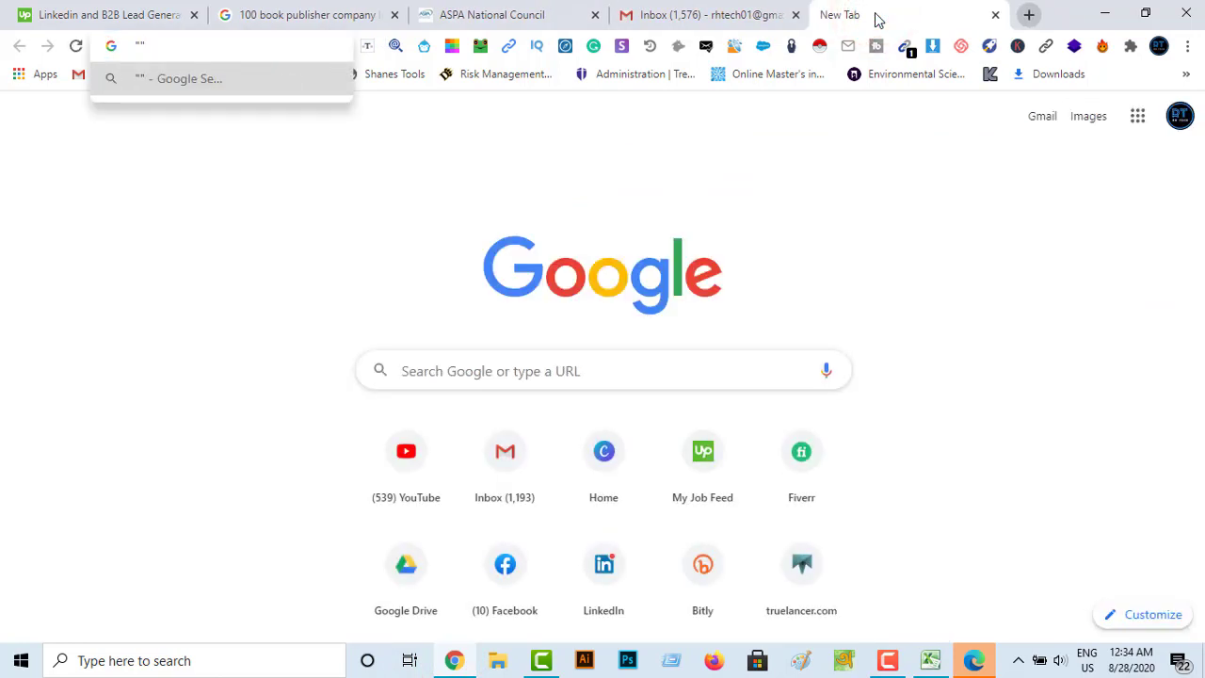
key("ctrl+v")
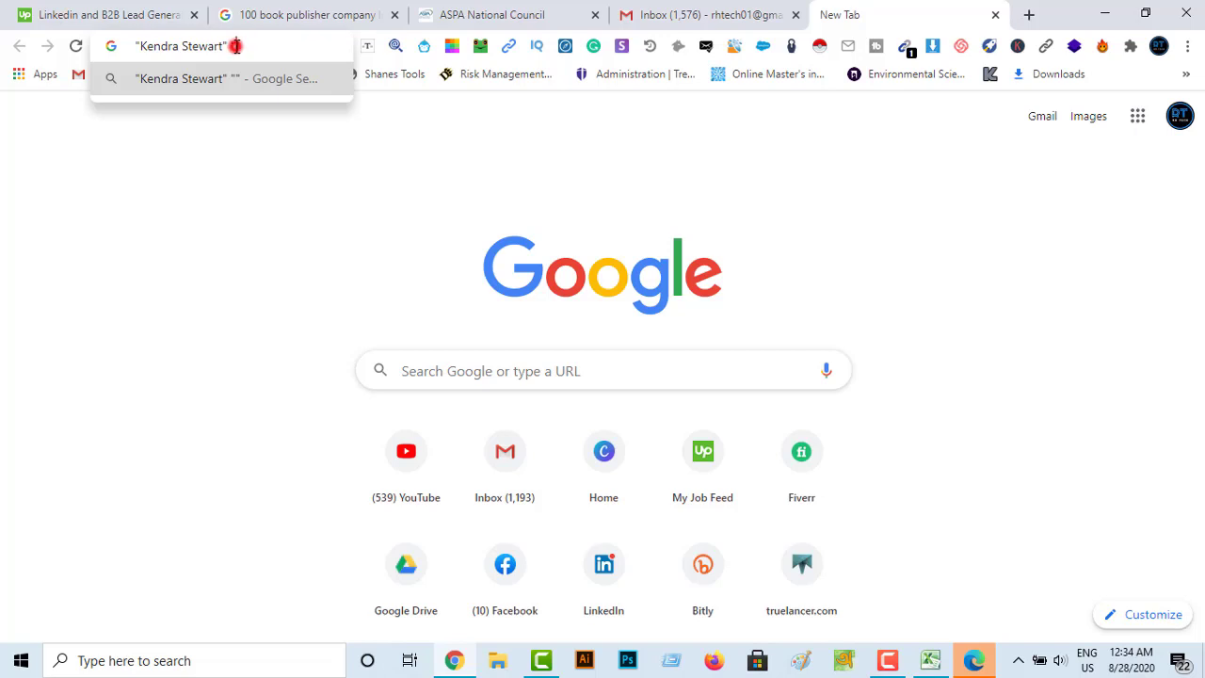
Step: Copy the site's base web address from the ASPA page and paste it into the empty quote pair of the new-tab query
left_click(439, 13)
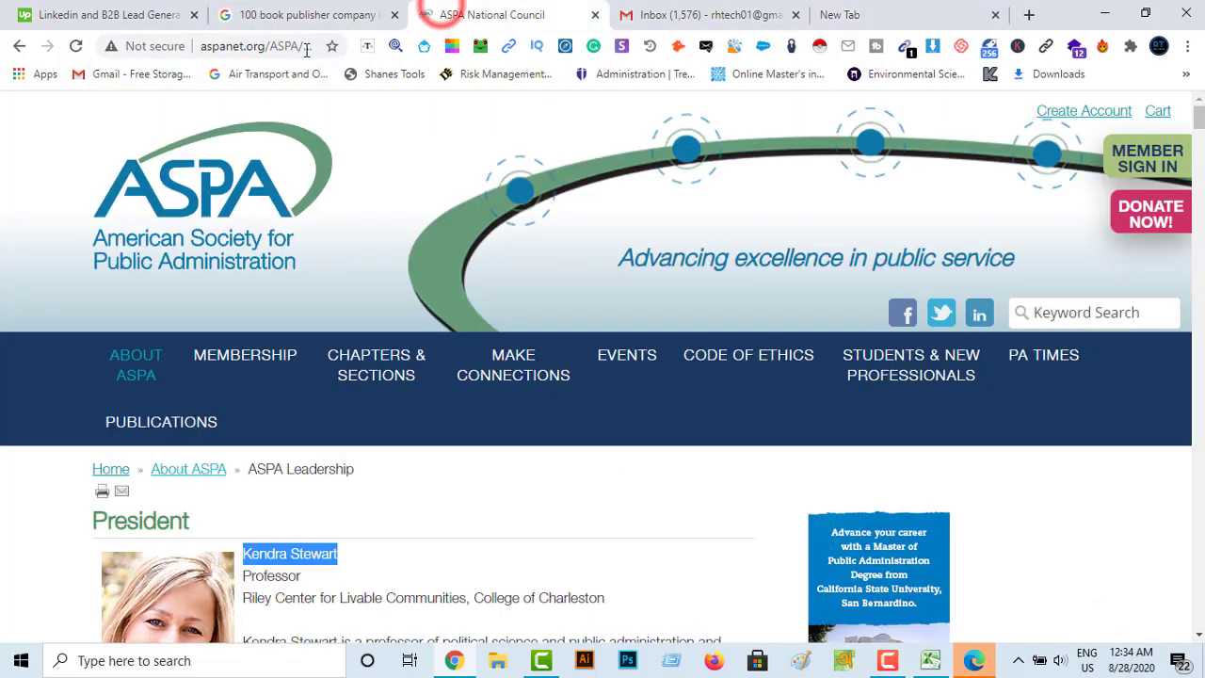
left_click_drag(264, 45, 205, 47)
right_click(205, 47)
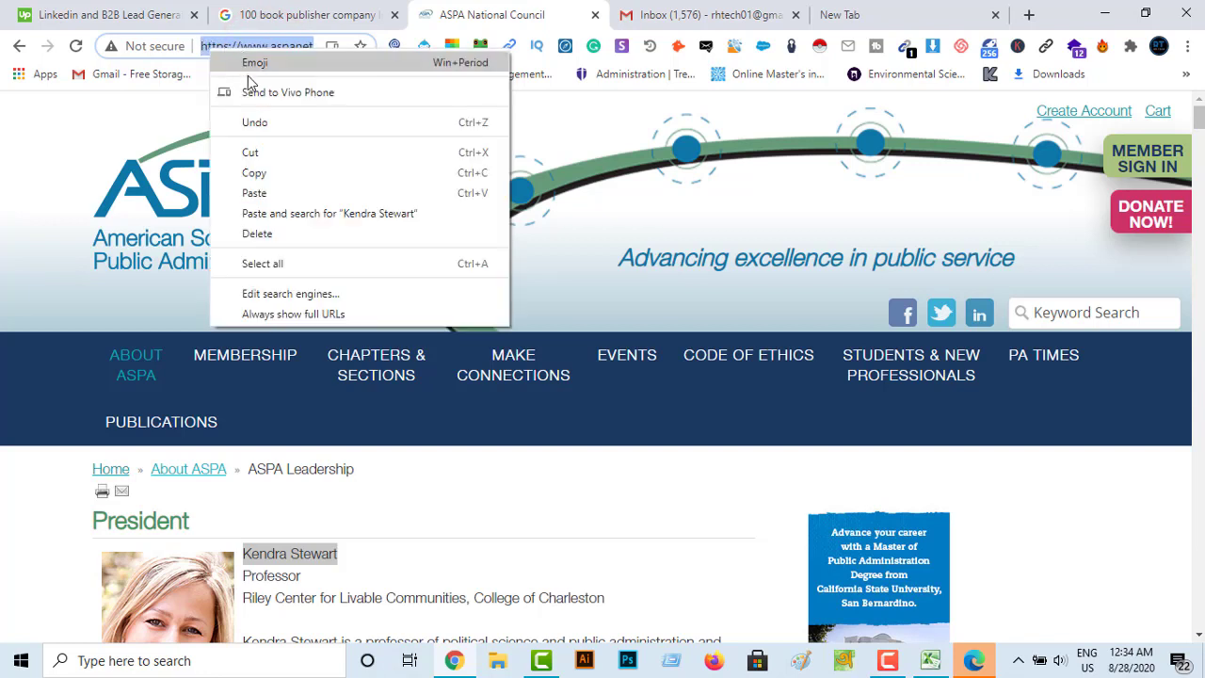
left_click(254, 179)
left_click(836, 11)
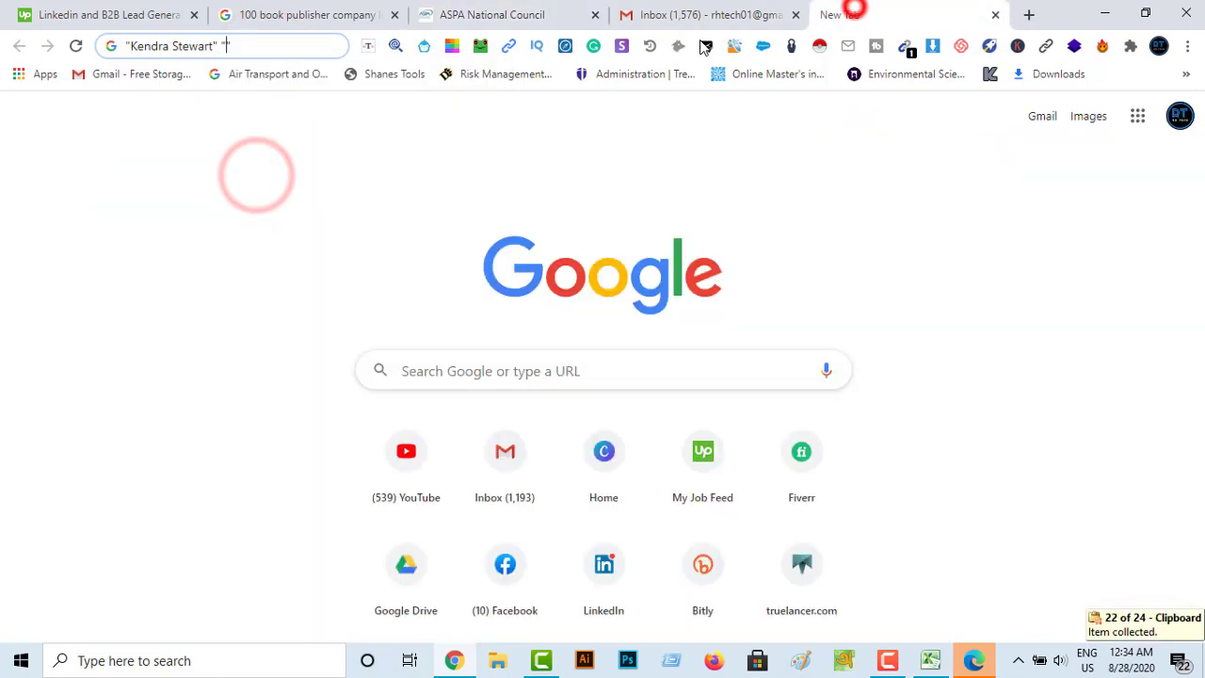
right_click(226, 47)
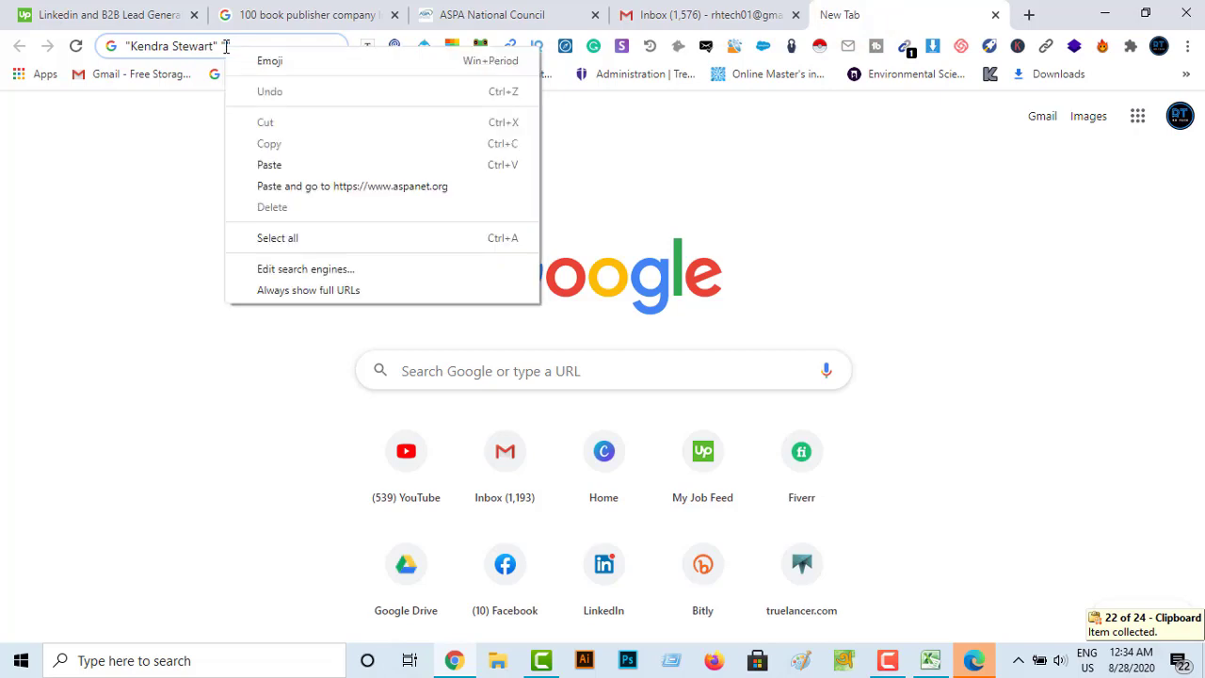
left_click(268, 164)
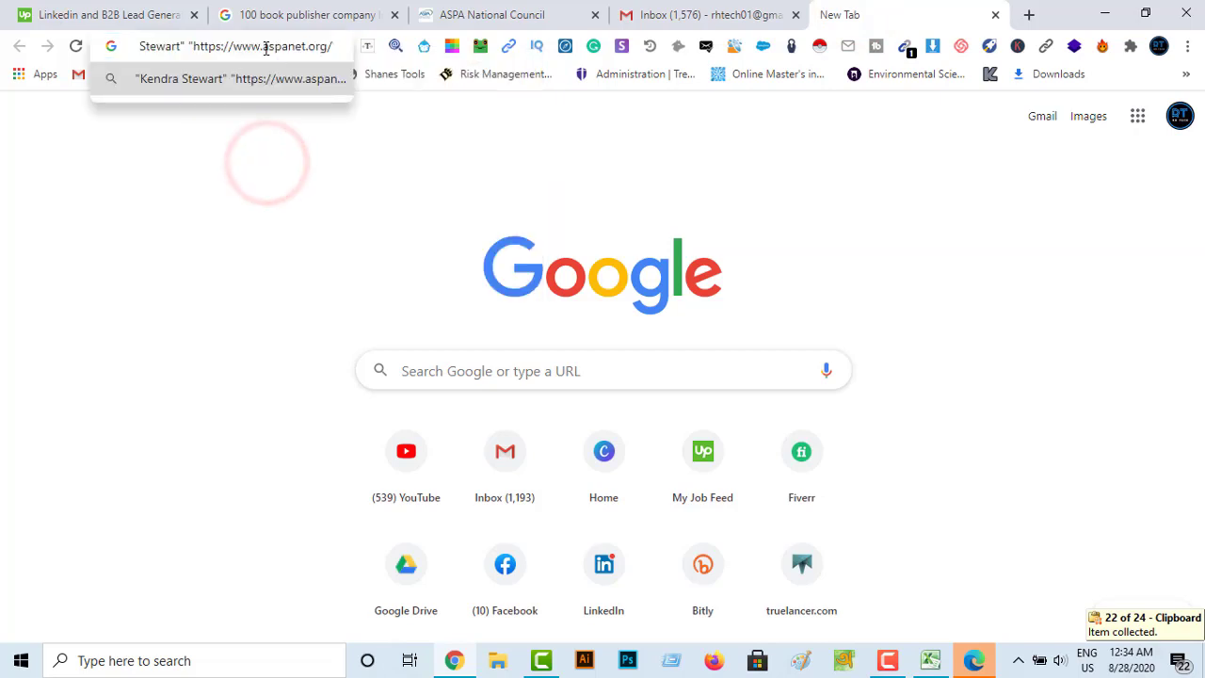
Step: Trim the pasted address to "aspanet.org", add linkedin after the closing quote, and run the Google search
left_click_drag(254, 47, 198, 52)
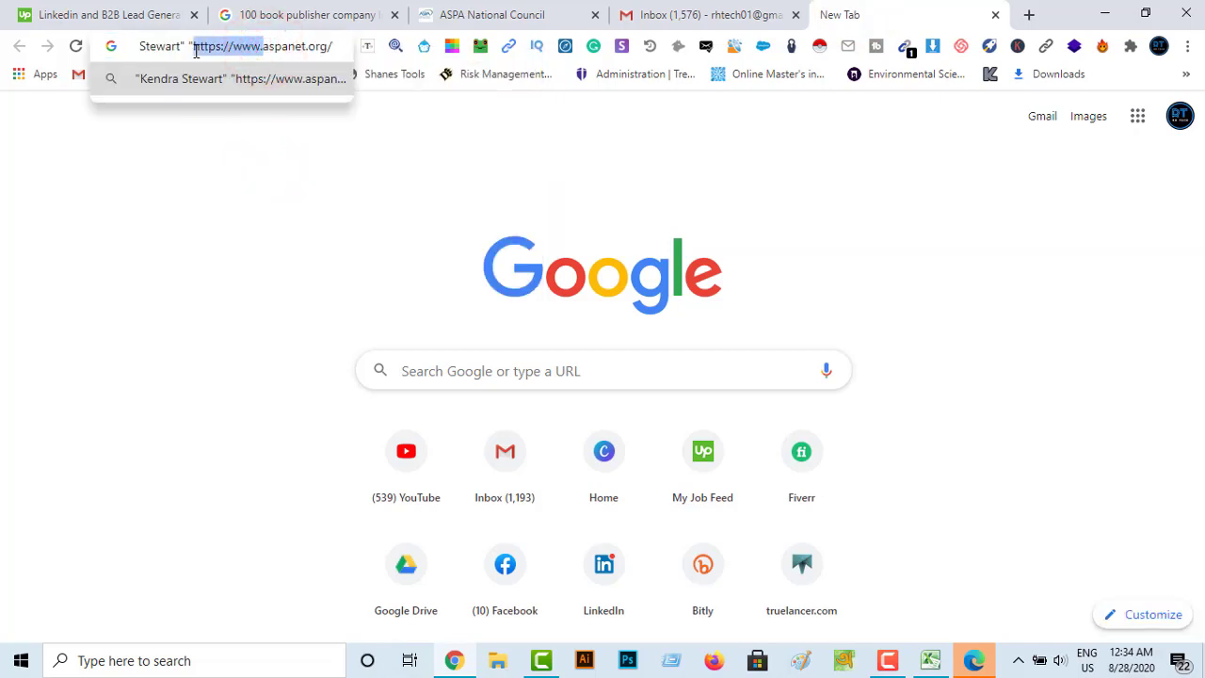
key("BackSpace")
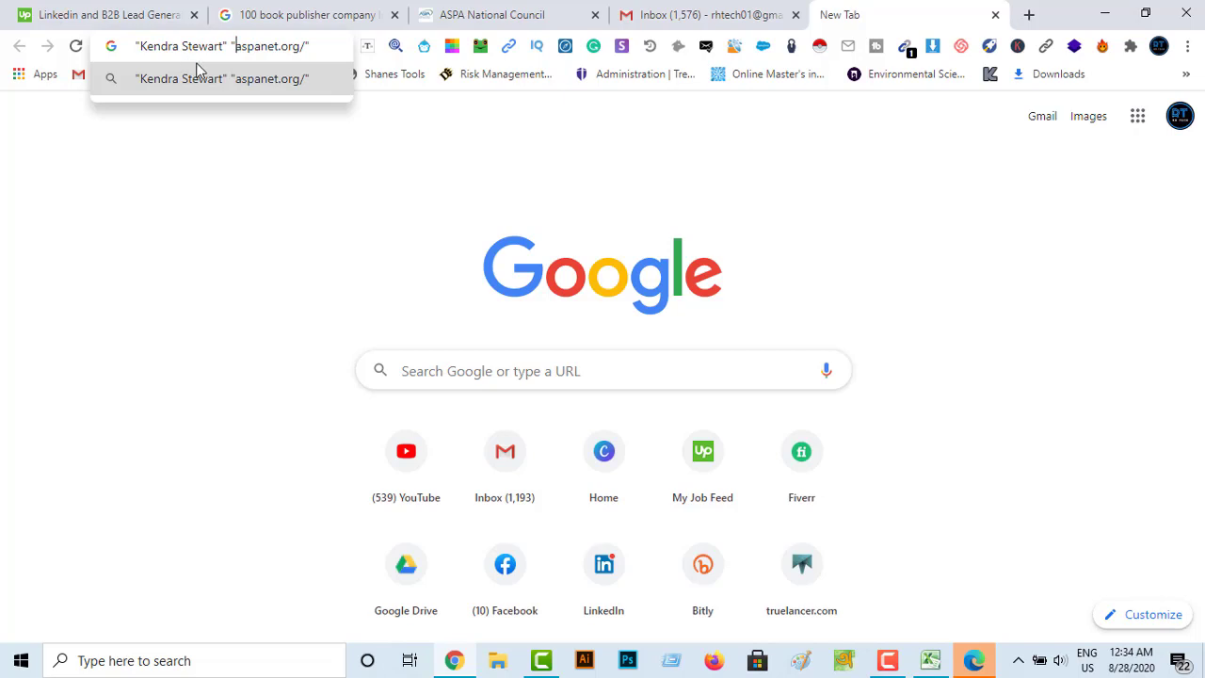
left_click(304, 46)
key("BackSpace")
type("linkedin")
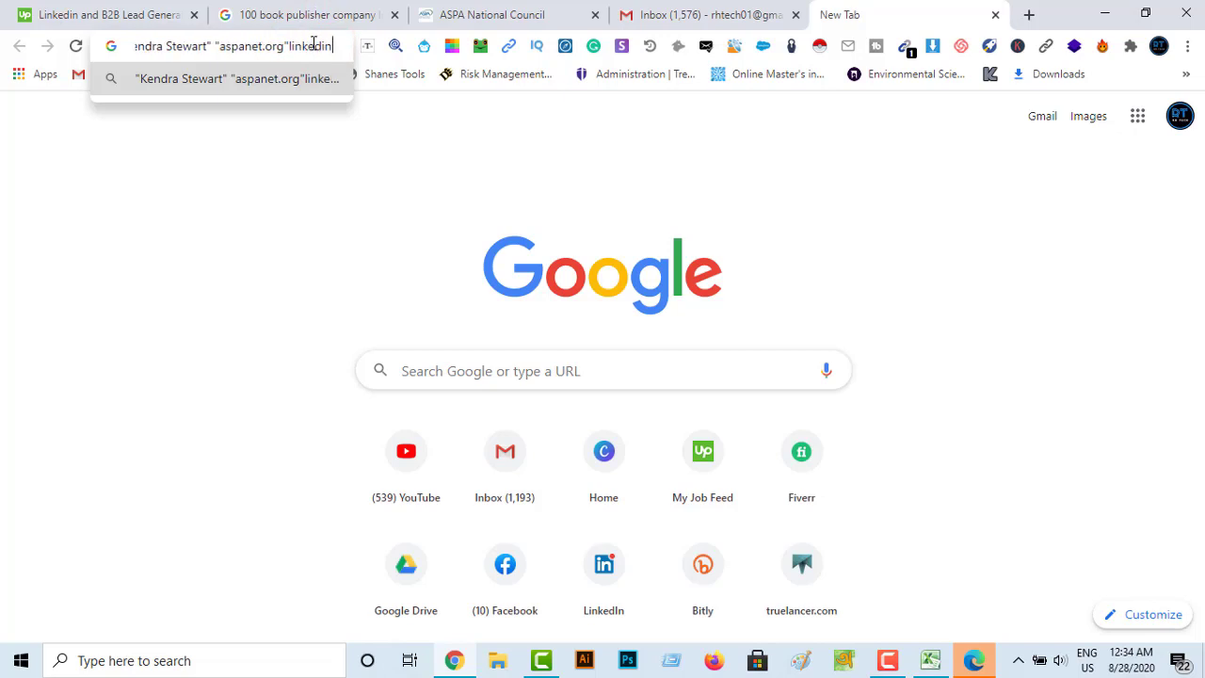
key("Return")
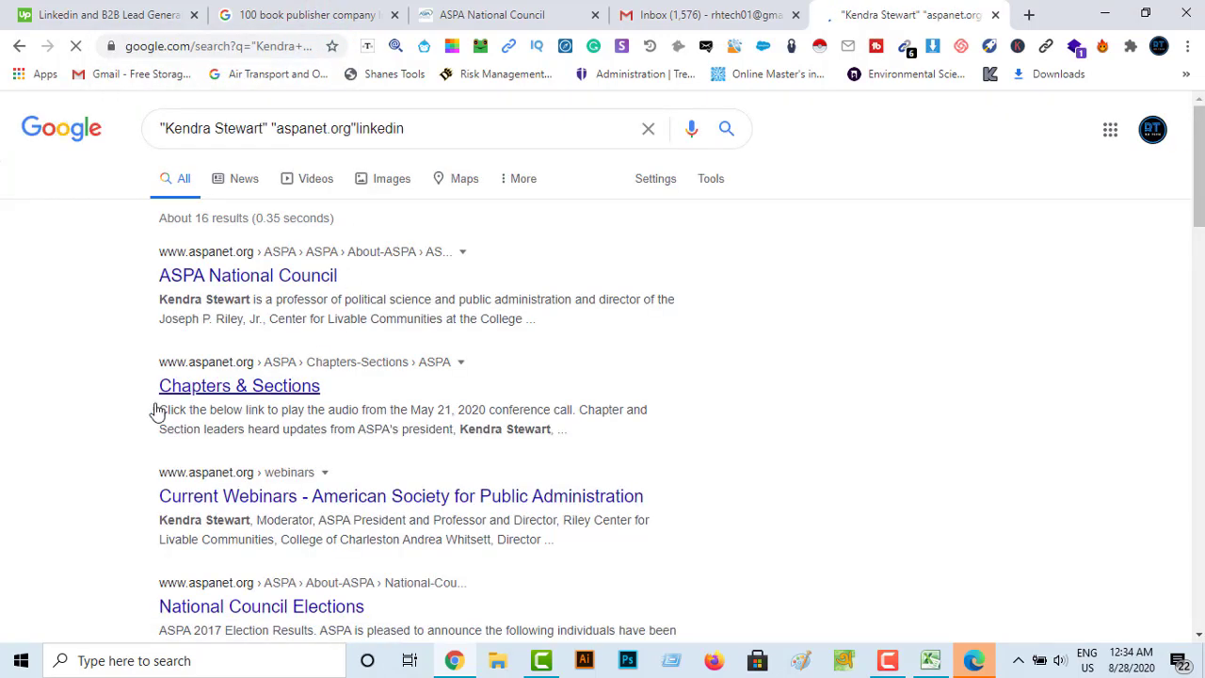
Step: Examine the Google results for a LinkedIn or other business profile of the ASPA president
scroll(458, 443, "down", 1)
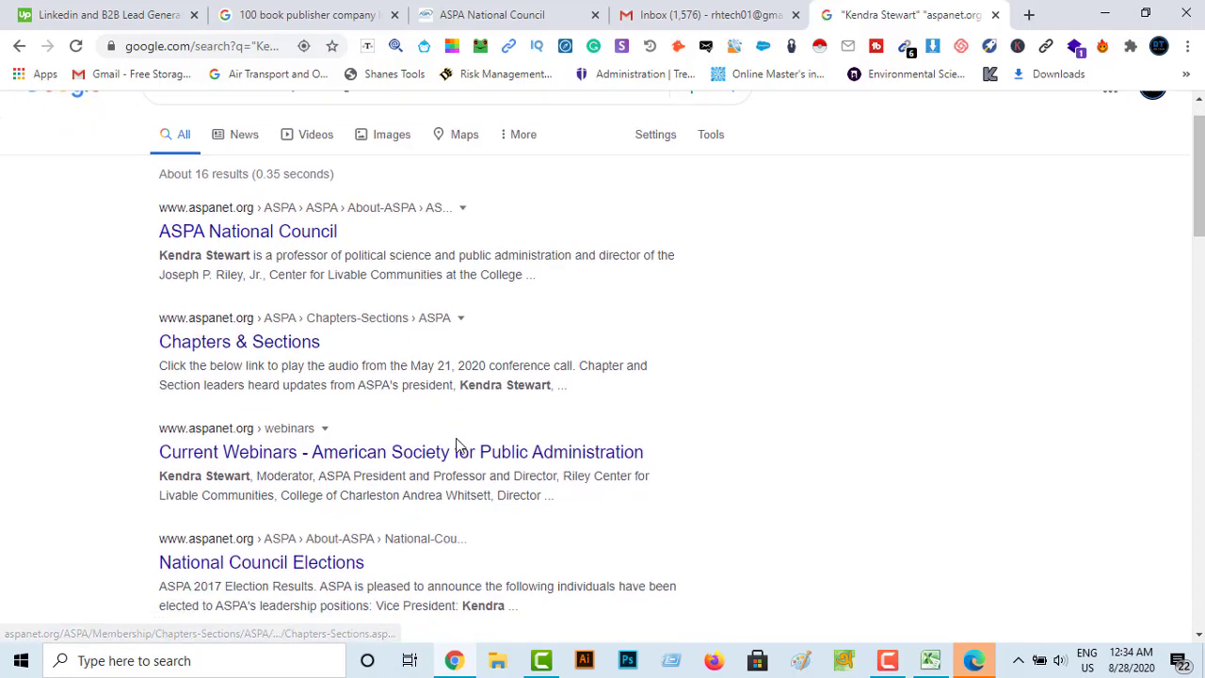
scroll(457, 443, "down", 3)
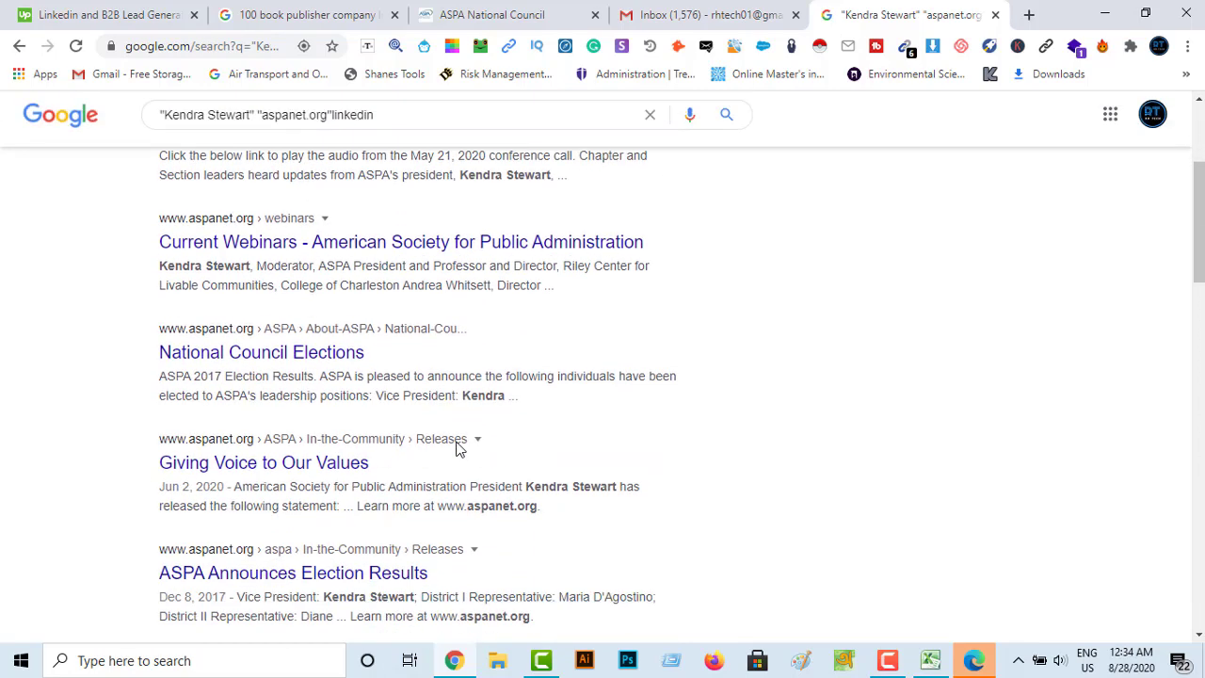
scroll(458, 435, "down", 2)
scroll(459, 431, "down", 5)
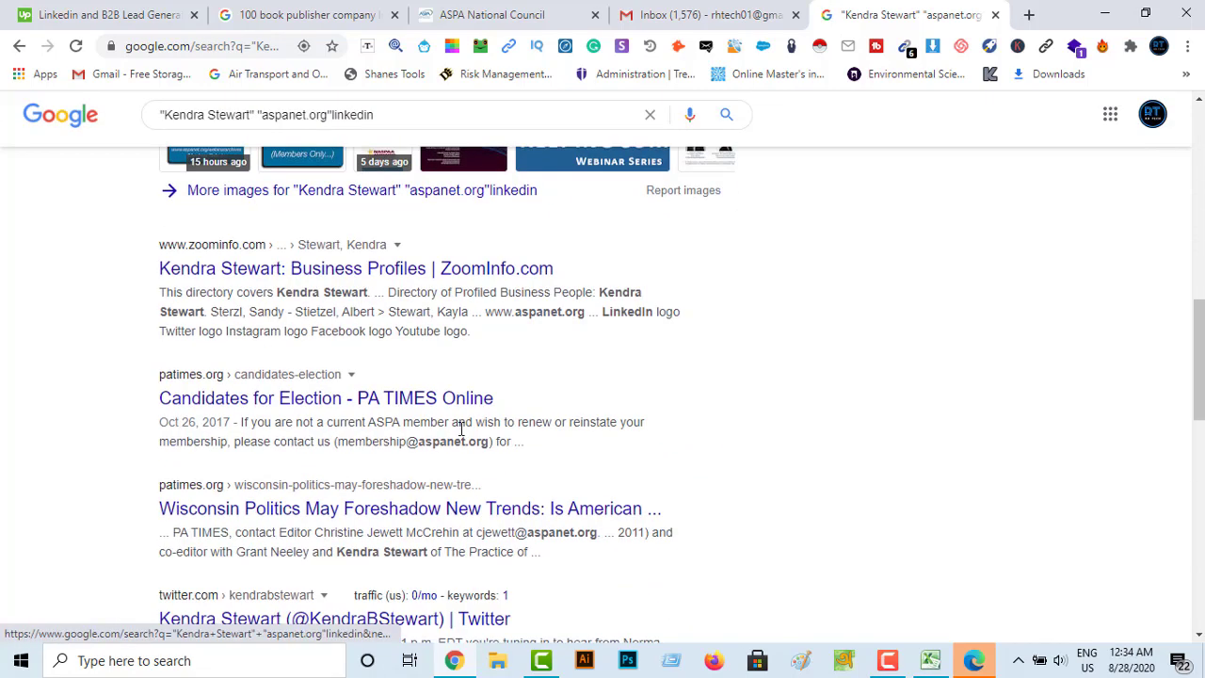
scroll(460, 429, "up", 3)
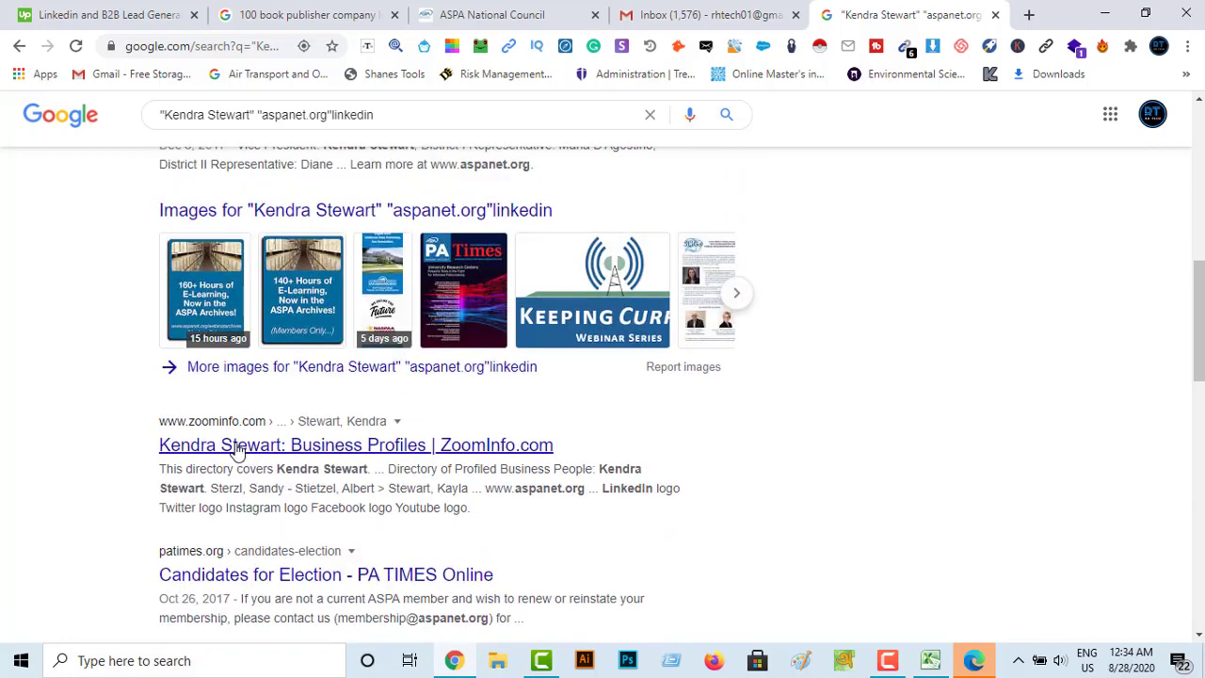
scroll(240, 462, "up", 8)
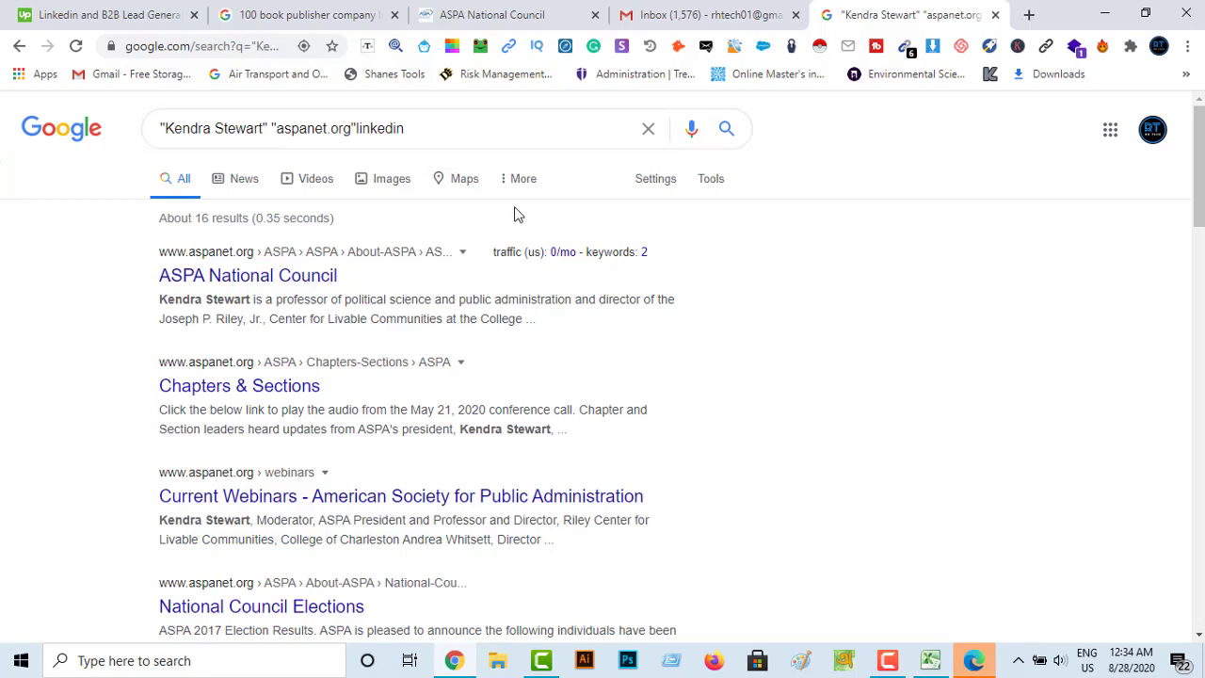
scroll(522, 426, "down", 7)
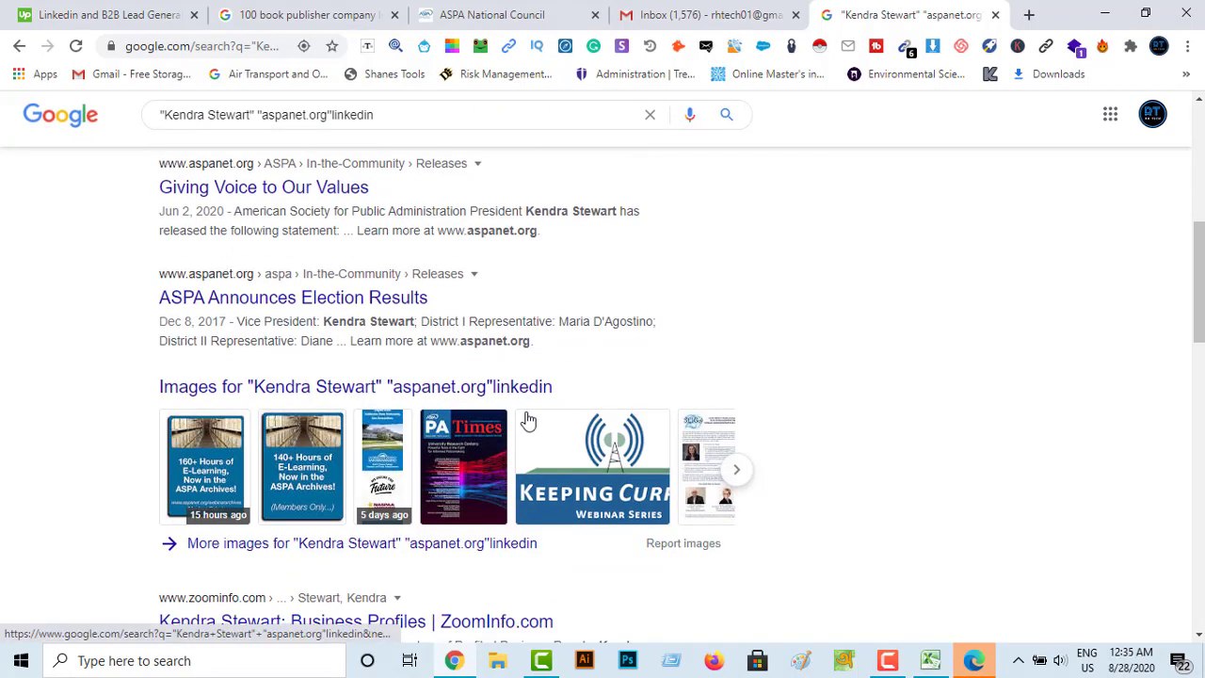
scroll(586, 369, "down", 1)
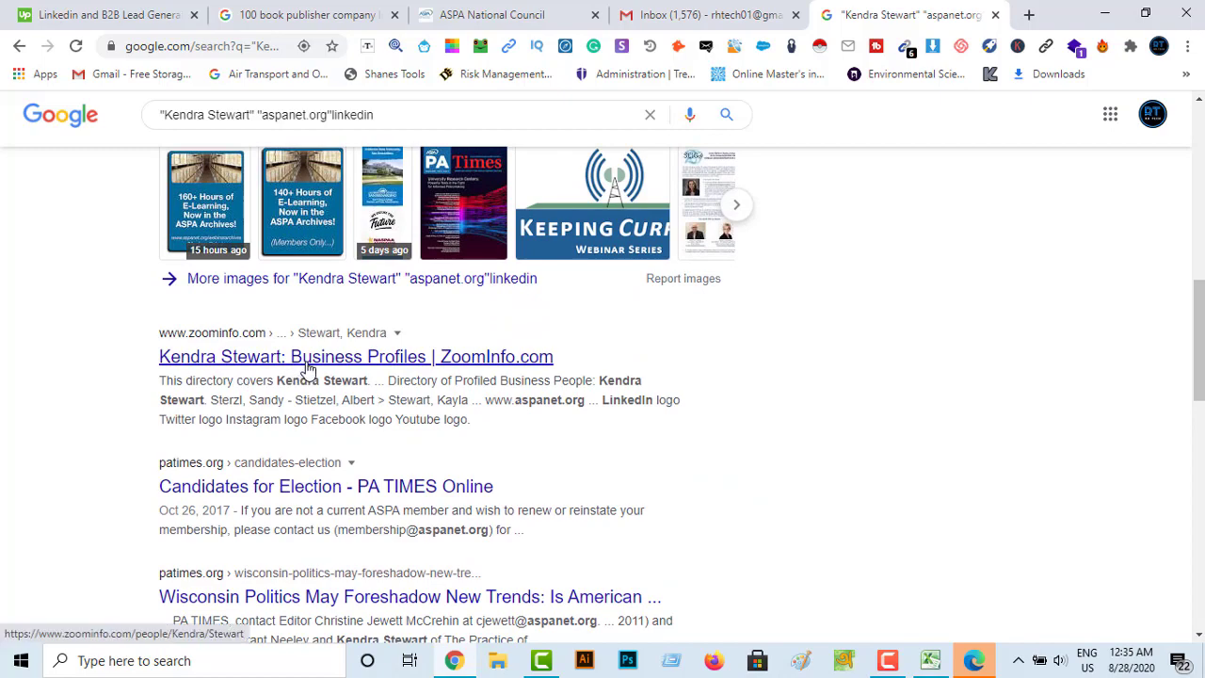
scroll(309, 369, "down", 5)
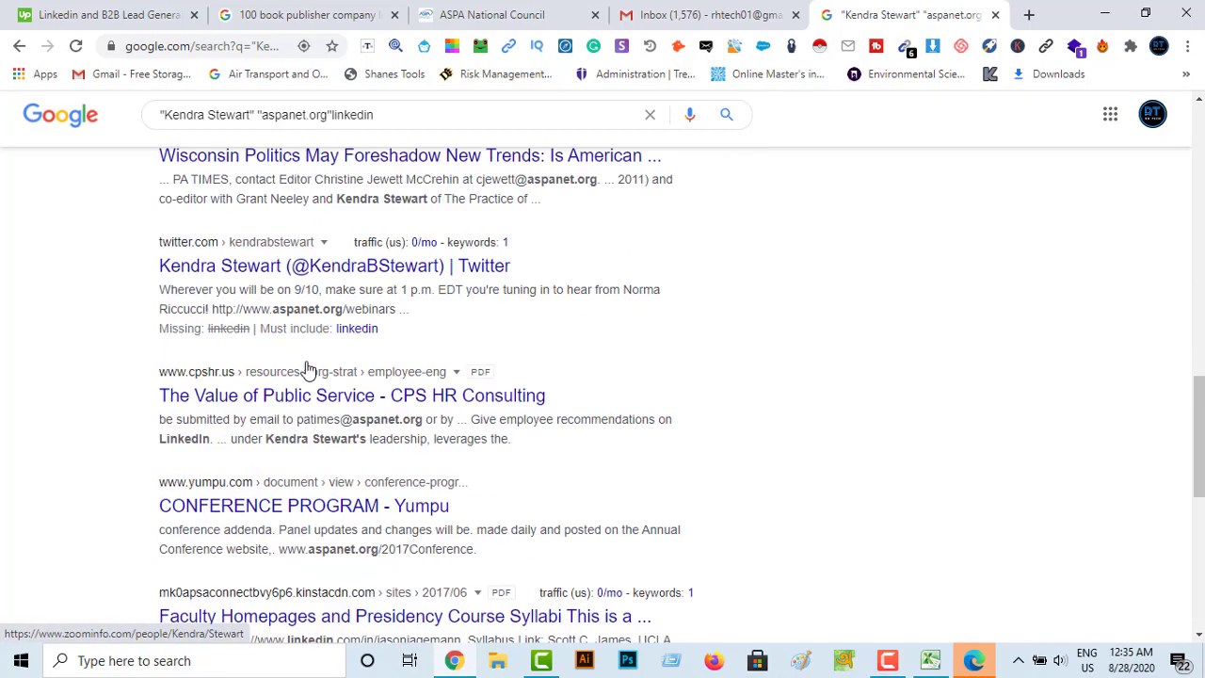
scroll(306, 369, "up", 6)
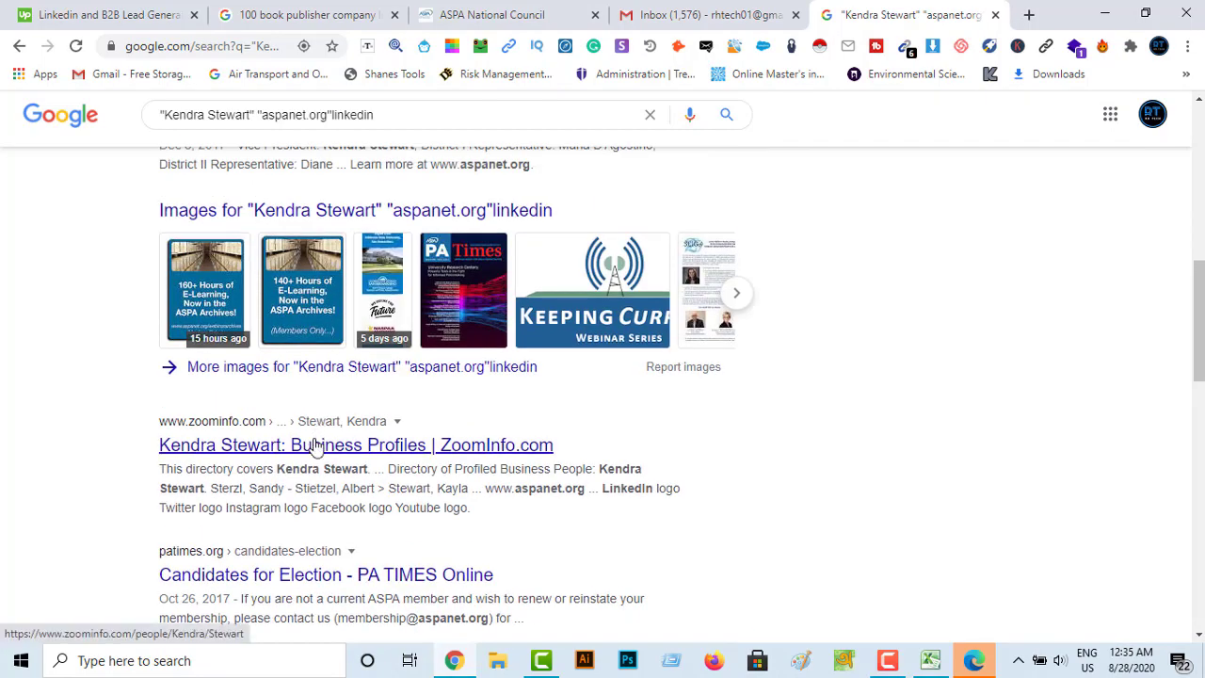
Step: Open the ZoomInfo business profiles result in a new tab and copy its web address
right_click(314, 440)
left_click(386, 204)
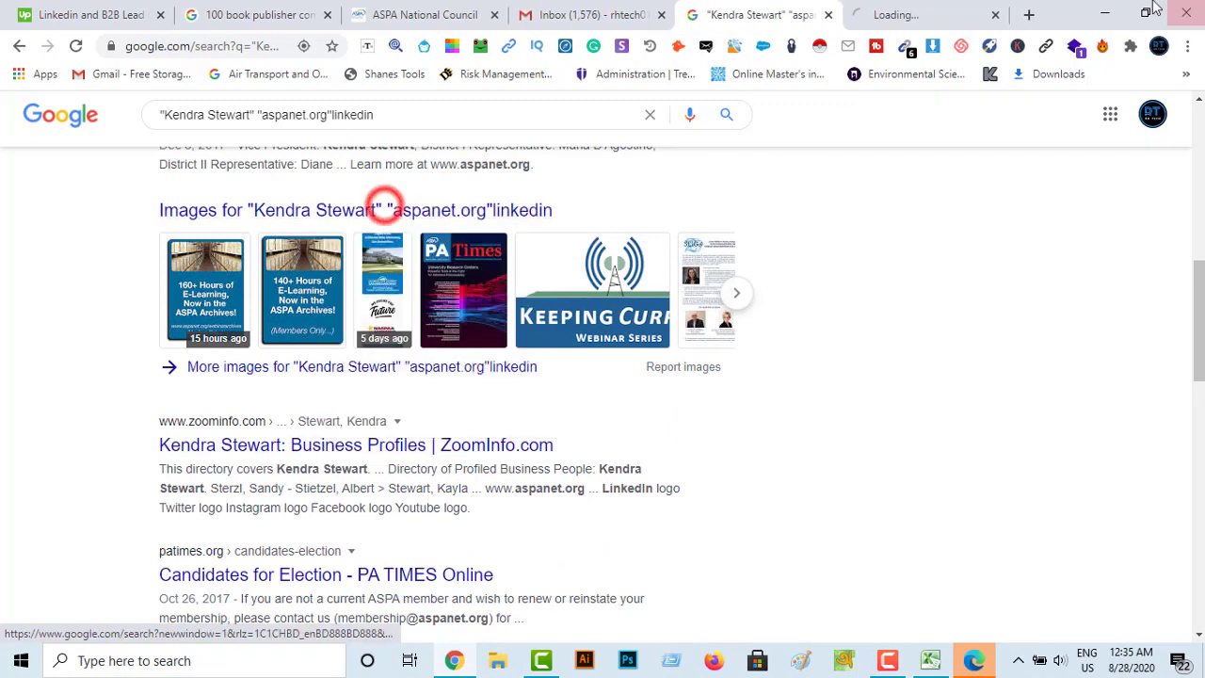
left_click(911, 13)
left_click(229, 45)
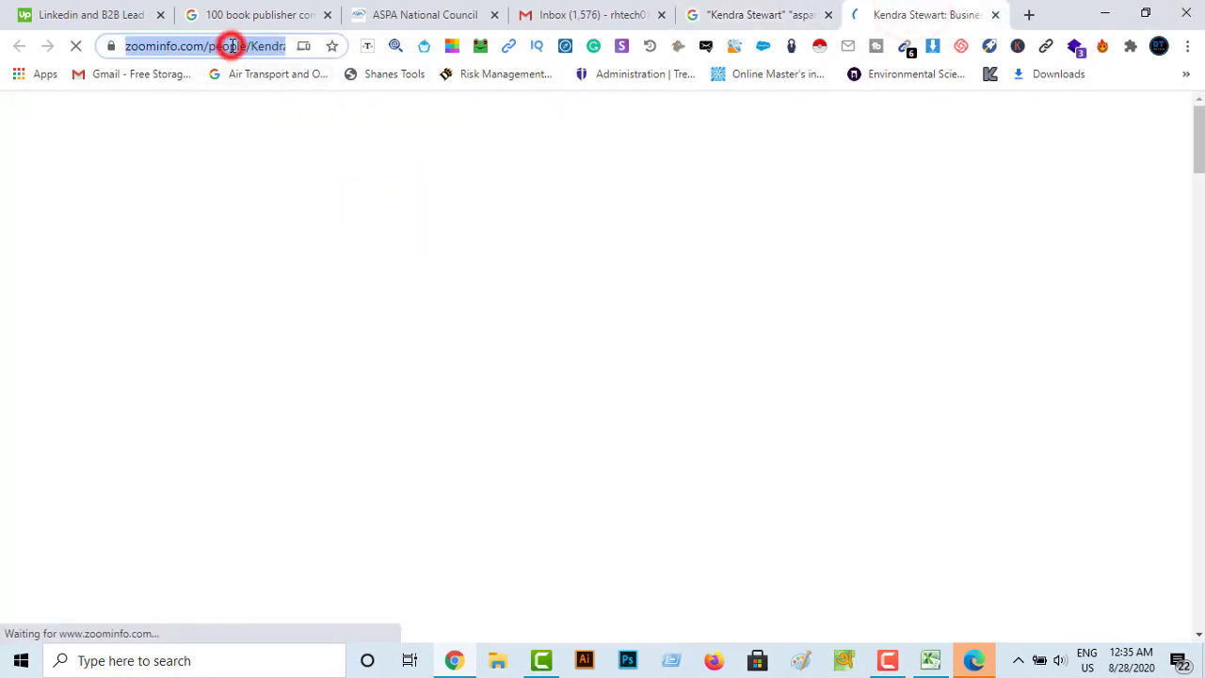
right_click(232, 45)
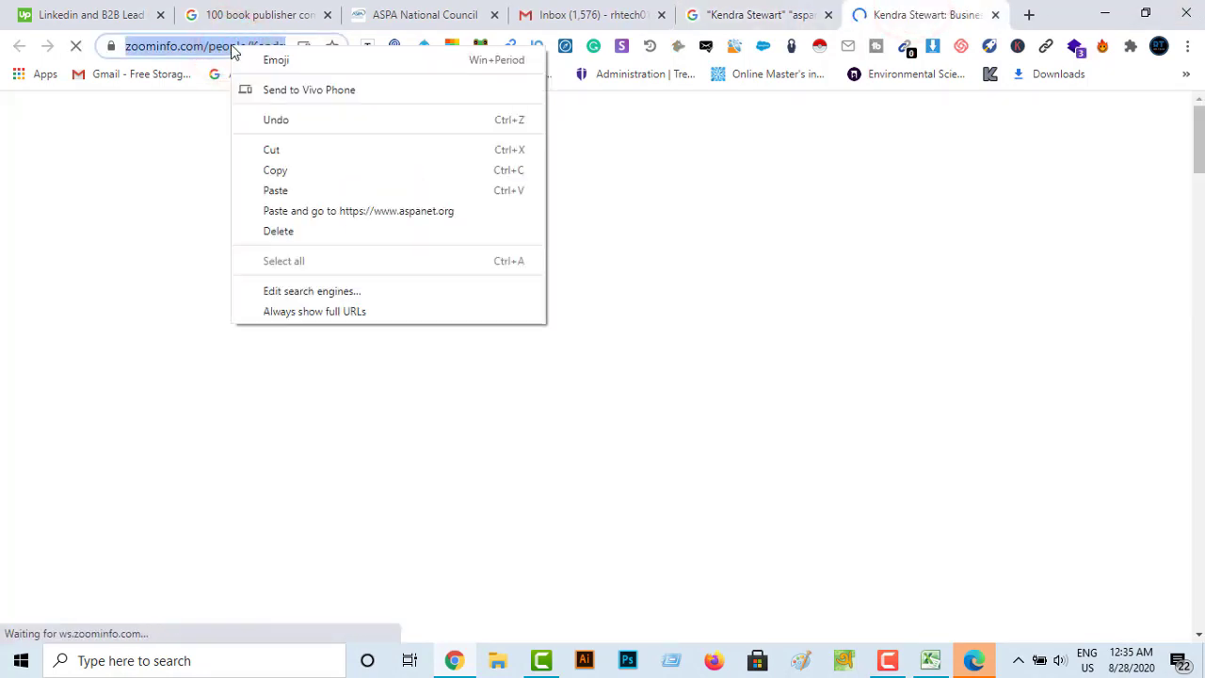
left_click(275, 176)
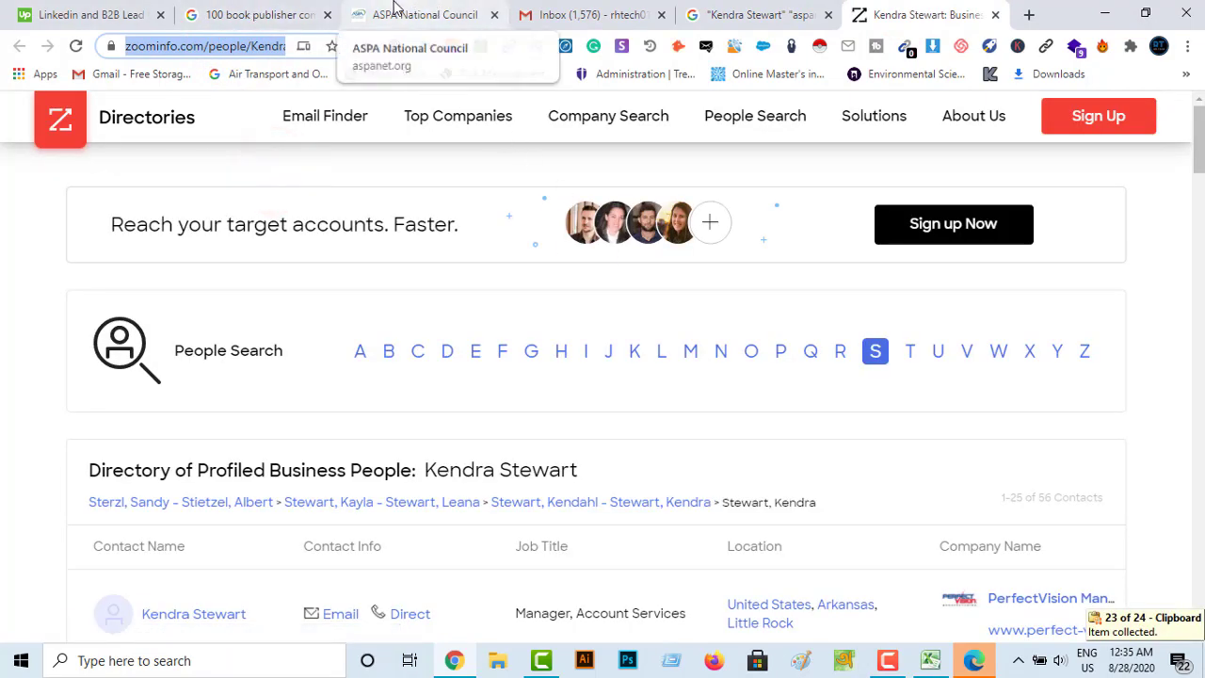
Step: Switch to Excel and paste the ZoomInfo address into LinkedIn profile cell D3, adding the note "(Zoominfo)" after it
left_click(932, 662)
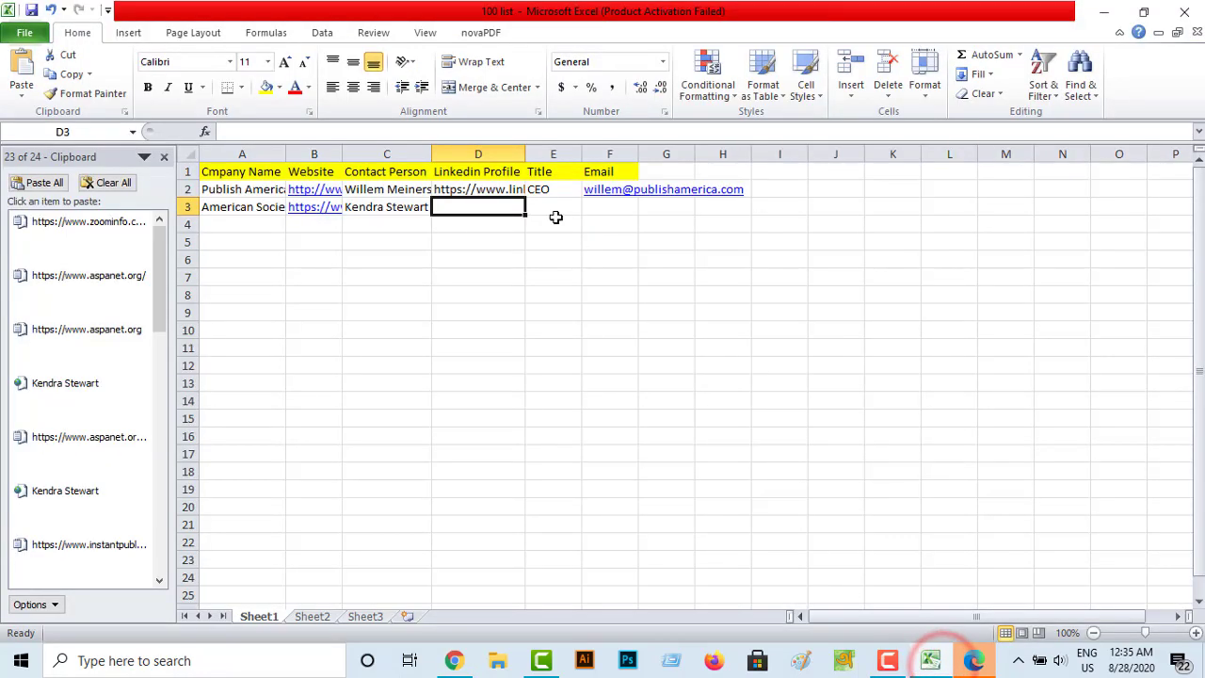
double_click(481, 209)
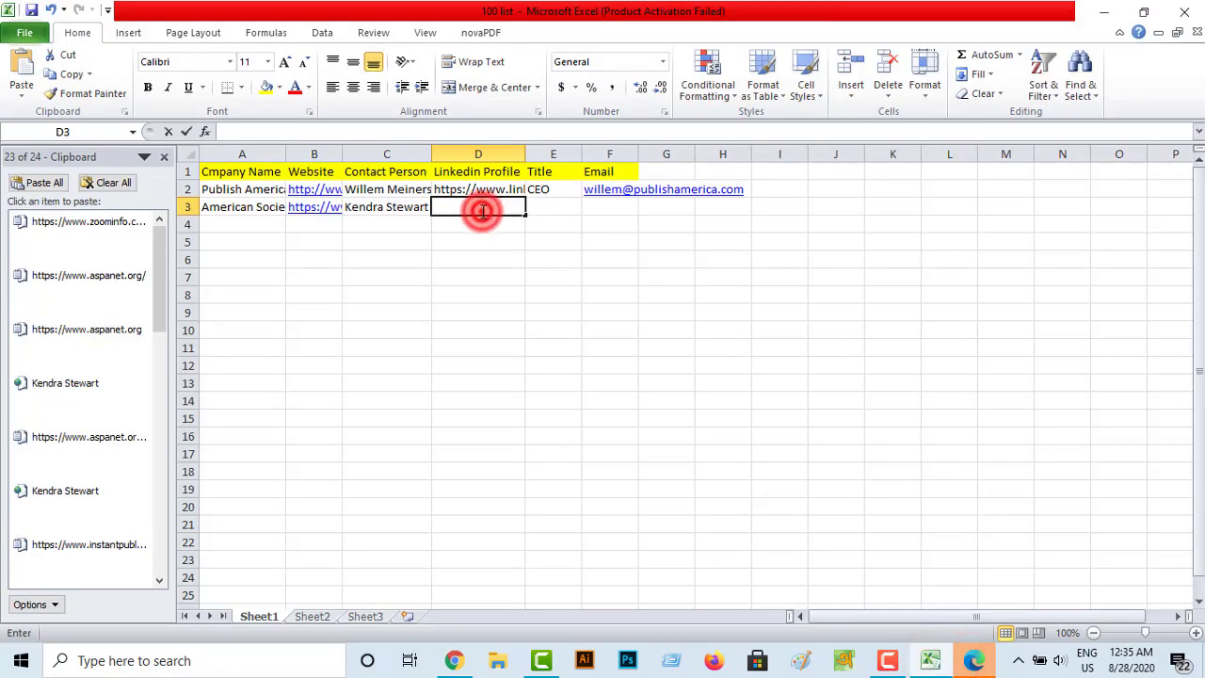
right_click(480, 209)
key("Escape")
right_click(485, 209)
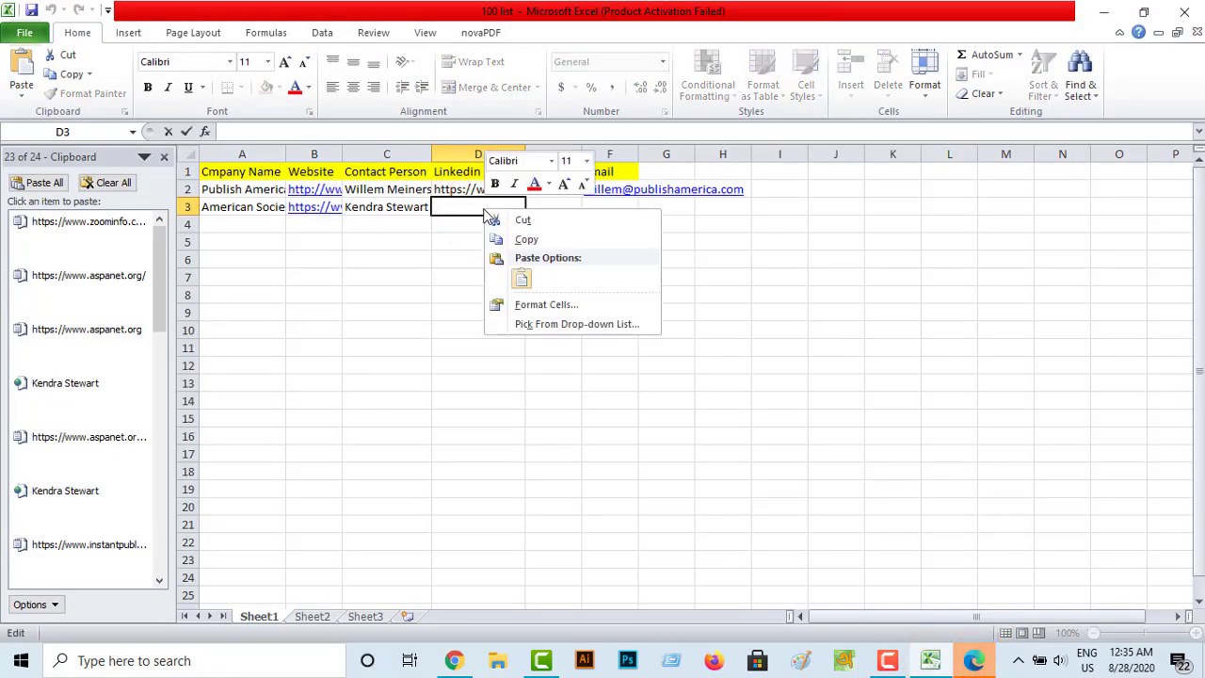
left_click(512, 273)
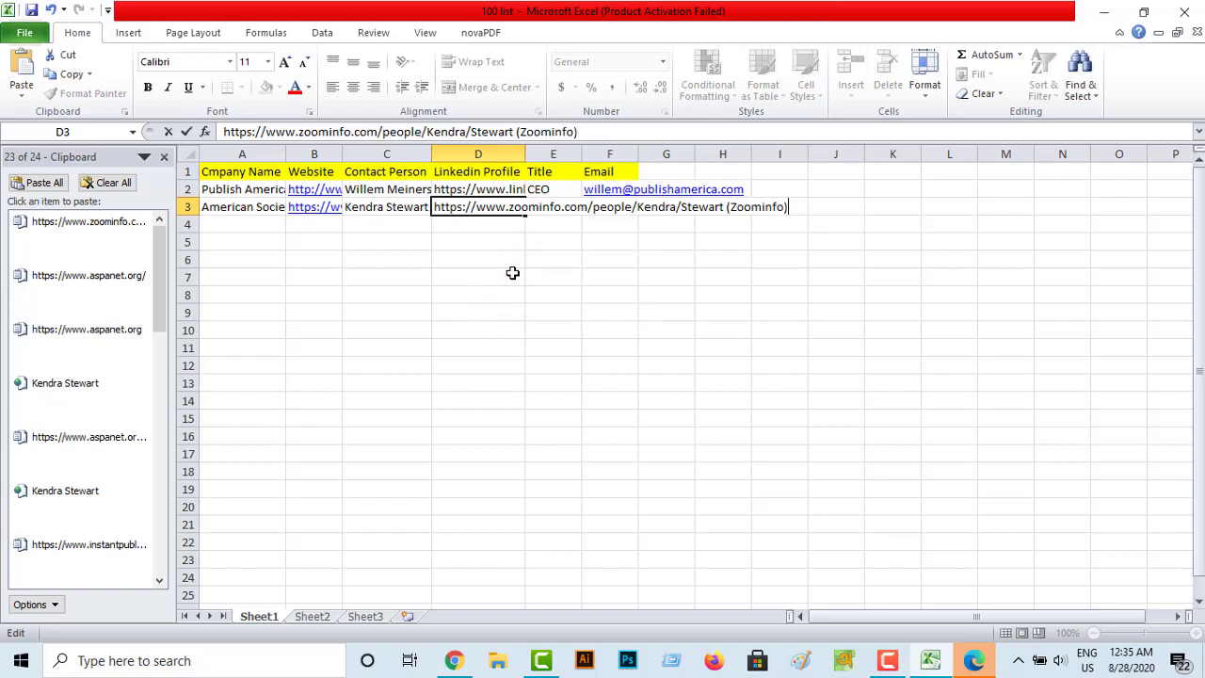
left_click(552, 226)
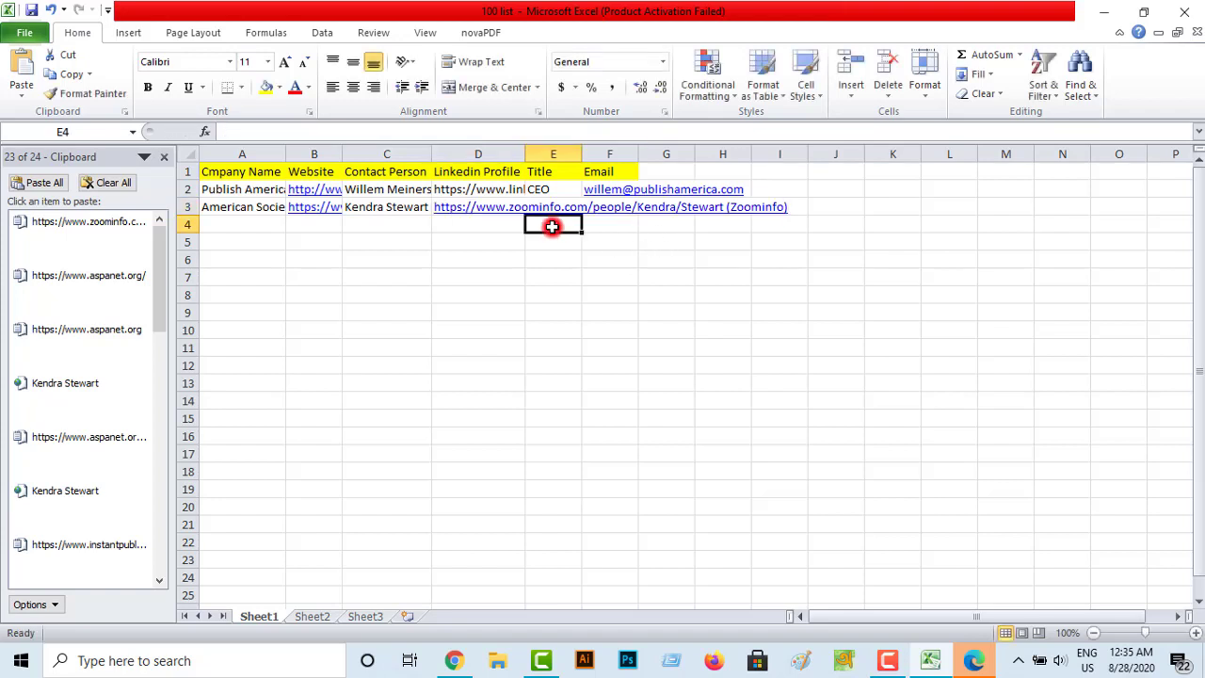
Step: Enter "President" as the title in cell E3 and select email cell F3
left_click(552, 205)
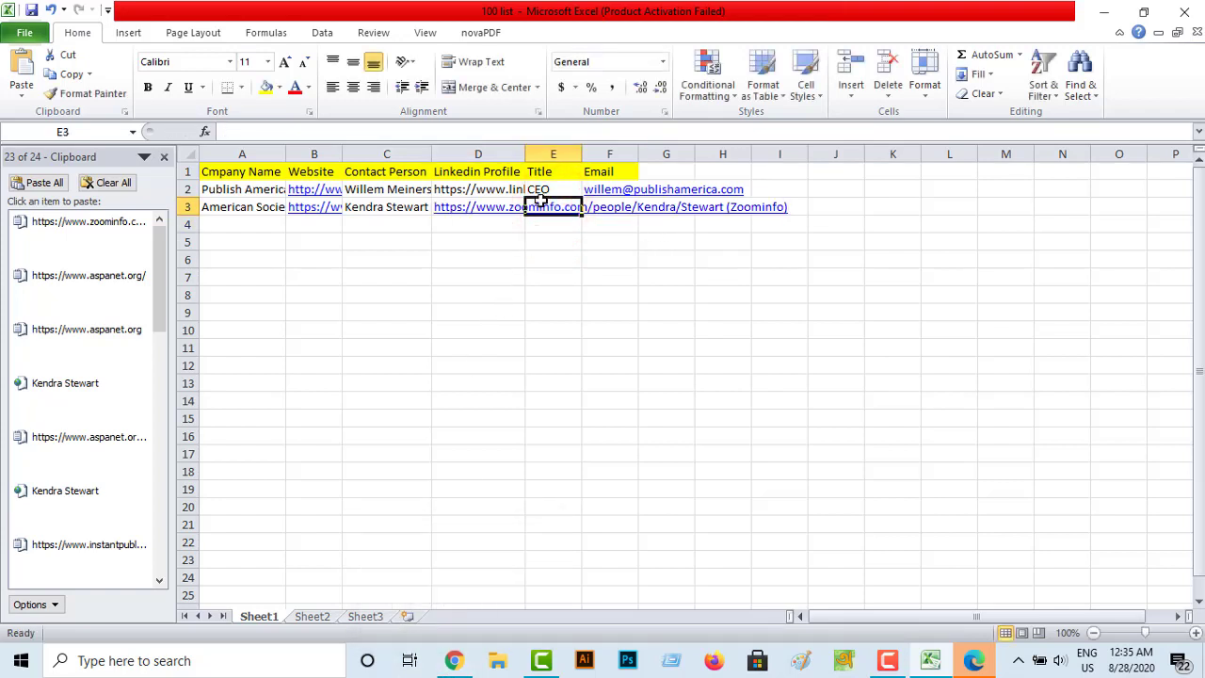
type("President")
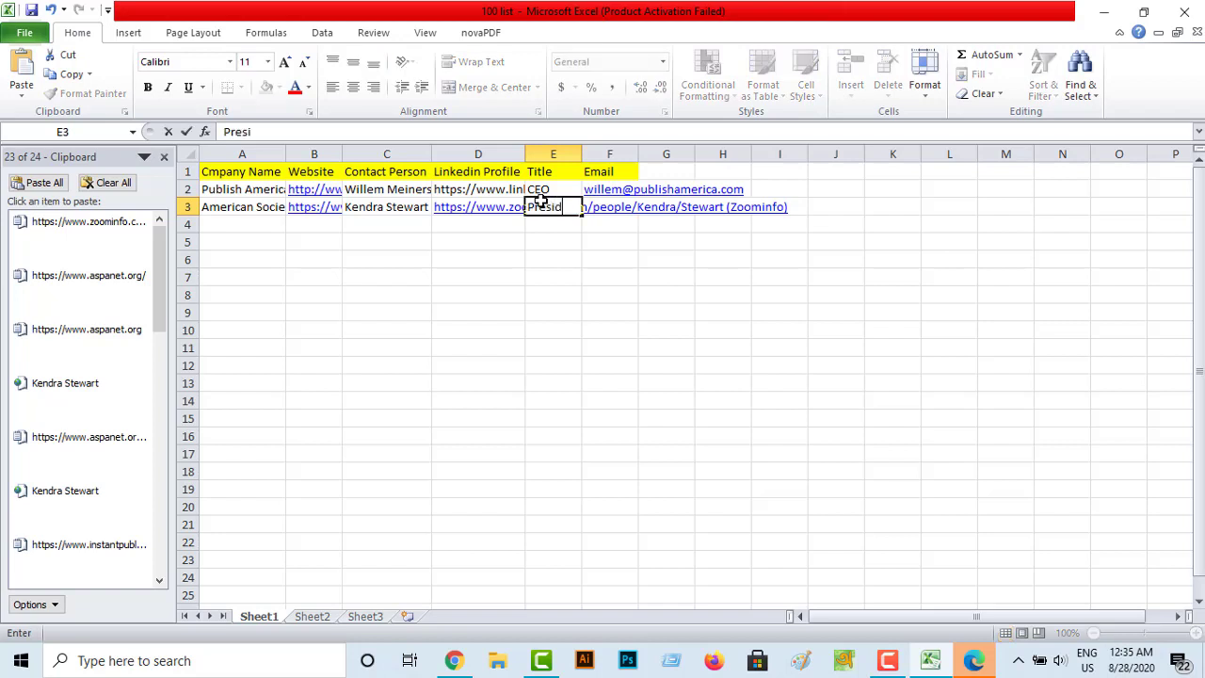
left_click(619, 229)
left_click(615, 206)
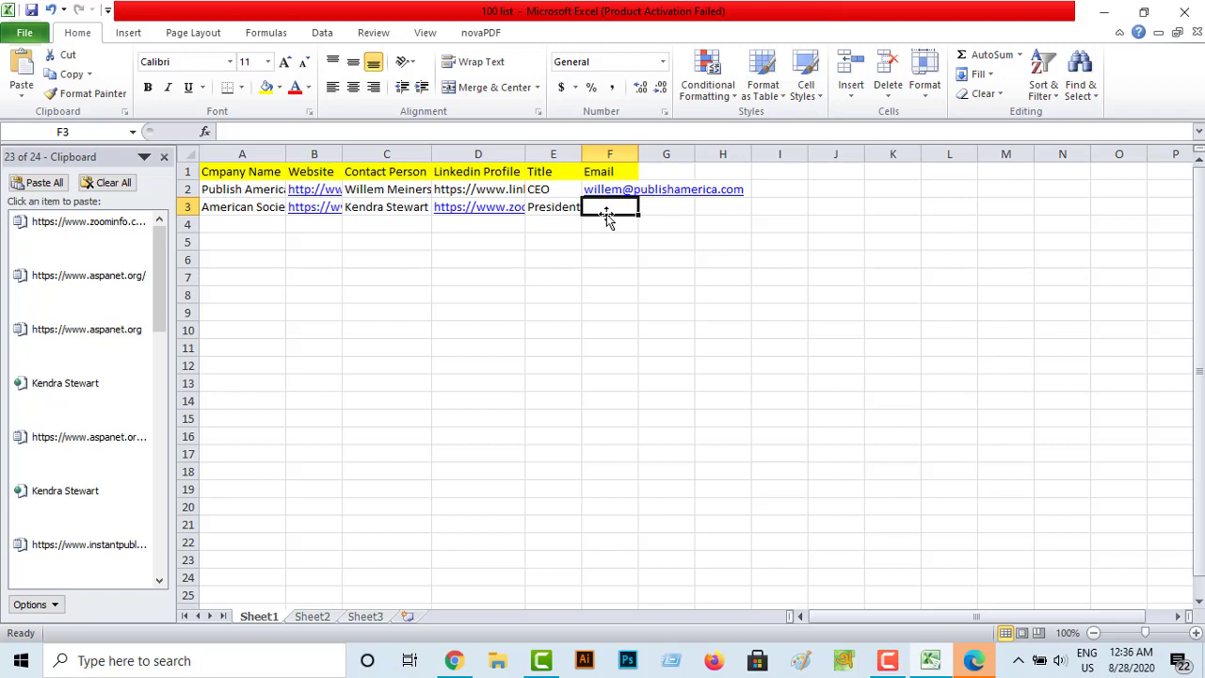
Step: Copy the contact's name from Excel cell C3 and replace the recipient in the Gmail draft with it, followed by "@"
left_click(387, 216)
right_click(386, 211)
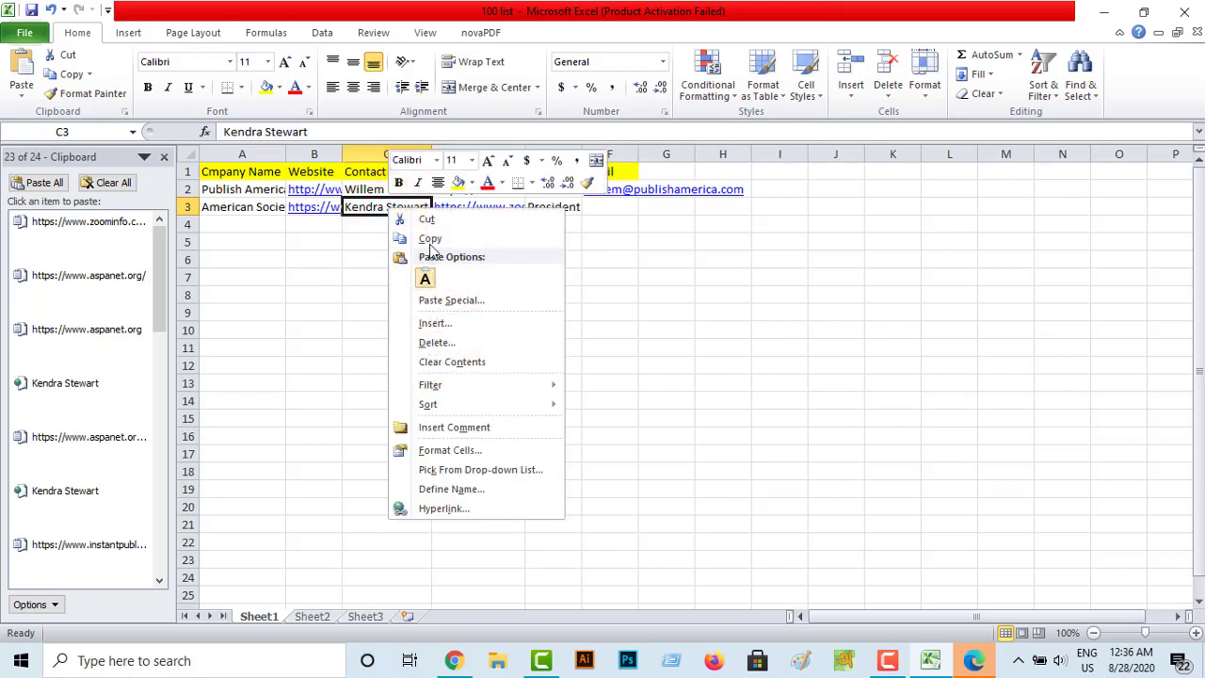
left_click(429, 239)
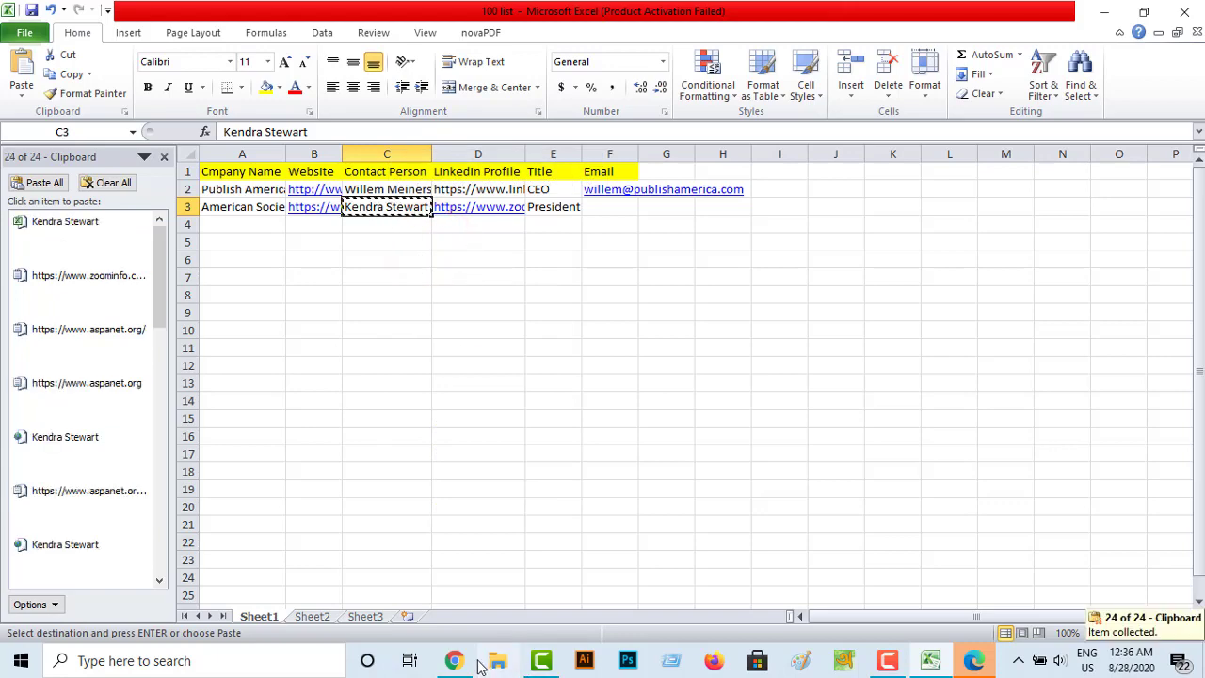
left_click(457, 661)
left_click(629, 13)
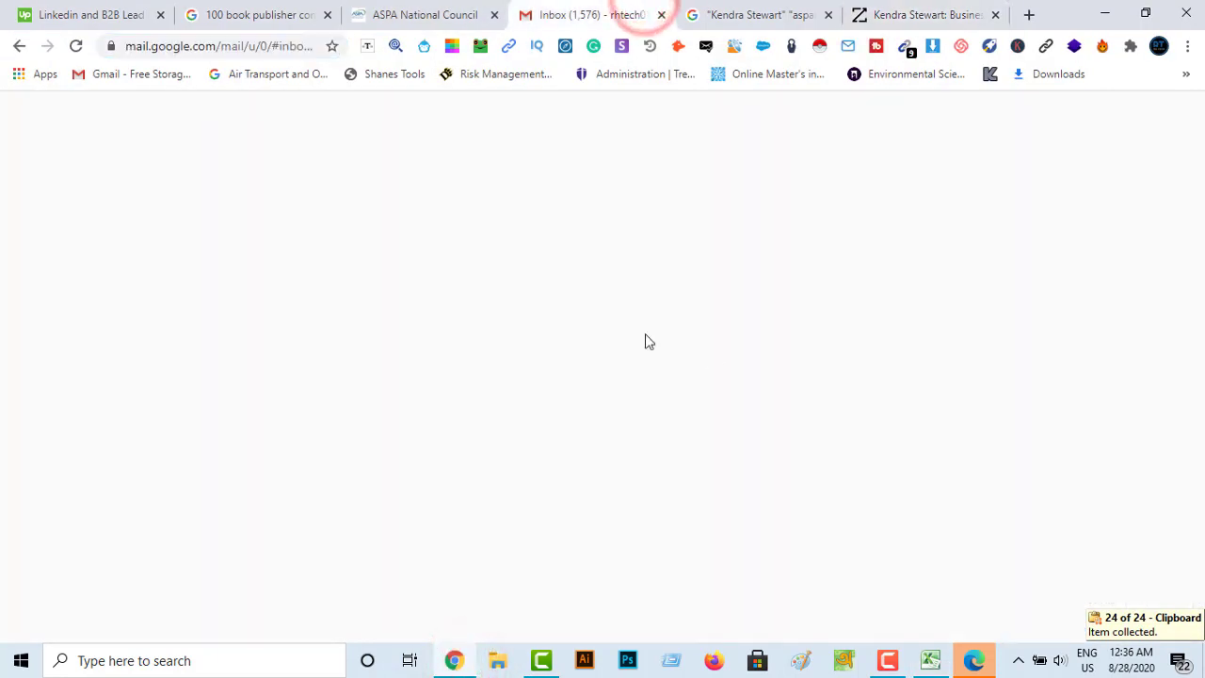
right_click(571, 272)
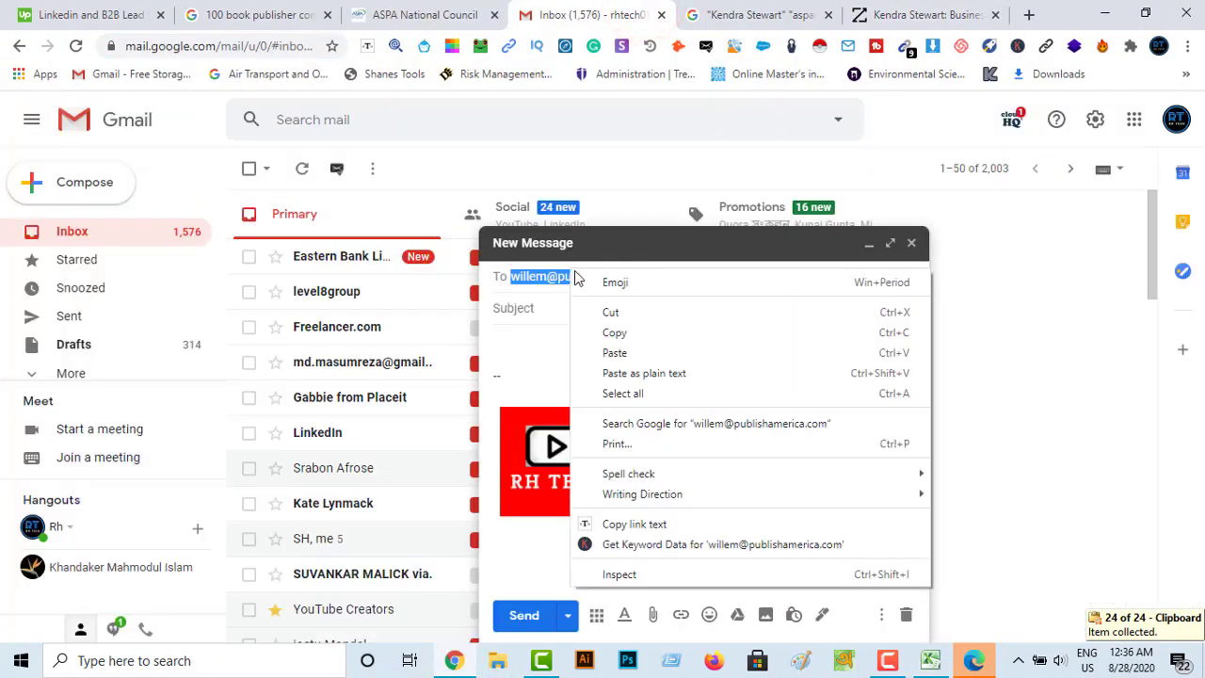
left_click(614, 354)
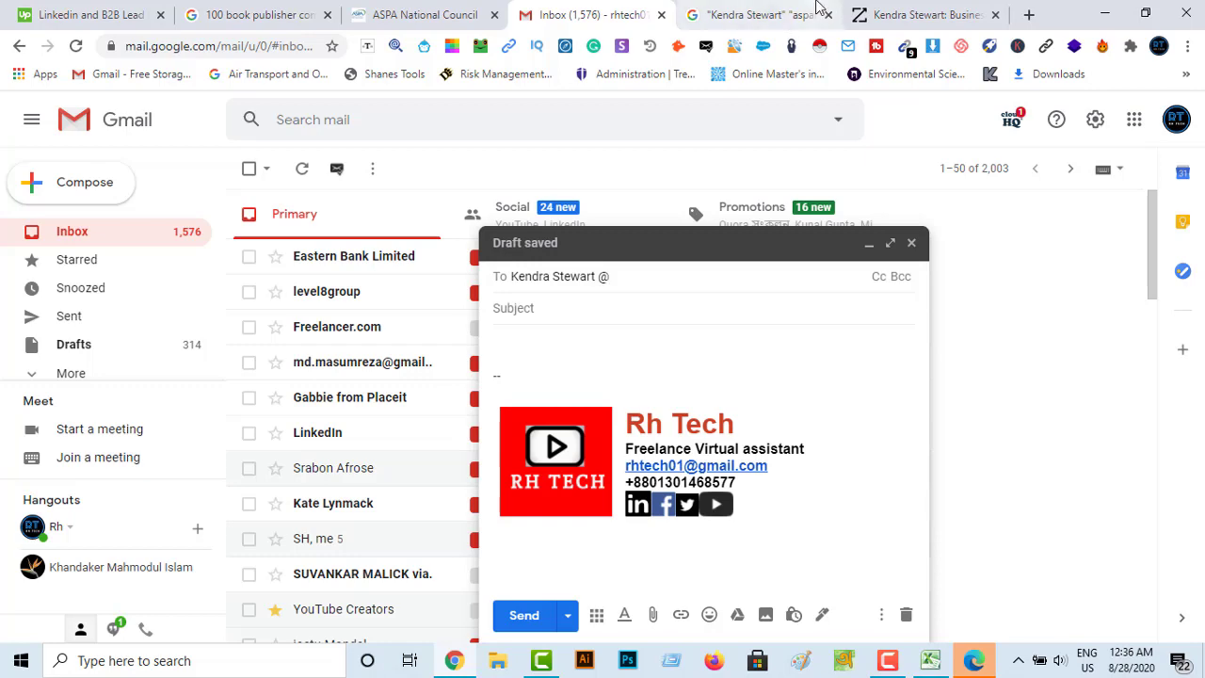
Step: Copy the domain "aspanet.org" from the Google search query and add it after the "@" in the Gmail draft's recipient
left_click(712, 12)
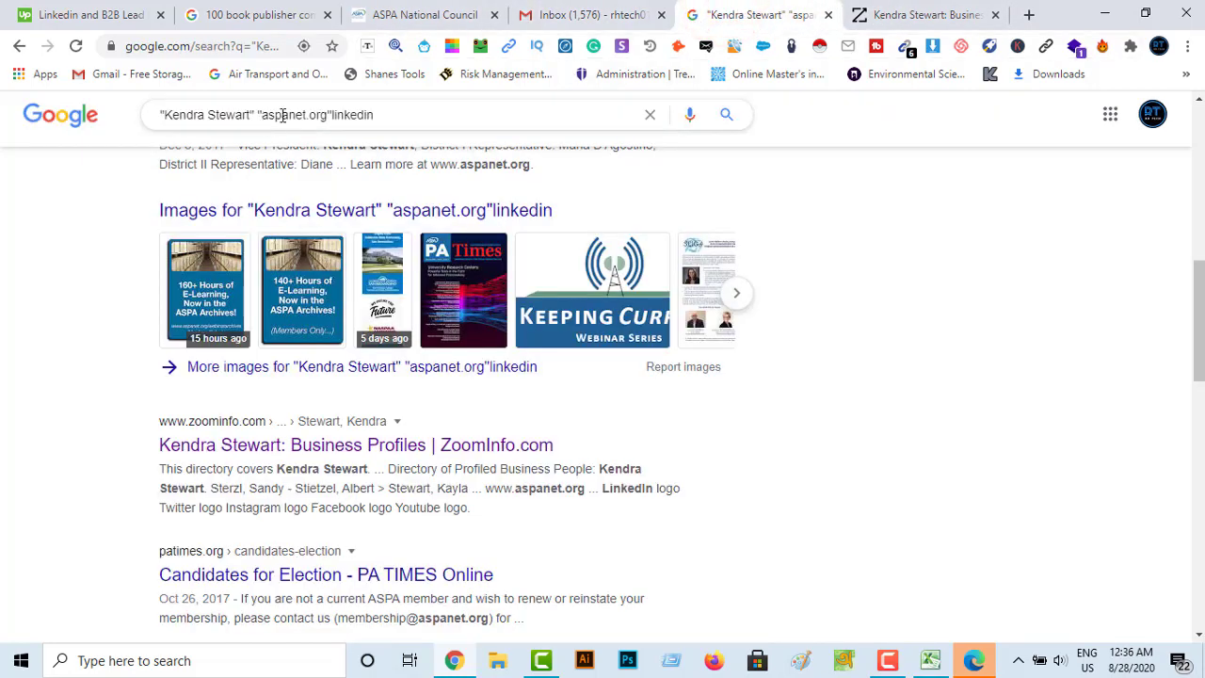
double_click(328, 114)
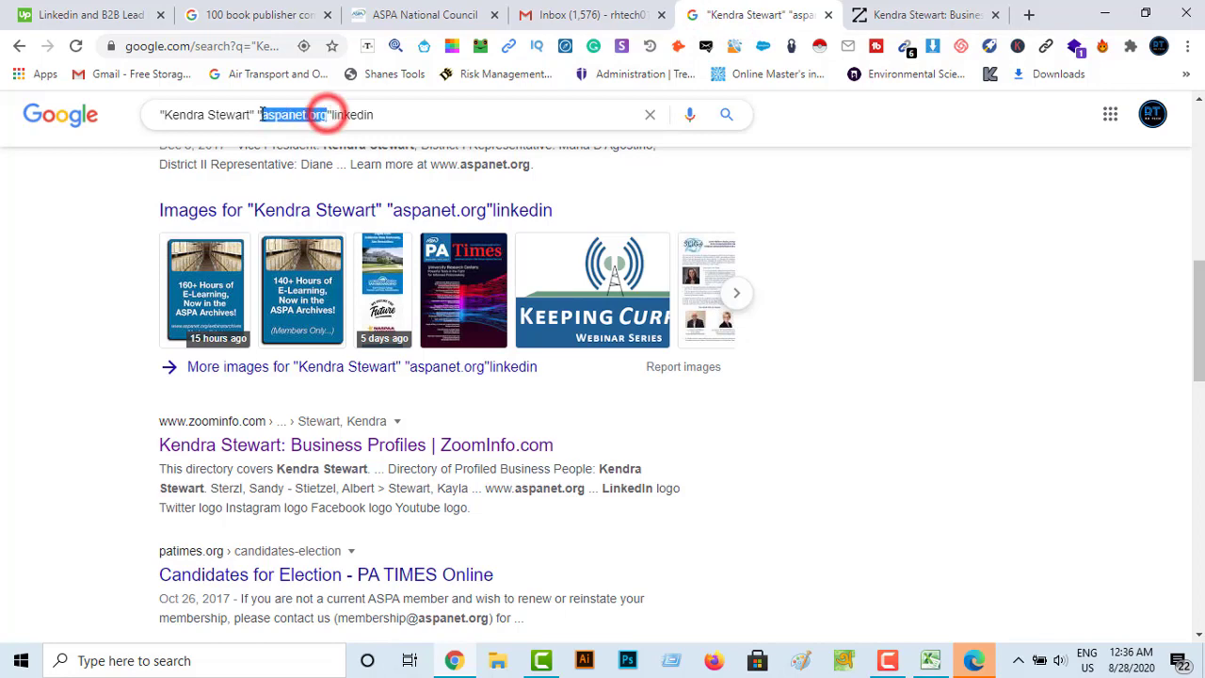
key("ctrl+shift+Tab")
triple_click(544, 276)
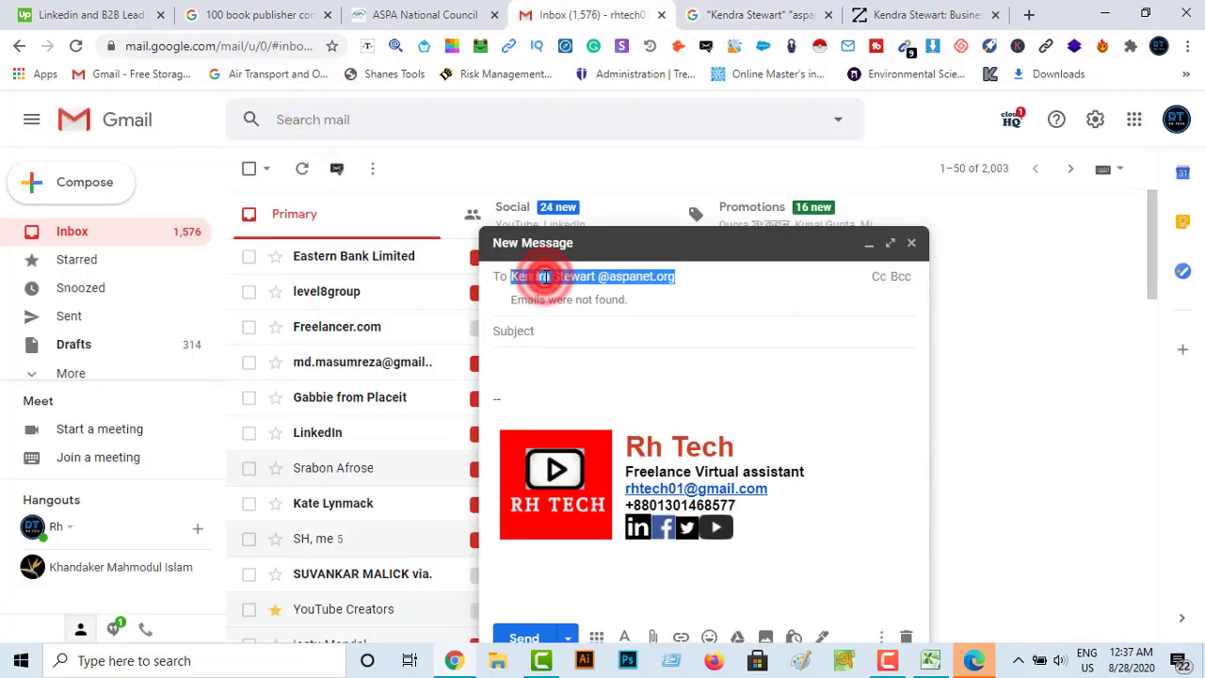
right_click(545, 276)
left_click(597, 342)
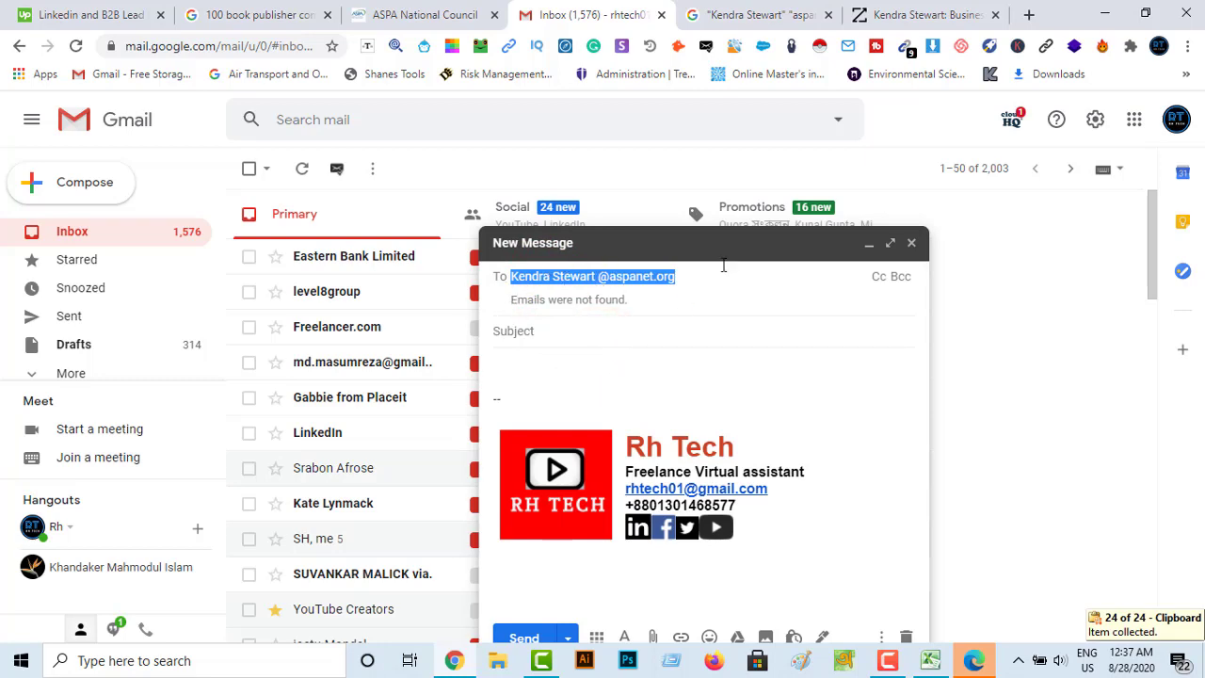
left_click(1029, 14)
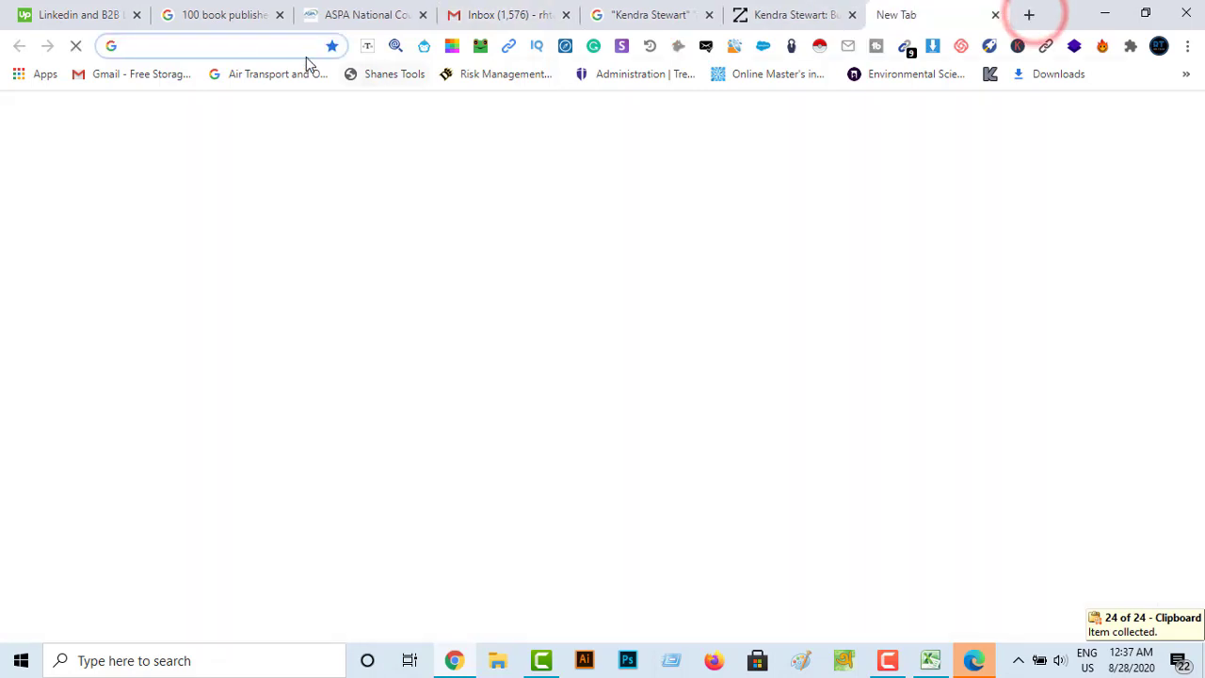
left_click(66, 14)
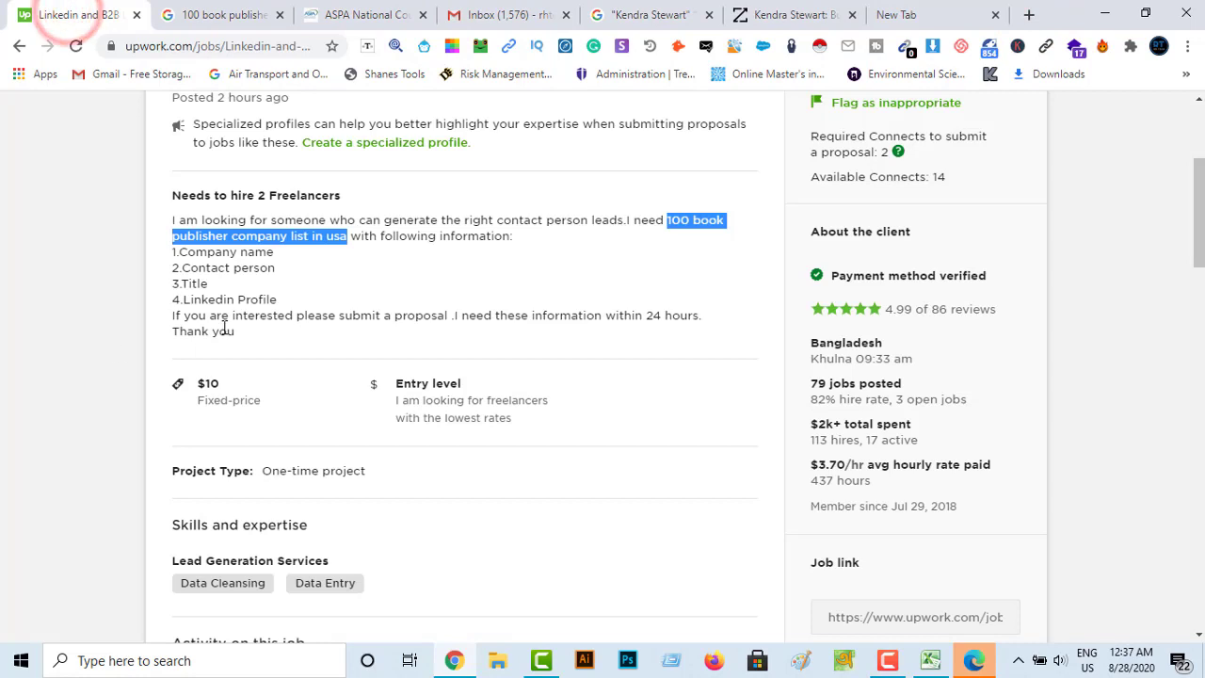
left_click(918, 15)
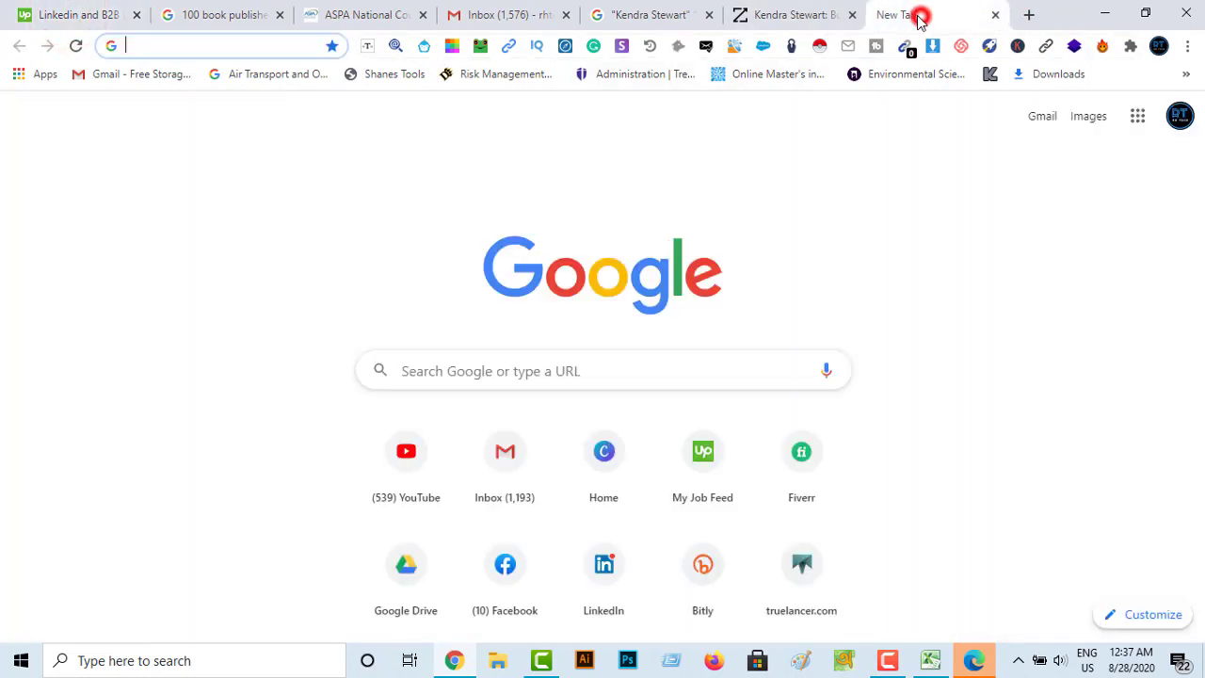
right_click(160, 40)
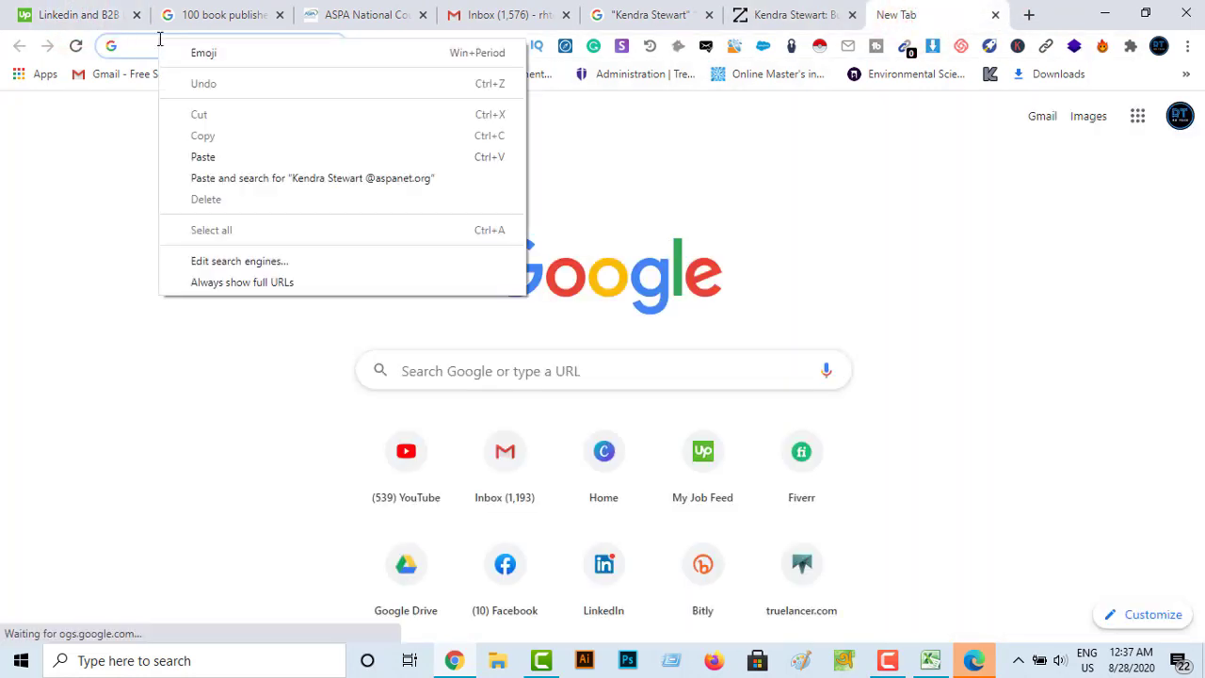
left_click(242, 156)
key("Return")
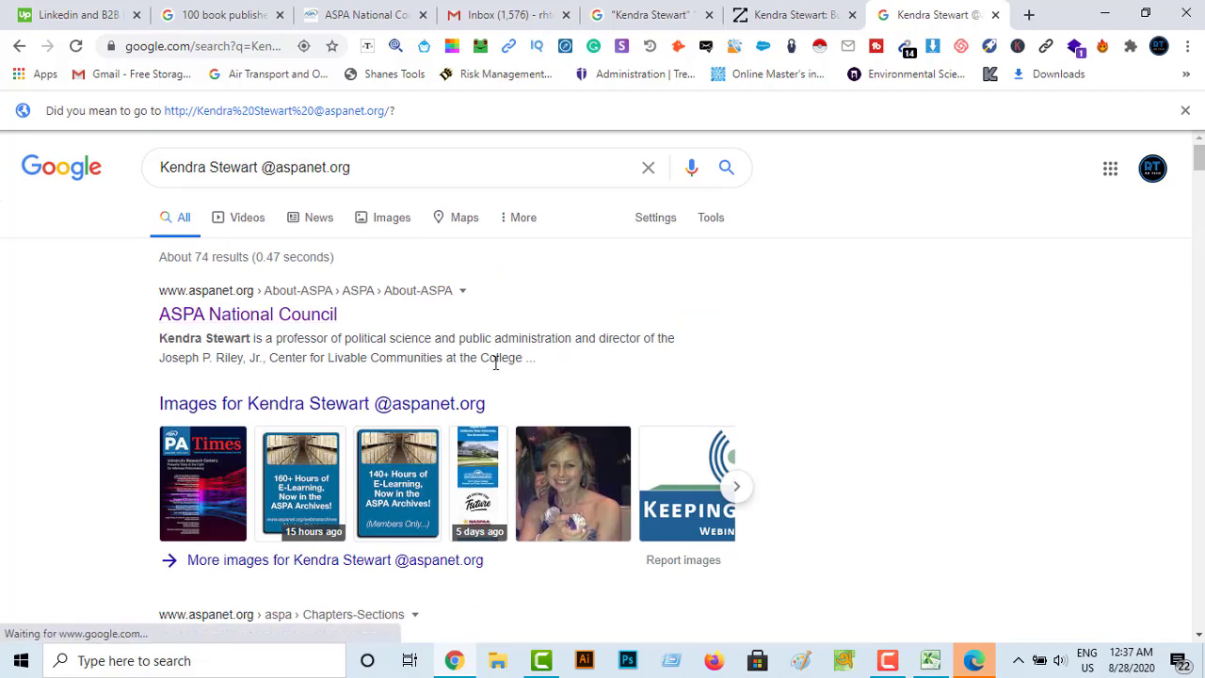
scroll(494, 394, "down", 1)
scroll(494, 400, "down", 4)
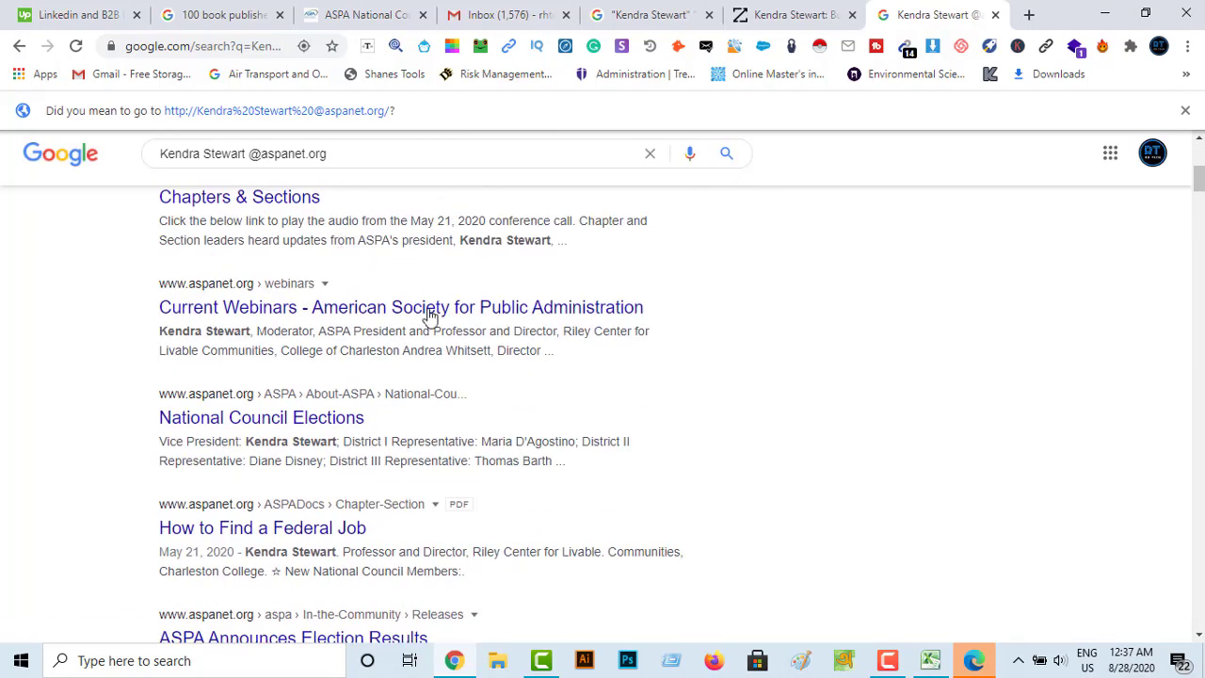
scroll(537, 447, "down", 5)
scroll(536, 439, "up", 6)
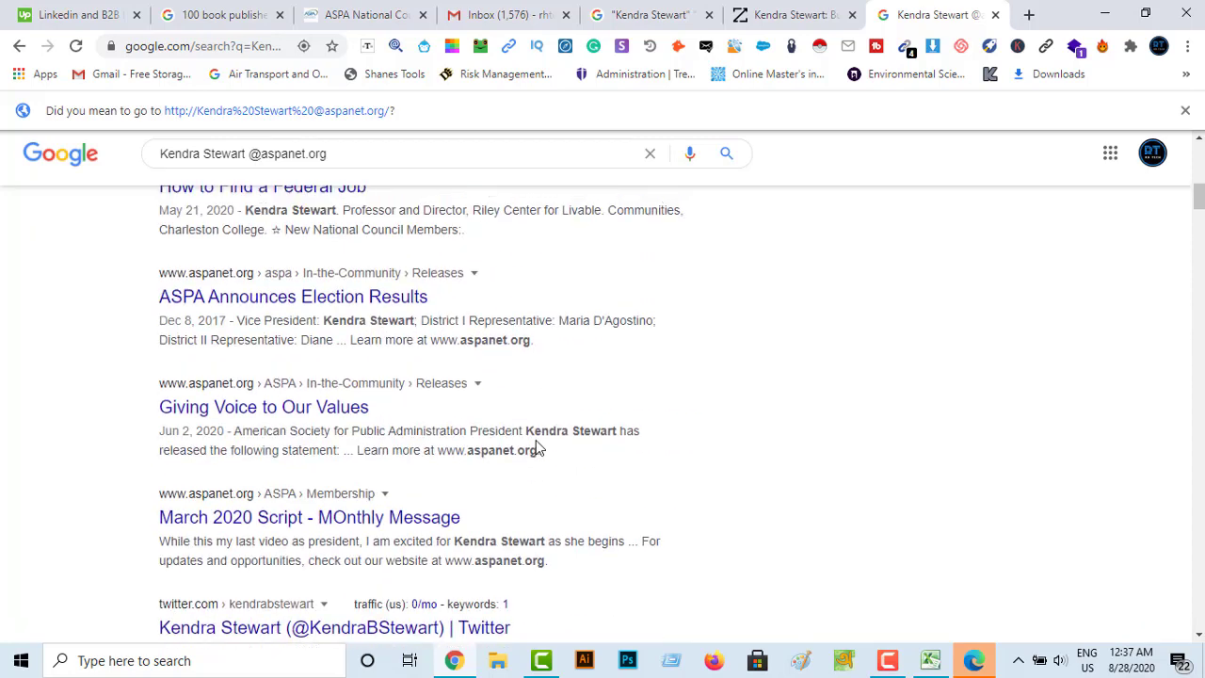
scroll(417, 538, "down", 4)
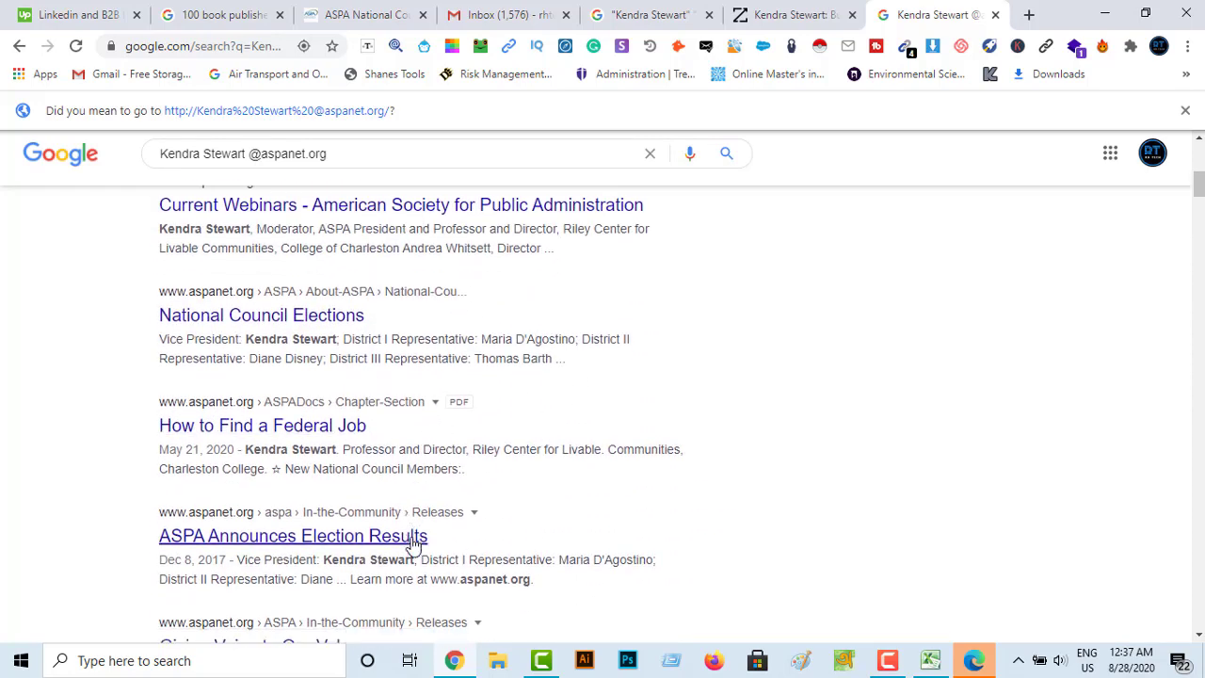
scroll(423, 423, "down", 3)
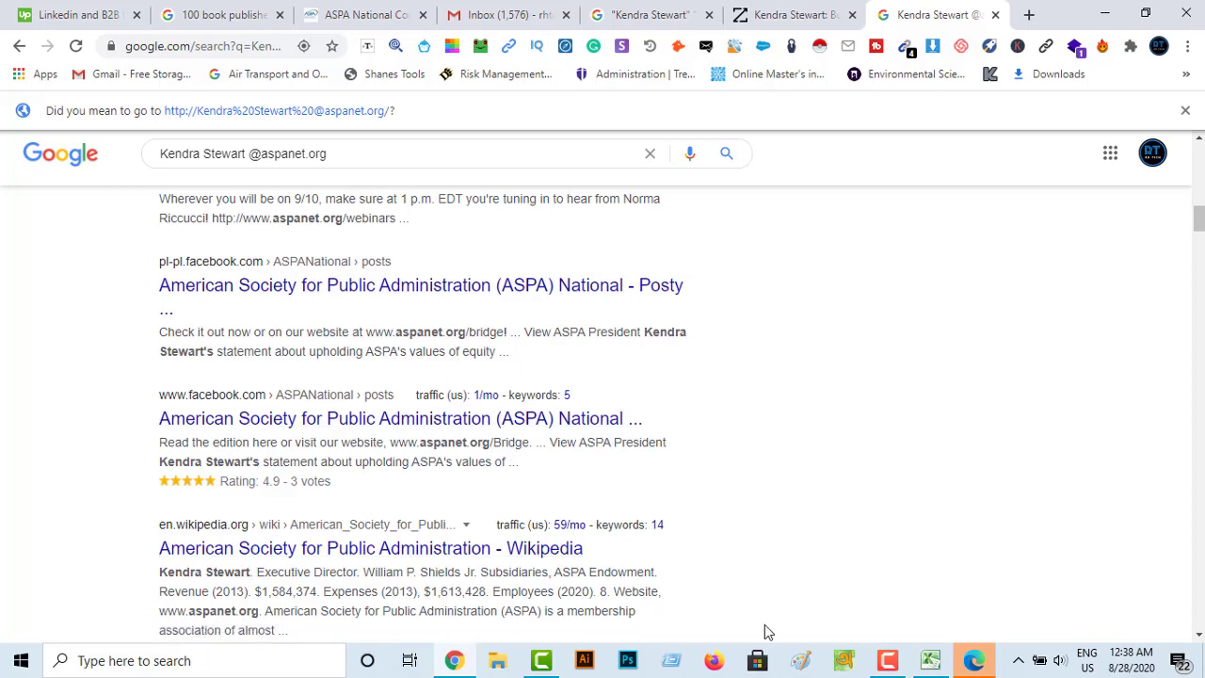
Step: Switch to Excel and select the email cell F3 in the American Society row
left_click(931, 660)
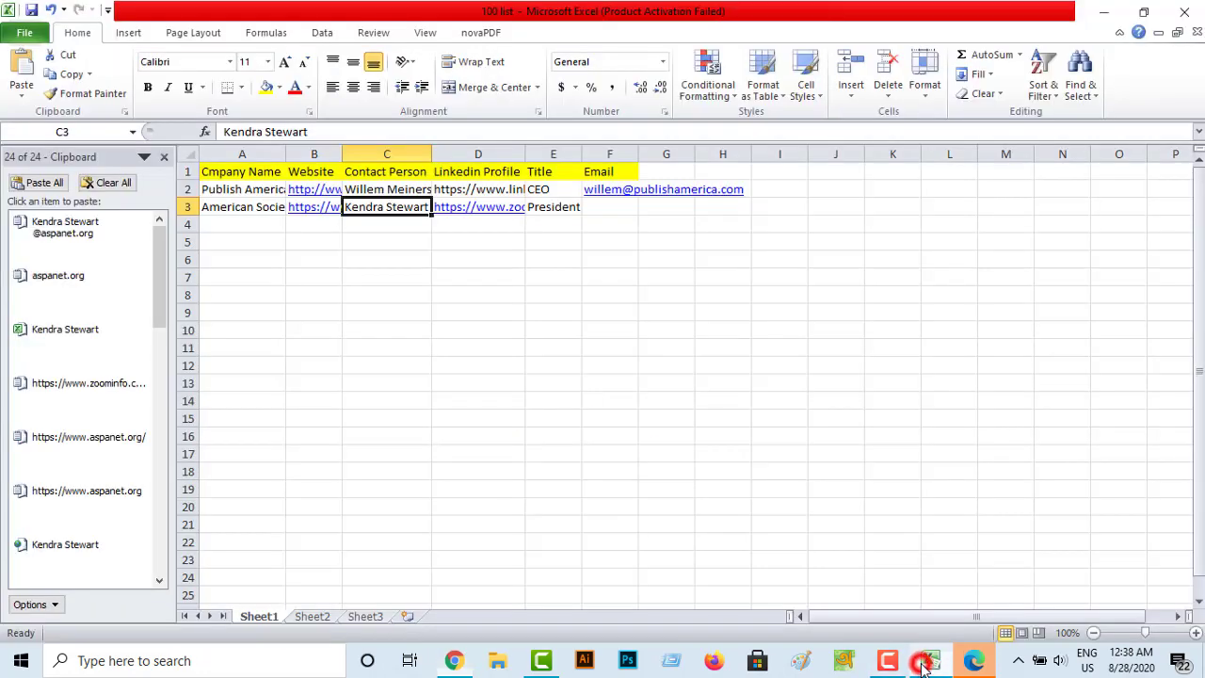
left_click(617, 204)
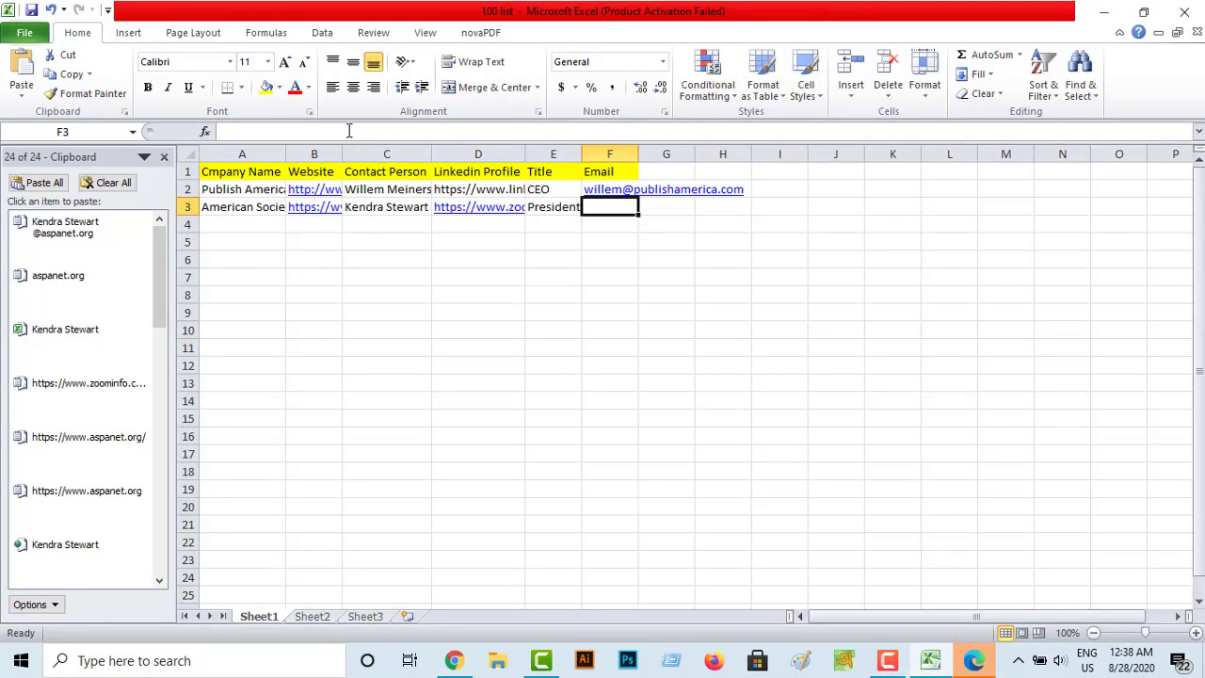